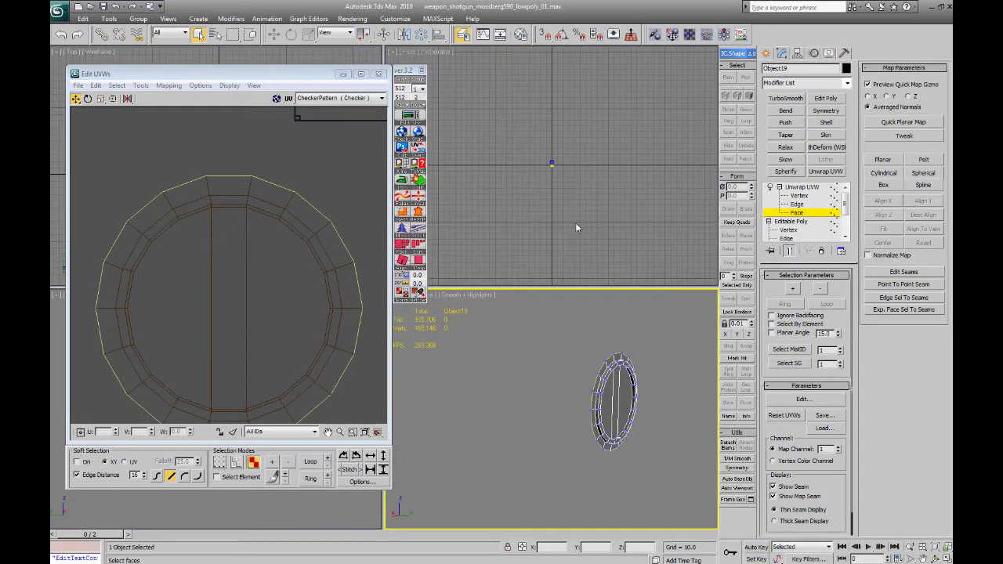
# - In a maximised left view, select the round cap's side rim faces and apply cylindrical mapping aligned to the Y axis
pyautogui.click(284, 517)
pyautogui.hotkey('alt', 'w')
pyautogui.hotkey('alt', 'w')
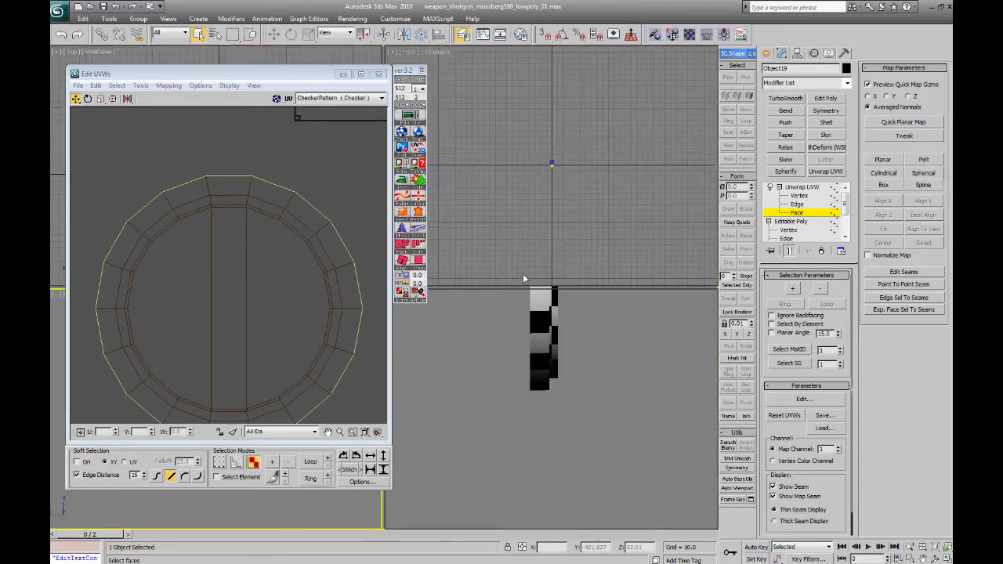
pyautogui.hotkey('alt', 'w')
pyautogui.moveTo(511, 278); pyautogui.dragTo(630, 278, button='middle')
pyautogui.scroll(-8, 630, 277)
pyautogui.moveTo(467, 284)
pyautogui.mouseDown(button='middle')
pyautogui.moveTo(625, 288)
pyautogui.moveTo(412, 274)
pyautogui.mouseUp(button='middle')
pyautogui.moveTo(619, 268); pyautogui.dragTo(422, 264, button='middle')
pyautogui.scroll(4, 600, 238)
pyautogui.moveTo(611, 241); pyautogui.dragTo(504, 246, button='middle')
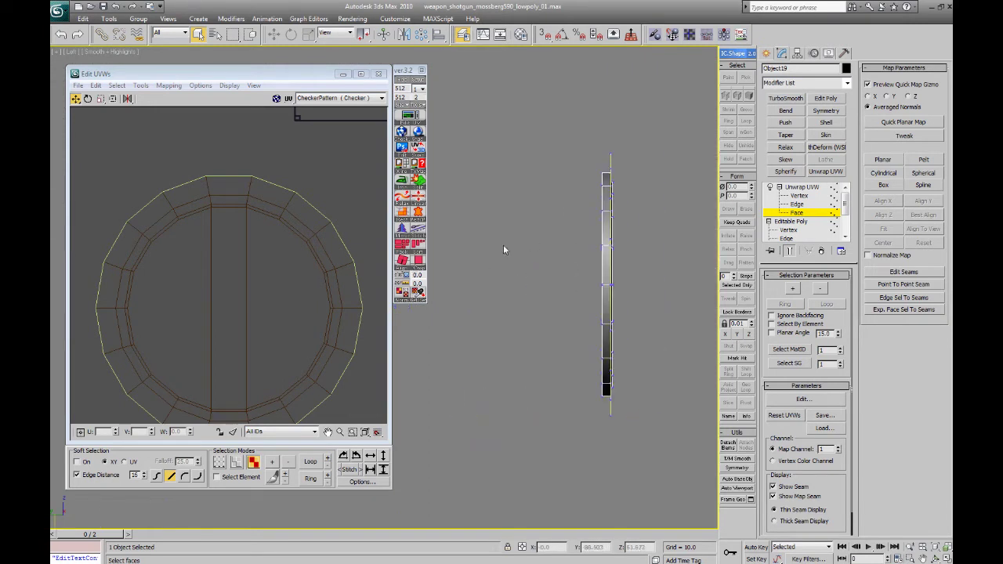
pyautogui.moveTo(604, 172); pyautogui.dragTo(608, 408)
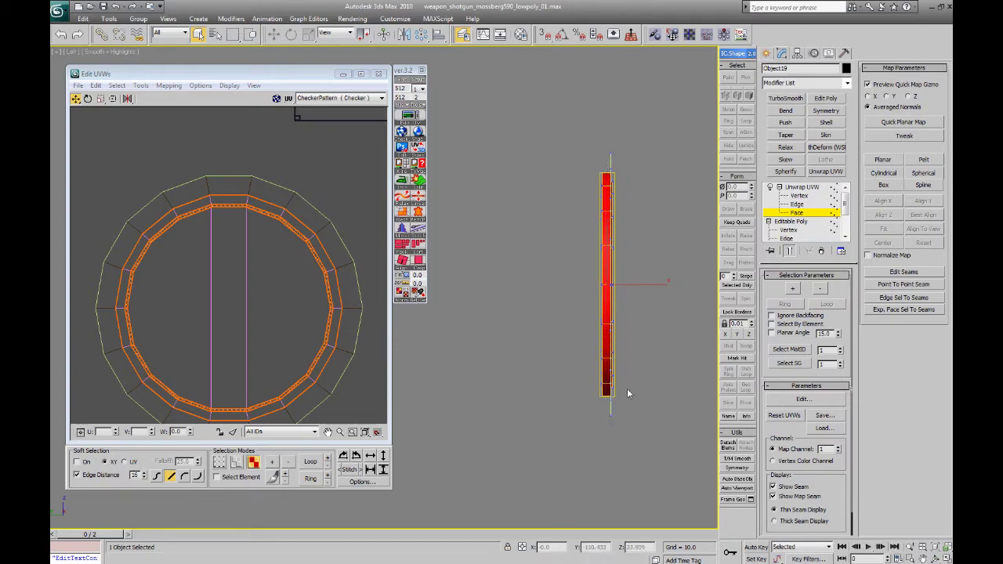
pyautogui.click(883, 172)
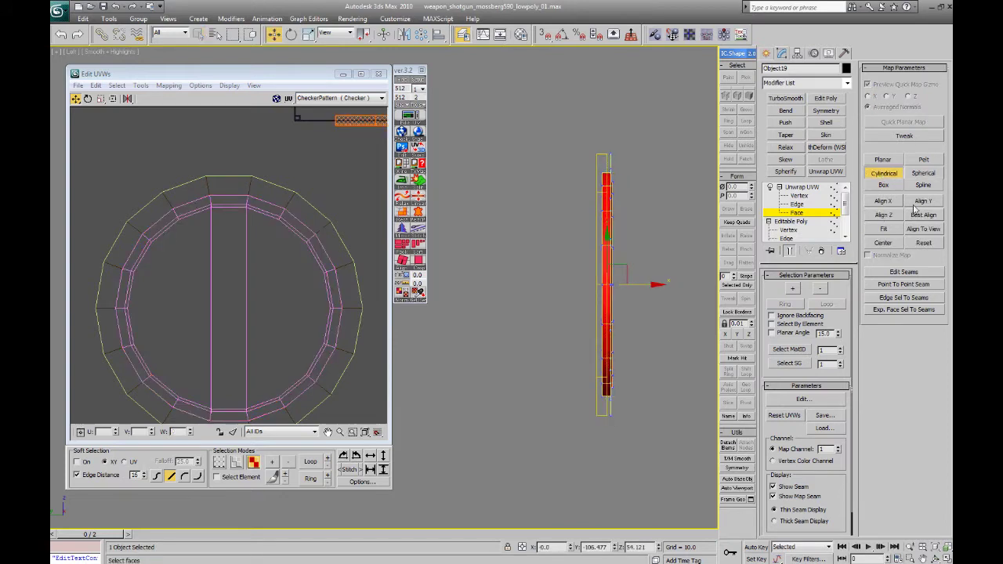
pyautogui.click(883, 215)
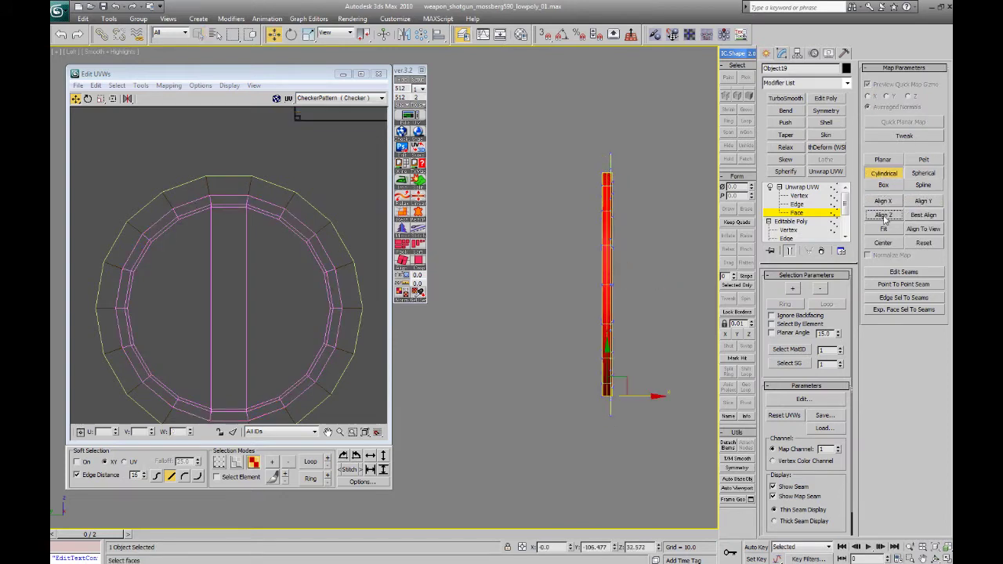
pyautogui.click(884, 202)
pyautogui.click(921, 202)
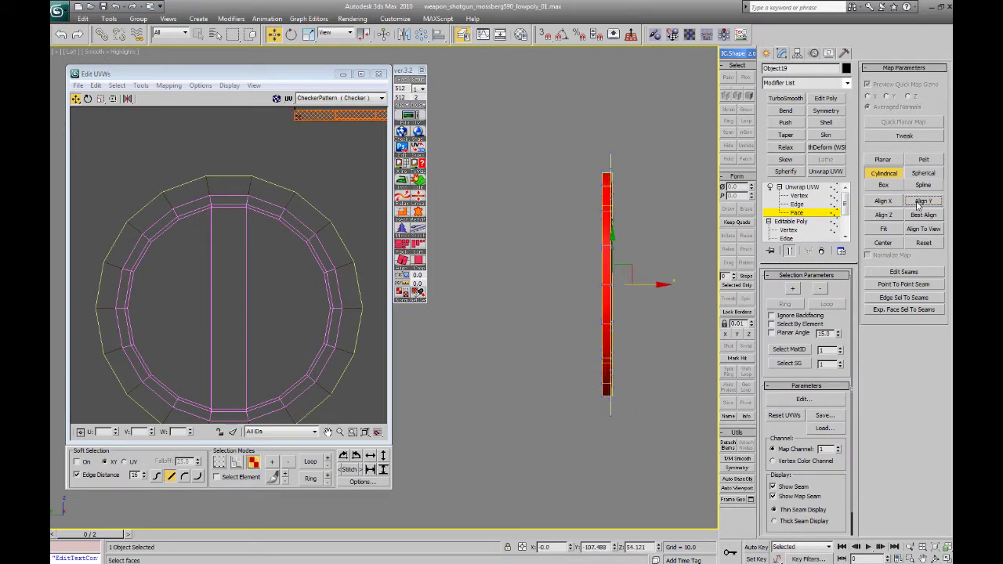
pyautogui.scroll(-3, 275, 223)
pyautogui.moveTo(336, 206); pyautogui.dragTo(191, 223, button='middle')
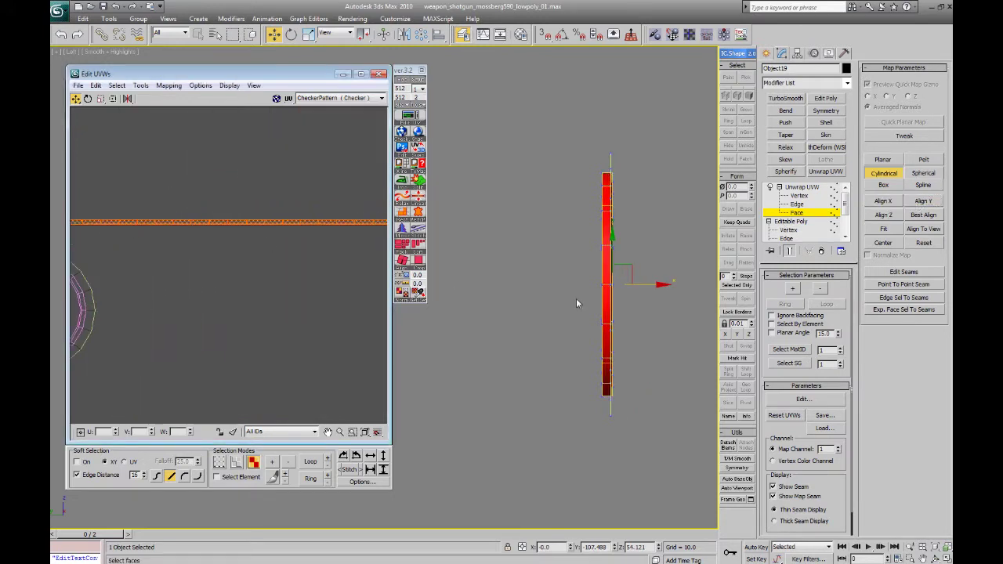
# - Inspect the cap in the perspective view and set the unwrap's seam display to thick
pyautogui.moveTo(629, 306); pyautogui.dragTo(627, 305, button='middle')
pyautogui.press('p')
pyautogui.keyDown('alt'); pyautogui.moveTo(541, 348); pyautogui.dragTo(555, 280, button='middle'); pyautogui.keyUp('alt')
pyautogui.press('e')
pyautogui.click(801, 524)
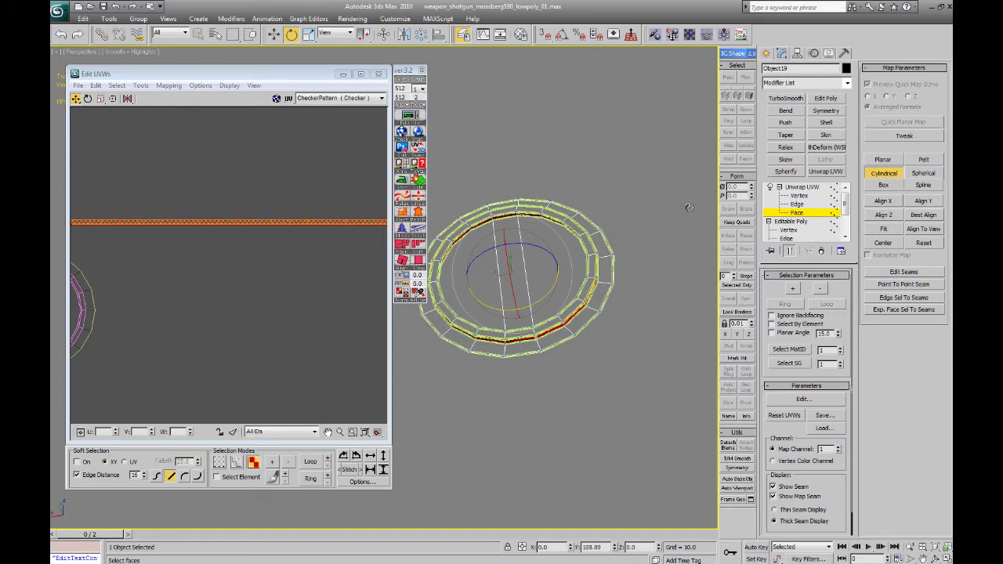
# - Select the circular UV shell and move it beneath the rim's straight UV strip
pyautogui.scroll(-5, 287, 199)
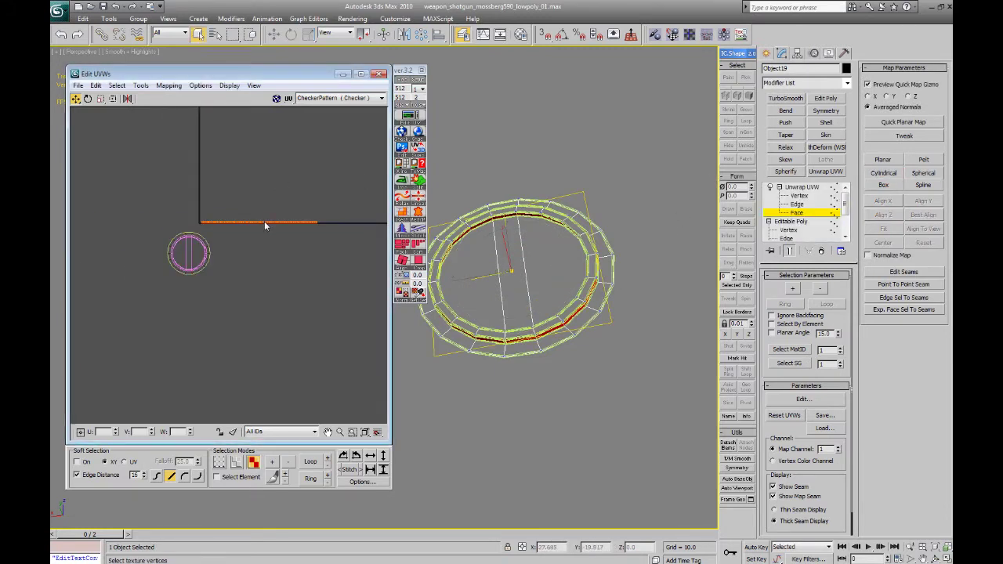
pyautogui.click(780, 213)
pyautogui.scroll(4, 227, 196)
pyautogui.moveTo(110, 291); pyautogui.dragTo(134, 250, button='middle')
pyautogui.moveTo(134, 229); pyautogui.dragTo(207, 330)
pyautogui.keyDown('ctrl'); pyautogui.moveTo(105, 247); pyautogui.dragTo(146, 306); pyautogui.keyUp('ctrl')
pyautogui.moveTo(192, 276); pyautogui.dragTo(310, 293)
pyautogui.moveTo(312, 293); pyautogui.dragTo(226, 267, button='middle')
pyautogui.scroll(3, 226, 267)
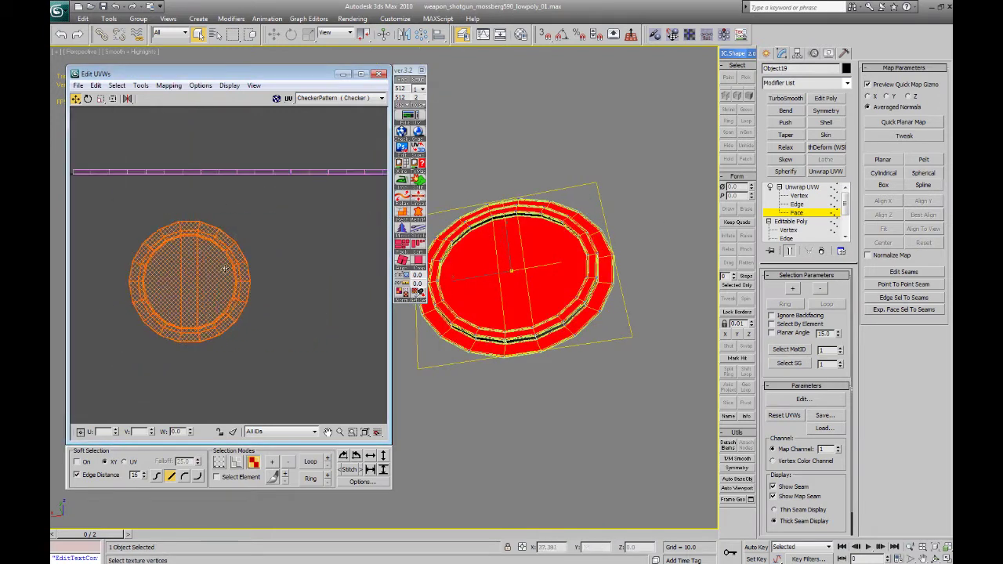
# - Select the three inner disc faces in the UV layout and scale them down slightly
pyautogui.click(175, 259)
pyautogui.click(159, 260)
pyautogui.keyDown('ctrl'); pyautogui.click(181, 259); pyautogui.keyUp('ctrl')
pyautogui.keyDown('ctrl'); pyautogui.click(197, 256); pyautogui.keyUp('ctrl')
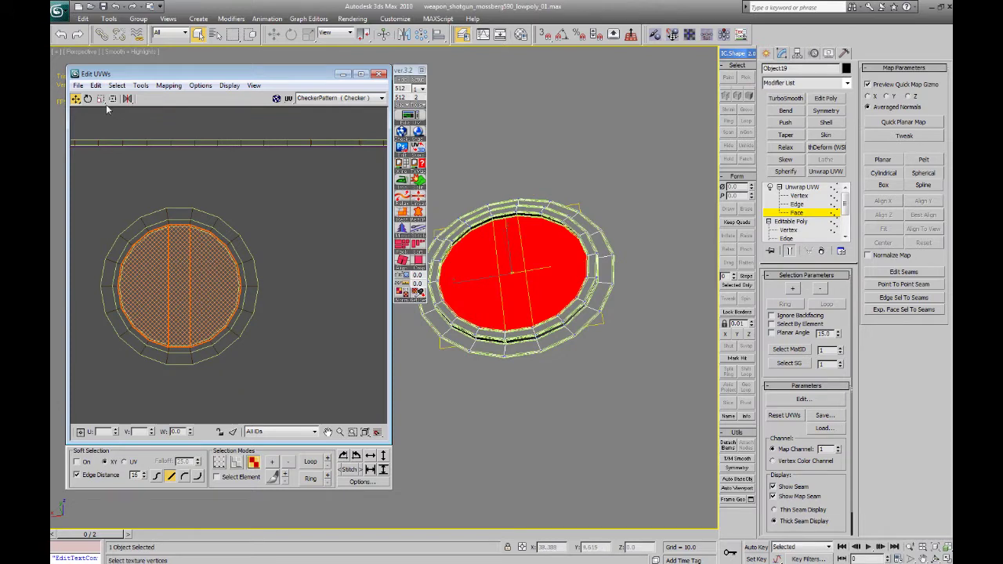
pyautogui.moveTo(190, 265); pyautogui.dragTo(188, 275)
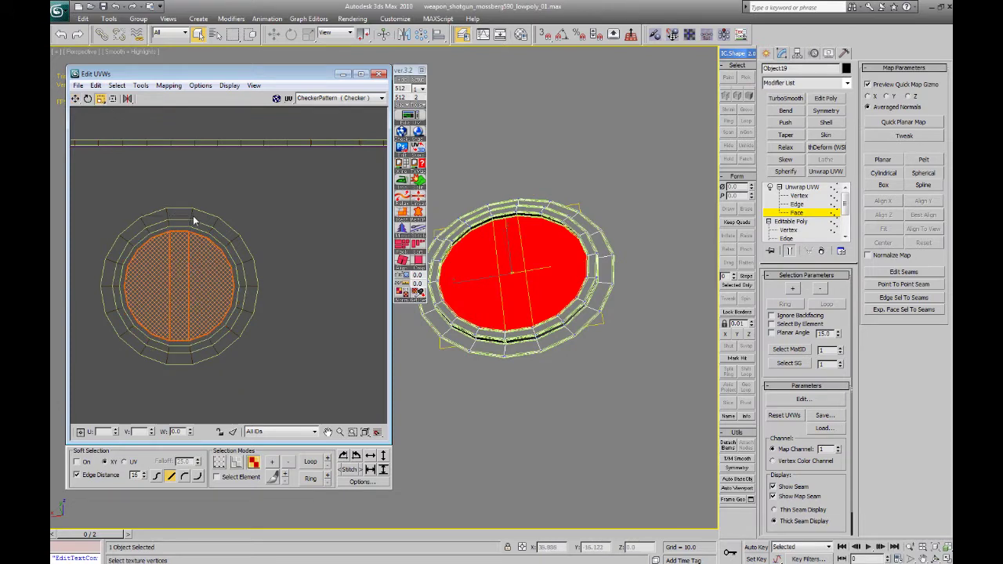
# - Select all outer ring faces of the circular UV shell and scale them up slightly away from the inner rings
pyautogui.click(194, 221)
pyautogui.keyDown('ctrl'); pyautogui.moveTo(236, 250); pyautogui.dragTo(254, 334); pyautogui.keyUp('ctrl')
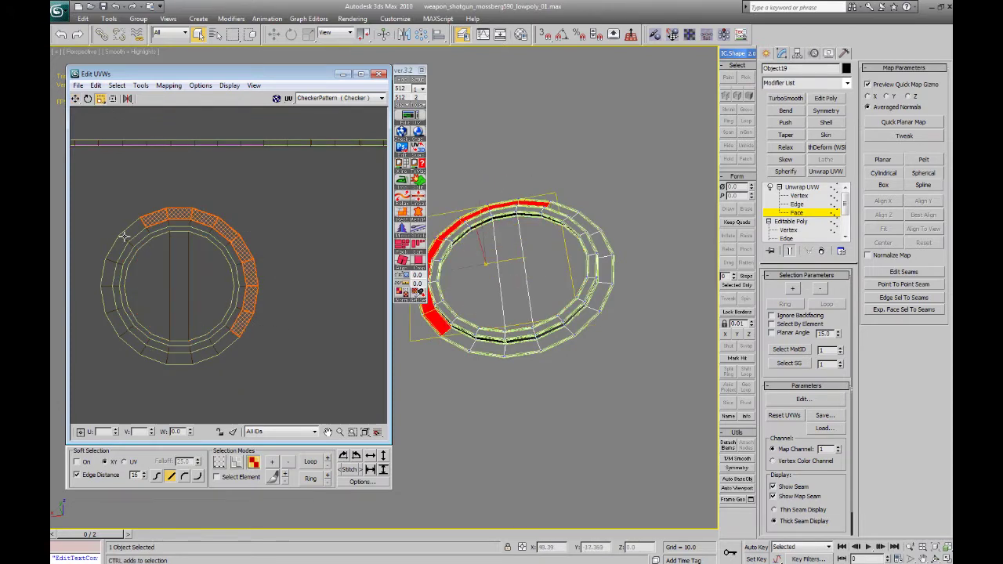
pyautogui.keyDown('ctrl'); pyautogui.moveTo(100, 261); pyautogui.dragTo(99, 265); pyautogui.keyUp('ctrl')
pyautogui.keyDown('ctrl'); pyautogui.click(103, 301); pyautogui.keyUp('ctrl')
pyautogui.keyDown('ctrl'); pyautogui.moveTo(118, 200); pyautogui.dragTo(133, 227); pyautogui.keyUp('ctrl')
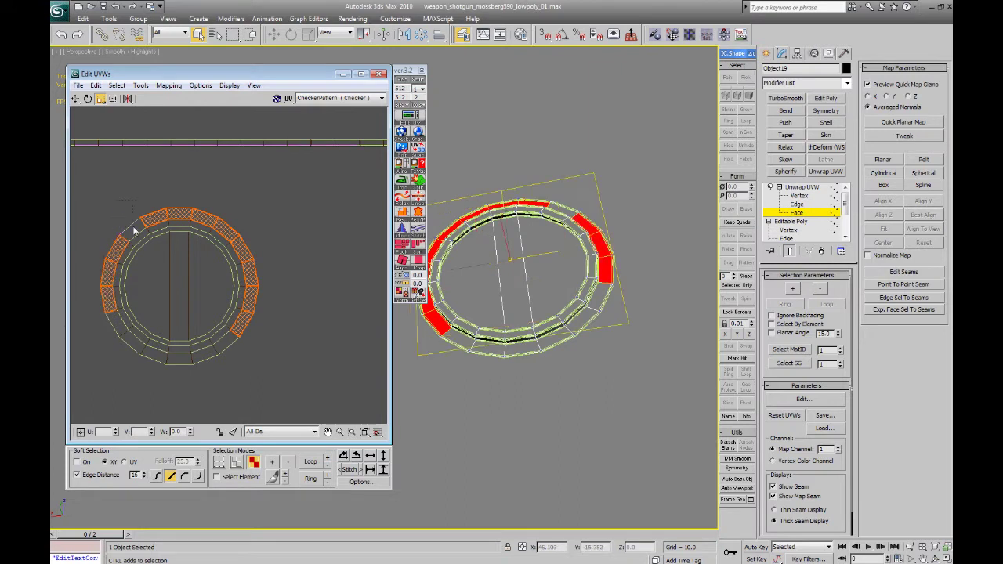
pyautogui.keyDown('ctrl'); pyautogui.moveTo(120, 335); pyautogui.dragTo(119, 332); pyautogui.keyUp('ctrl')
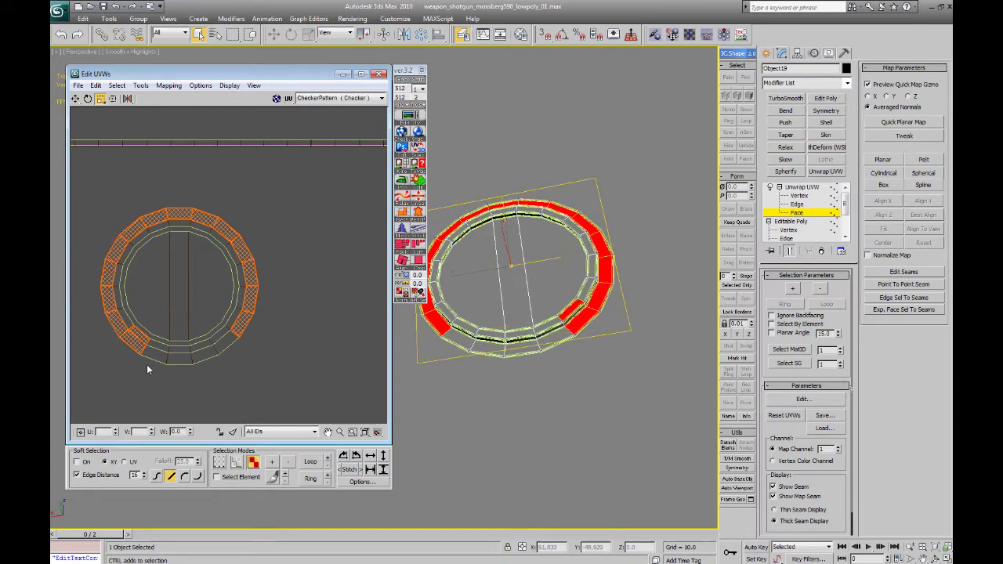
pyautogui.keyDown('alt'); pyautogui.moveTo(147, 365); pyautogui.dragTo(128, 335); pyautogui.keyUp('alt')
pyautogui.hotkey('ctrl', 'z')
pyautogui.keyDown('ctrl'); pyautogui.moveTo(187, 365); pyautogui.dragTo(232, 342); pyautogui.keyUp('ctrl')
pyautogui.moveTo(253, 280); pyautogui.dragTo(251, 256)
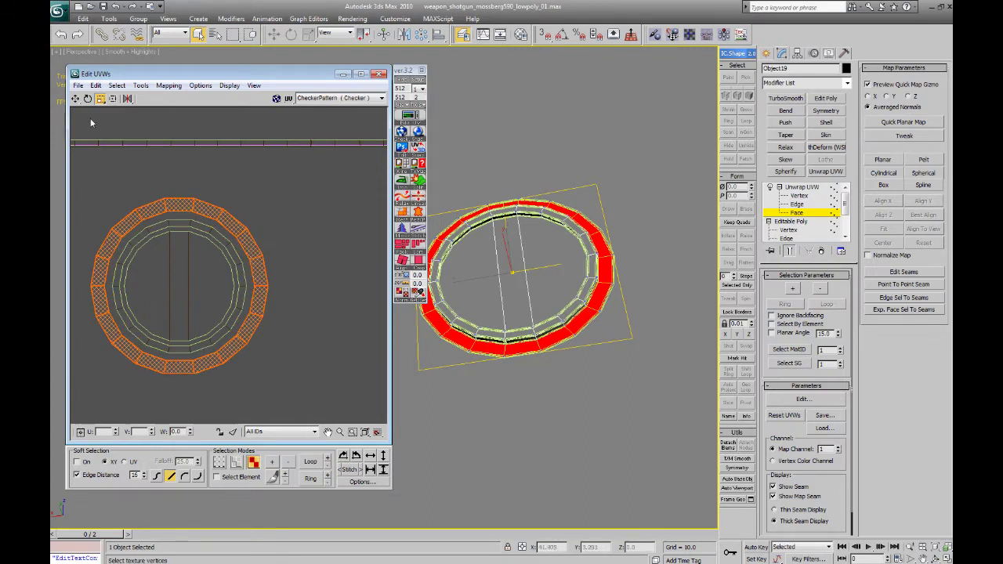
pyautogui.moveTo(213, 211); pyautogui.dragTo(207, 213)
# - Select all of the cap's UV shells and collapse the object to an Editable Poly
pyautogui.click(76, 99)
pyautogui.scroll(-1, 185, 207)
pyautogui.moveTo(179, 208); pyautogui.dragTo(166, 178, button='middle')
pyautogui.scroll(-3, 167, 179)
pyautogui.moveTo(110, 170); pyautogui.dragTo(330, 296)
pyautogui.scroll(-1, 332, 233)
pyautogui.rightClick(517, 302)
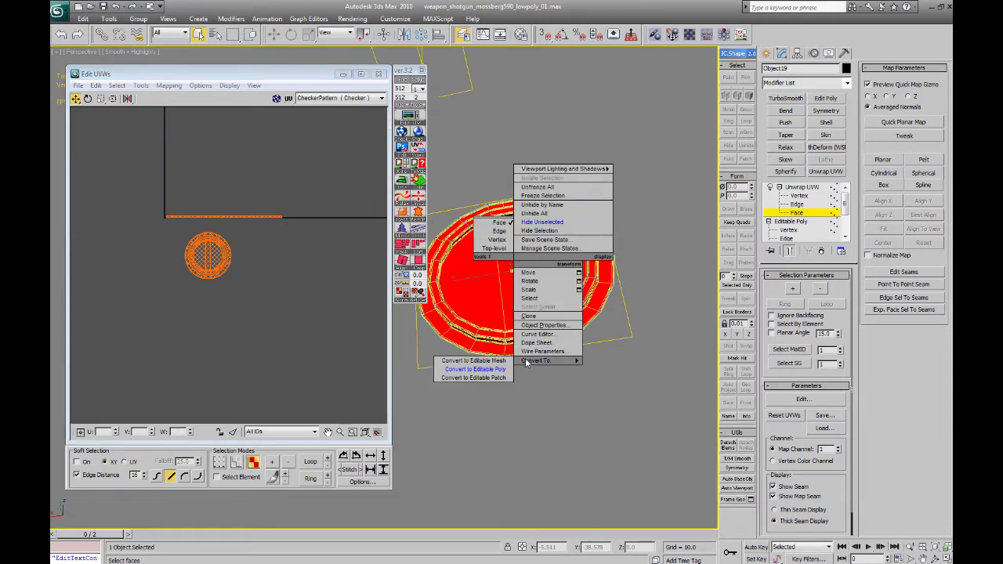
pyautogui.click(475, 428)
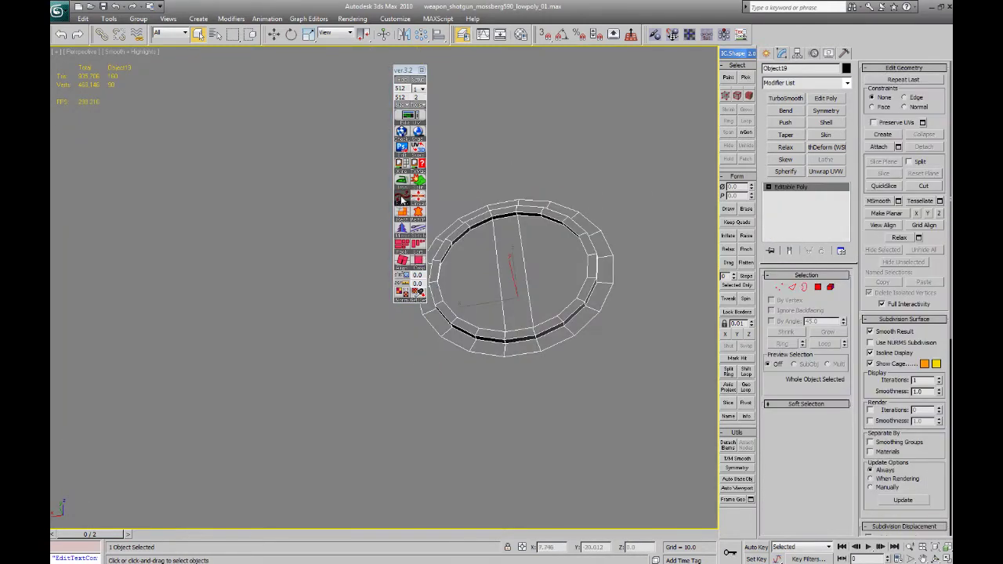
# - Assign the checker material to the unwrapped cap from the Material Editor
pyautogui.press('m')
pyautogui.moveTo(155, 155); pyautogui.dragTo(497, 267)
pyautogui.press('m')
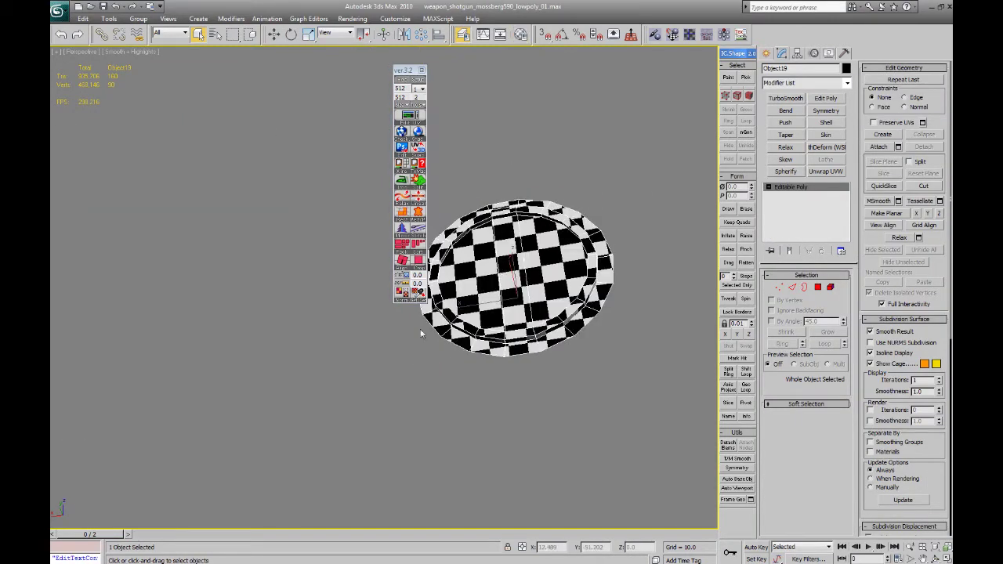
# - Unhide all the shotgun parts
pyautogui.rightClick(418, 326)
pyautogui.click(453, 280)
pyautogui.click(553, 318)
pyautogui.click(414, 389)
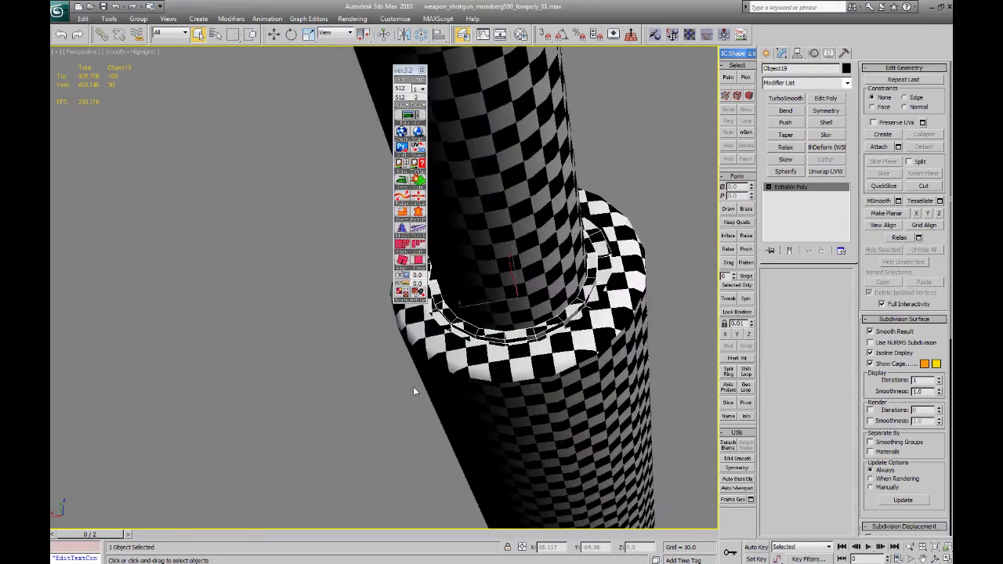
# - Select the trigger inside the trigger guard and add an Unwrap UVW modifier to it
pyautogui.keyDown('ctrl'); pyautogui.keyDown('alt'); pyautogui.moveTo(499, 243); pyautogui.dragTo(602, 283, button='middle'); pyautogui.keyUp('alt'); pyautogui.keyUp('ctrl')
pyautogui.moveTo(398, 73); pyautogui.dragTo(474, 82)
pyautogui.moveTo(283, 186); pyautogui.dragTo(421, 238, button='middle')
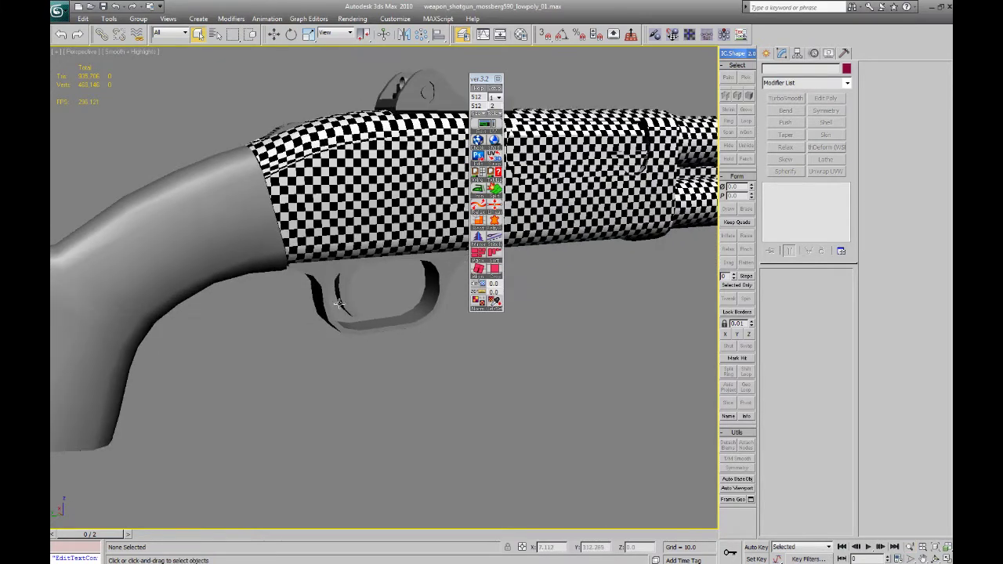
pyautogui.click(362, 287)
pyautogui.moveTo(364, 287)
pyautogui.keyDown('alt'); pyautogui.mouseDown(button='middle')
pyautogui.moveTo(363, 278)
pyautogui.moveTo(347, 305)
pyautogui.moveTo(350, 287)
pyautogui.mouseUp(button='middle'); pyautogui.keyUp('alt')
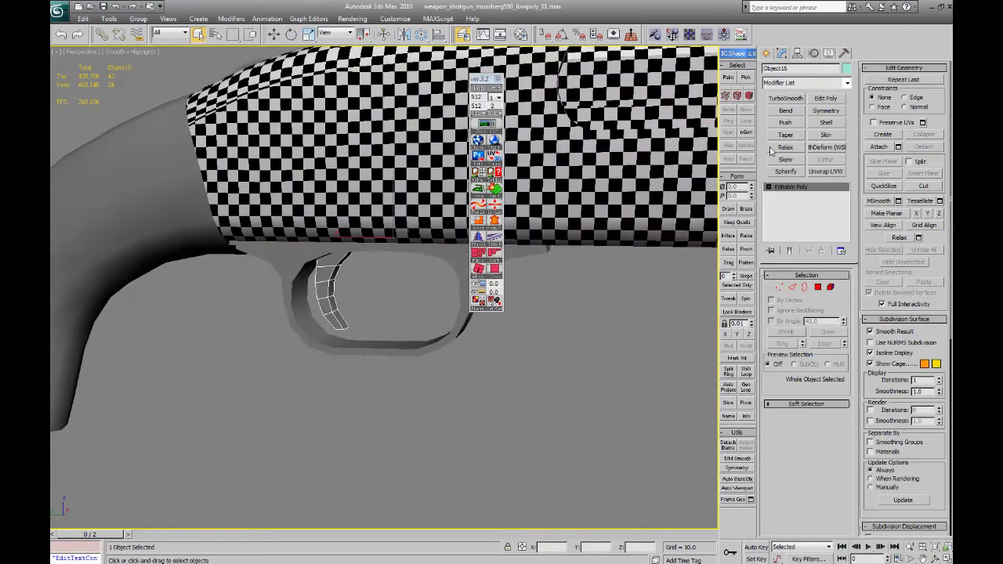
pyautogui.click(770, 186)
pyautogui.click(786, 196)
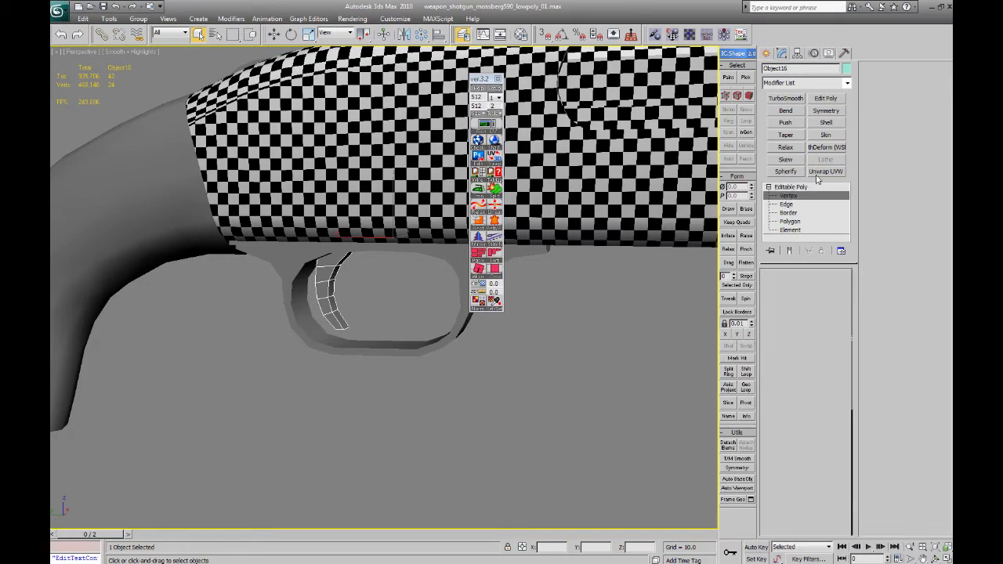
pyautogui.click(818, 172)
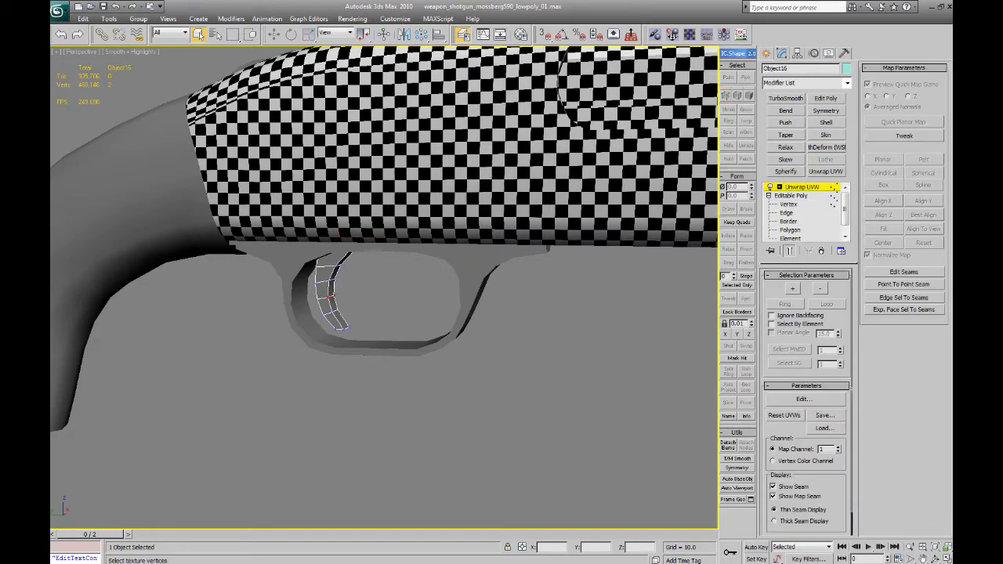
# - Open the UV editor for the trigger, keep the trigger in view and switch to face selection
pyautogui.click(804, 400)
pyautogui.moveTo(281, 66); pyautogui.dragTo(170, 78)
pyautogui.moveTo(318, 180); pyautogui.dragTo(285, 169, button='middle')
pyautogui.moveTo(463, 239); pyautogui.dragTo(590, 199, button='middle')
pyautogui.keyDown('alt'); pyautogui.moveTo(516, 245); pyautogui.dragTo(474, 225, button='middle'); pyautogui.keyUp('alt')
pyautogui.press('3')
pyautogui.scroll(-4, 238, 265)
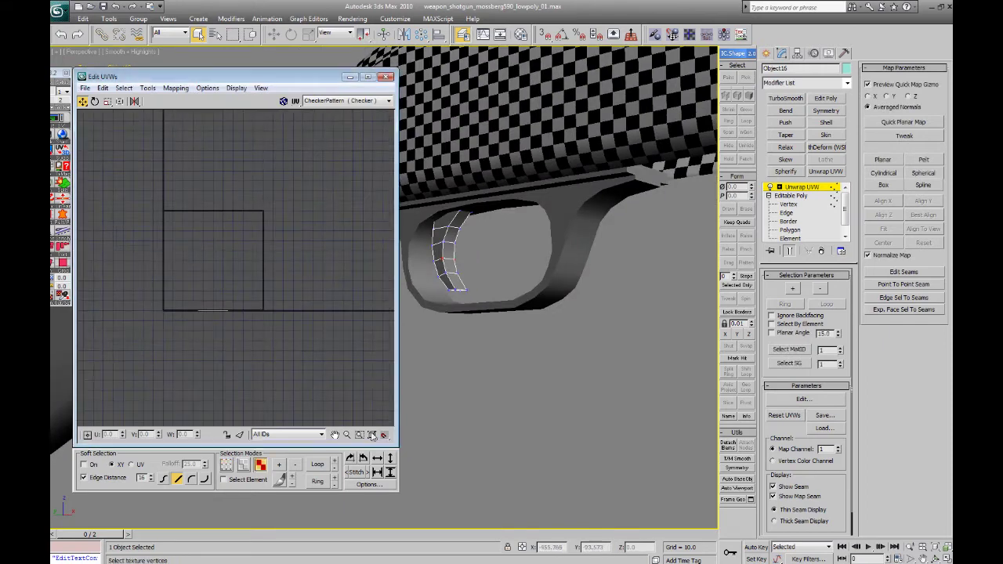
# - Select all of the trigger's faces and apply planar mapping aligned to the X axis
pyautogui.hotkey('ctrl', 'a')
pyautogui.moveTo(486, 286); pyautogui.dragTo(528, 286, button='middle')
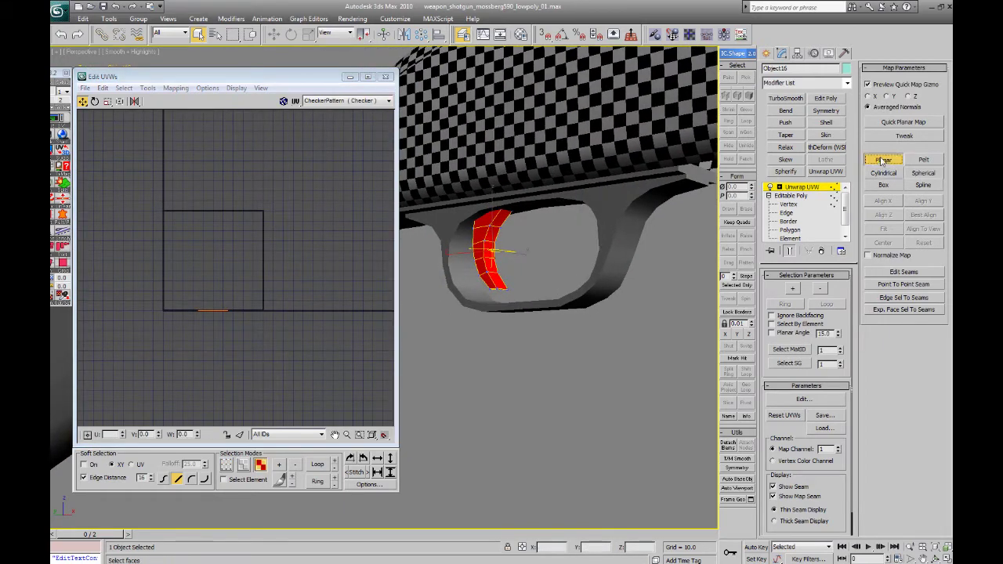
pyautogui.click(883, 200)
pyautogui.click(887, 160)
pyautogui.scroll(-8, 218, 248)
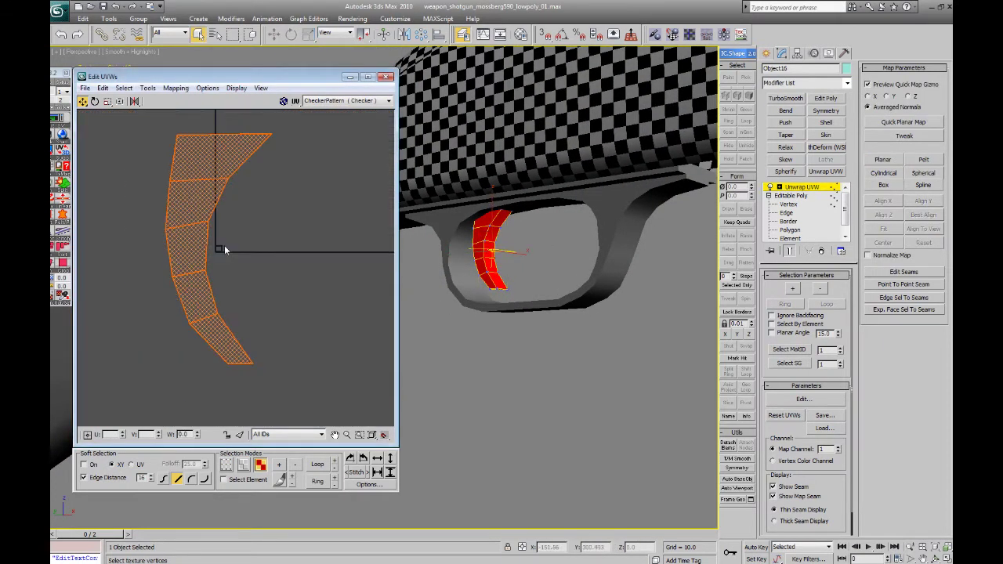
# - Planar-map the trigger's five front faces aligned to the Y axis and move their UV strip clear of the side shell
pyautogui.keyDown('alt'); pyautogui.moveTo(451, 274); pyautogui.dragTo(575, 251, button='middle'); pyautogui.keyUp('alt')
pyautogui.keyDown('alt'); pyautogui.moveTo(510, 248); pyautogui.dragTo(536, 227, button='middle'); pyautogui.keyUp('alt')
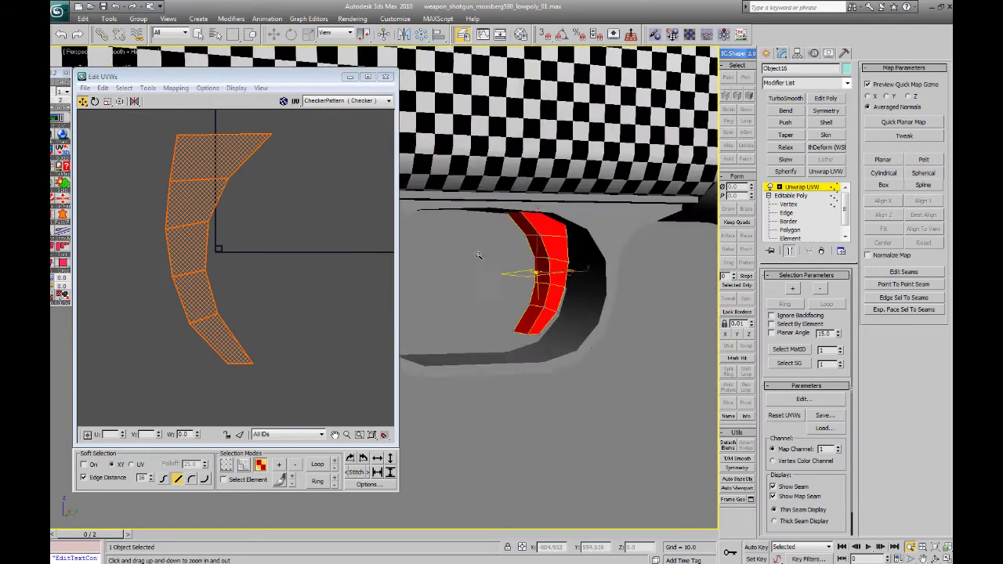
pyautogui.keyDown('alt'); pyautogui.moveTo(558, 269); pyautogui.dragTo(608, 252, button='middle'); pyautogui.keyUp('alt')
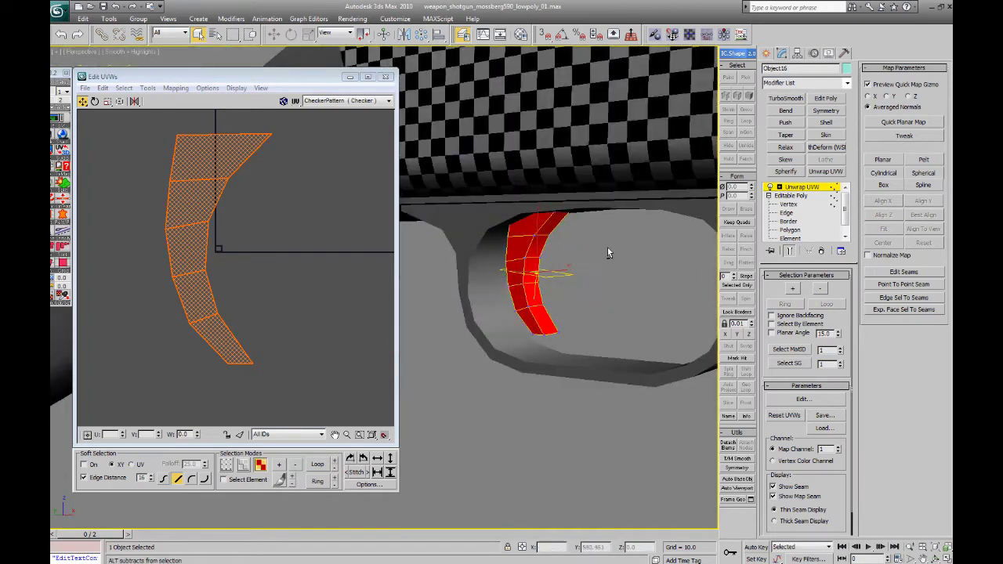
pyautogui.click(552, 223)
pyautogui.keyDown('ctrl'); pyautogui.click(539, 247); pyautogui.keyUp('ctrl')
pyautogui.keyDown('ctrl'); pyautogui.click(532, 271); pyautogui.keyUp('ctrl')
pyautogui.keyDown('ctrl'); pyautogui.click(535, 295); pyautogui.keyUp('ctrl')
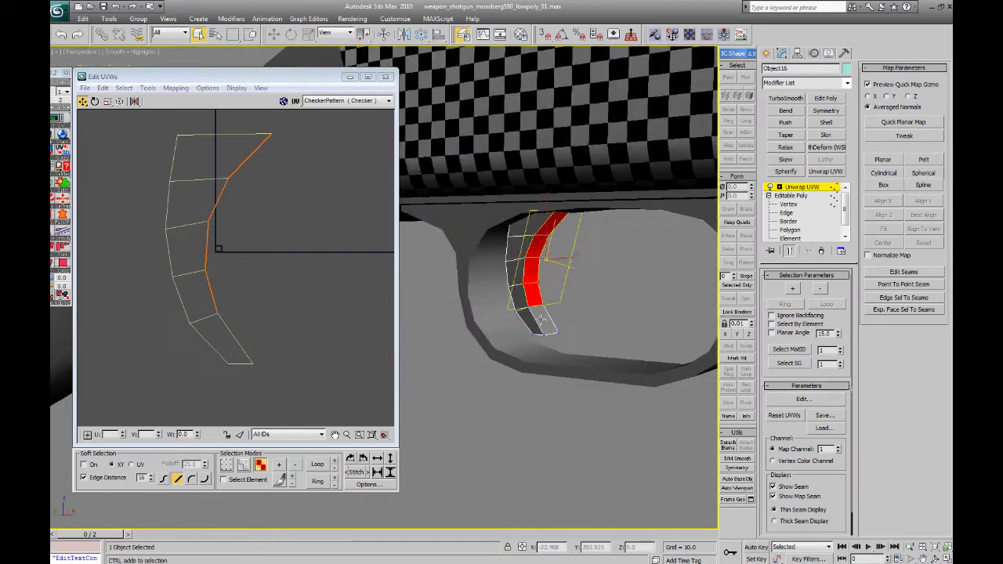
pyautogui.keyDown('ctrl'); pyautogui.click(544, 319); pyautogui.keyUp('ctrl')
pyautogui.keyDown('alt'); pyautogui.moveTo(547, 312); pyautogui.dragTo(519, 235, button='middle'); pyautogui.keyUp('alt')
pyautogui.keyDown('alt'); pyautogui.moveTo(642, 248); pyautogui.dragTo(689, 235, button='middle'); pyautogui.keyUp('alt')
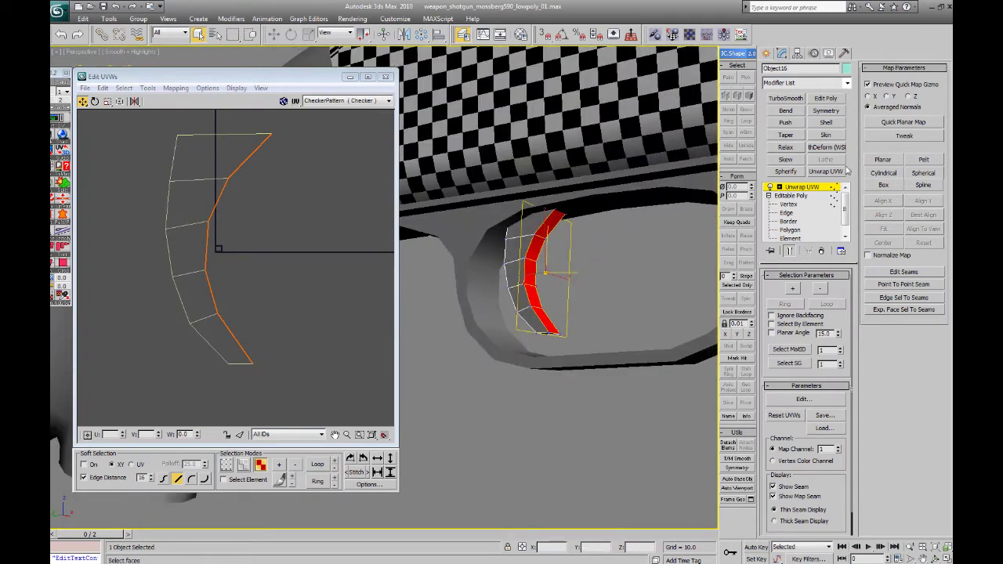
pyautogui.click(872, 160)
pyautogui.click(933, 202)
pyautogui.click(892, 162)
pyautogui.moveTo(239, 215); pyautogui.dragTo(175, 218, button='middle')
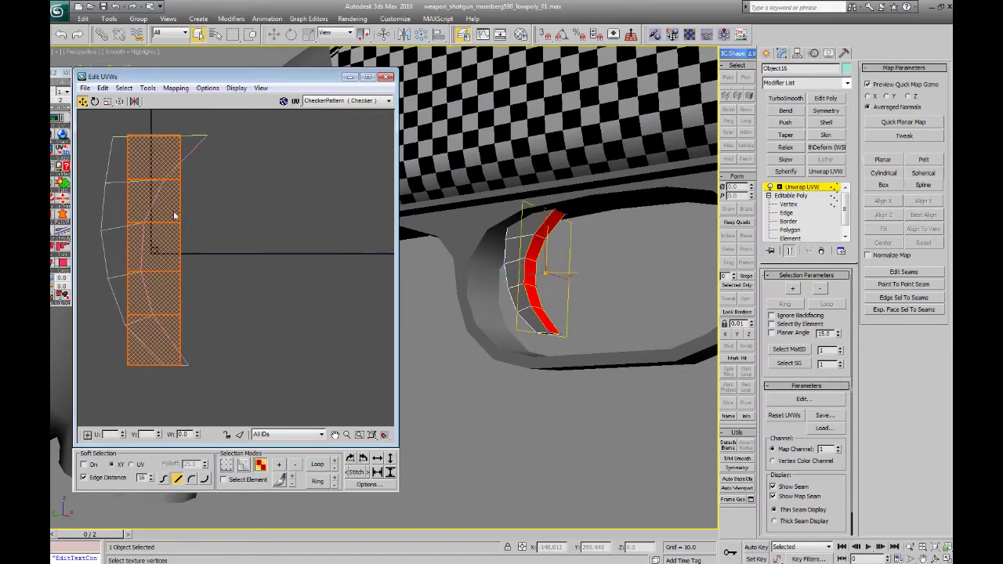
pyautogui.moveTo(175, 217); pyautogui.dragTo(337, 225)
# - Select the trigger's five rear faces and apply planar mapping with Best Align
pyautogui.keyDown('alt'); pyautogui.moveTo(470, 243); pyautogui.dragTo(519, 211, button='middle'); pyautogui.keyUp('alt')
pyautogui.click(514, 232)
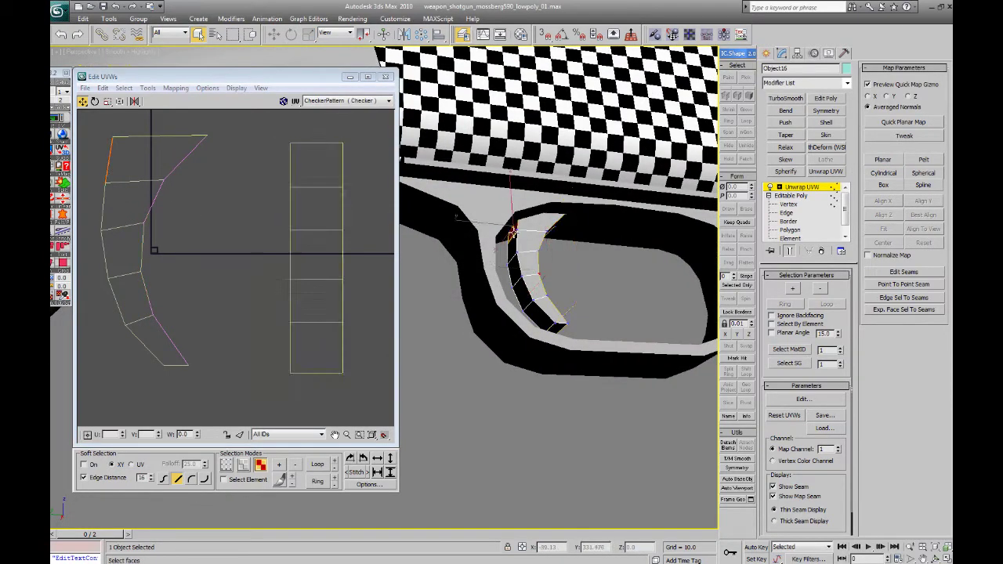
pyautogui.keyDown('ctrl'); pyautogui.click(515, 253); pyautogui.keyUp('ctrl')
pyautogui.keyDown('ctrl'); pyautogui.click(525, 295); pyautogui.keyUp('ctrl')
pyautogui.keyDown('ctrl'); pyautogui.click(516, 270); pyautogui.keyUp('ctrl')
pyautogui.keyDown('ctrl'); pyautogui.click(541, 313); pyautogui.keyUp('ctrl')
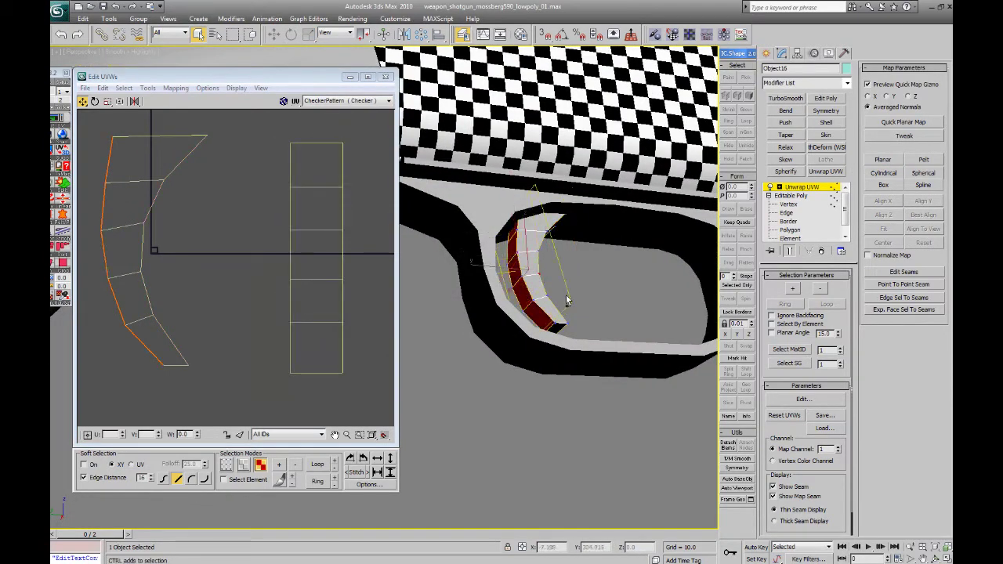
pyautogui.click(883, 159)
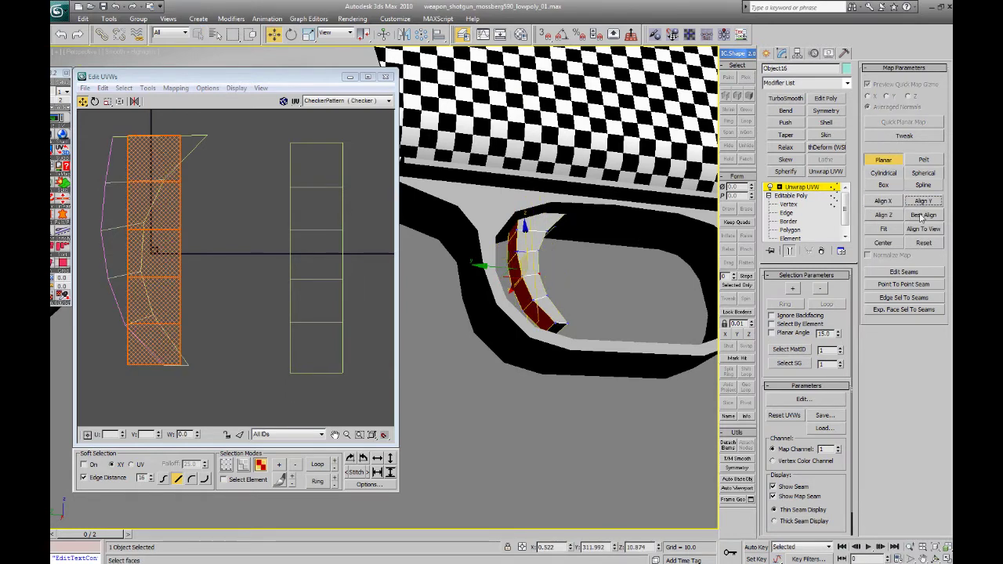
pyautogui.click(923, 215)
pyautogui.click(884, 159)
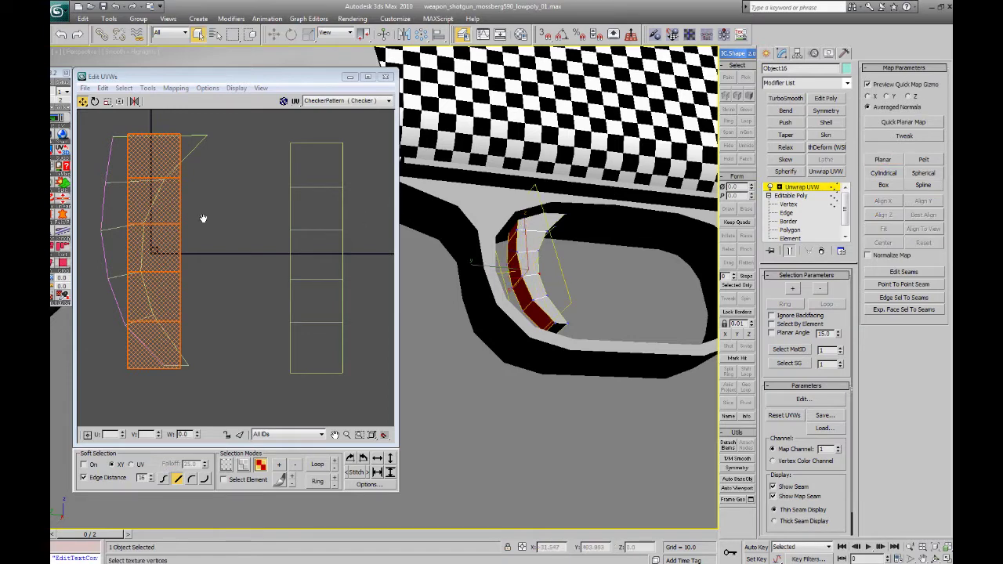
# - Place the rear faces' UV strip beside the front strip, and shift both strips slightly away from the curved side shell
pyautogui.moveTo(203, 217); pyautogui.dragTo(157, 220, button='middle')
pyautogui.moveTo(109, 225); pyautogui.dragTo(206, 236)
pyautogui.scroll(-2, 238, 204)
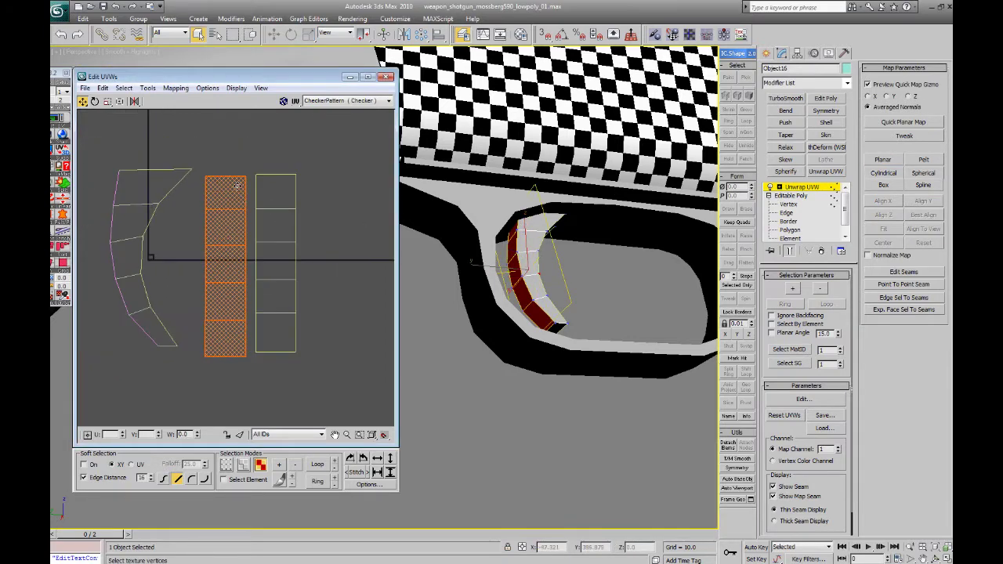
pyautogui.moveTo(301, 367); pyautogui.dragTo(302, 369)
pyautogui.moveTo(271, 288); pyautogui.dragTo(285, 287)
pyautogui.click(315, 242)
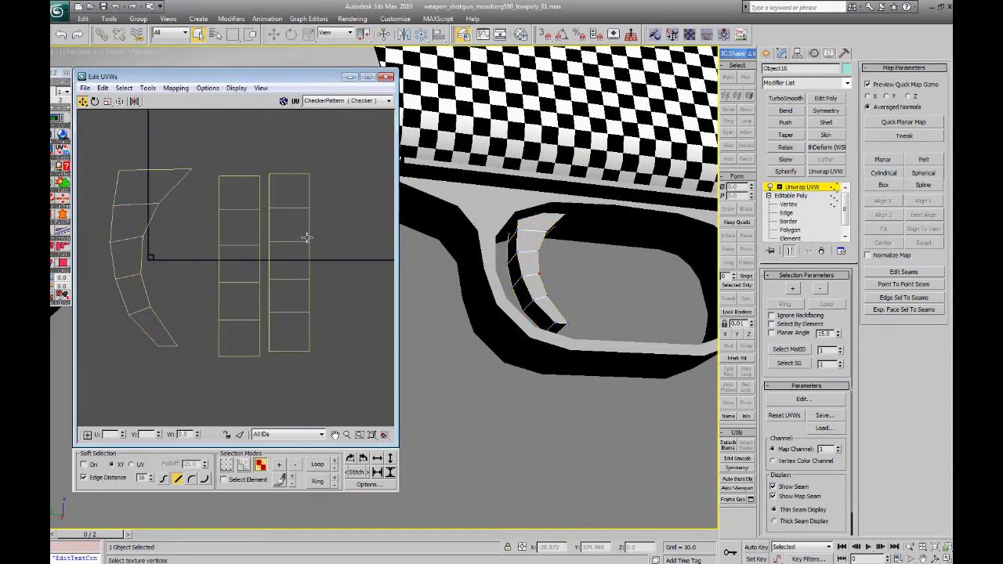
# - Planar-map the trigger's bottom end face aligned to the Z axis and place its UVs just below the front strip
pyautogui.click(555, 326)
pyautogui.keyDown('alt'); pyautogui.moveTo(608, 279); pyautogui.dragTo(493, 279, button='middle'); pyautogui.keyUp('alt')
pyautogui.keyDown('alt'); pyautogui.moveTo(578, 260); pyautogui.dragTo(690, 272, button='middle'); pyautogui.keyUp('alt')
pyautogui.click(881, 163)
pyautogui.click(884, 161)
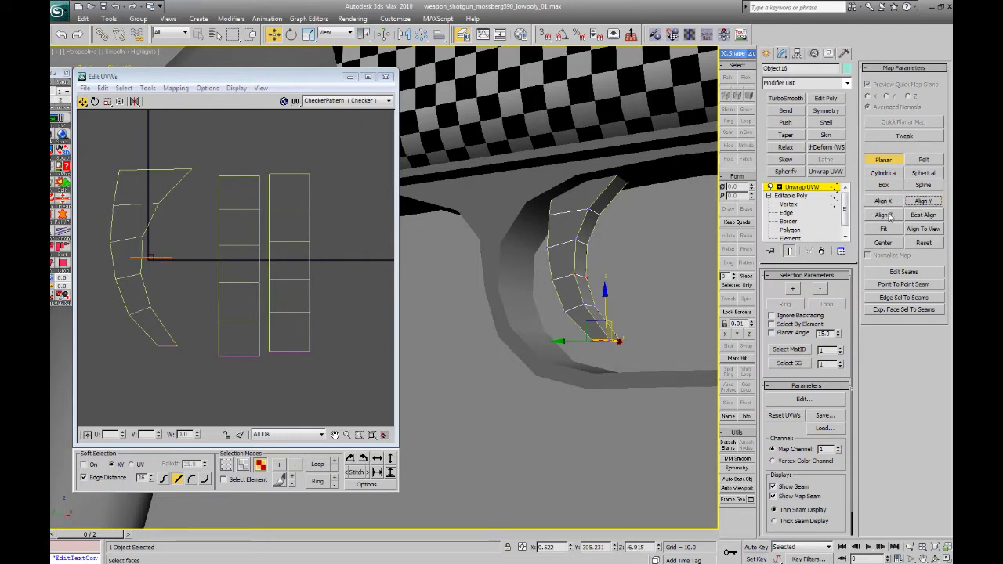
pyautogui.click(888, 216)
pyautogui.click(883, 160)
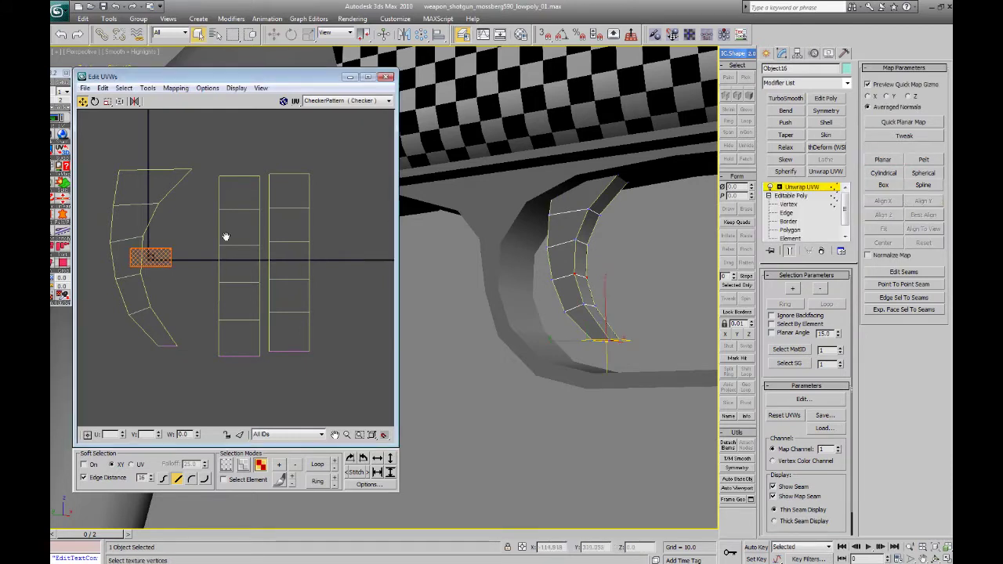
pyautogui.moveTo(224, 233); pyautogui.dragTo(205, 243, button='middle')
pyautogui.moveTo(125, 261); pyautogui.dragTo(266, 378)
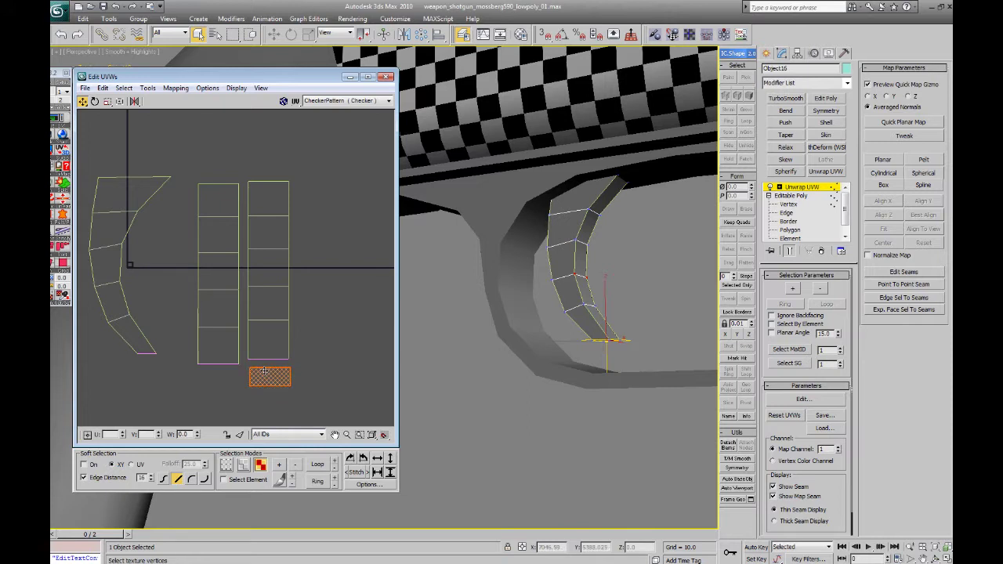
# - Examine the trigger's UV shells and compare the trigger with the checkered receiver from several angles
pyautogui.scroll(-5, 280, 216)
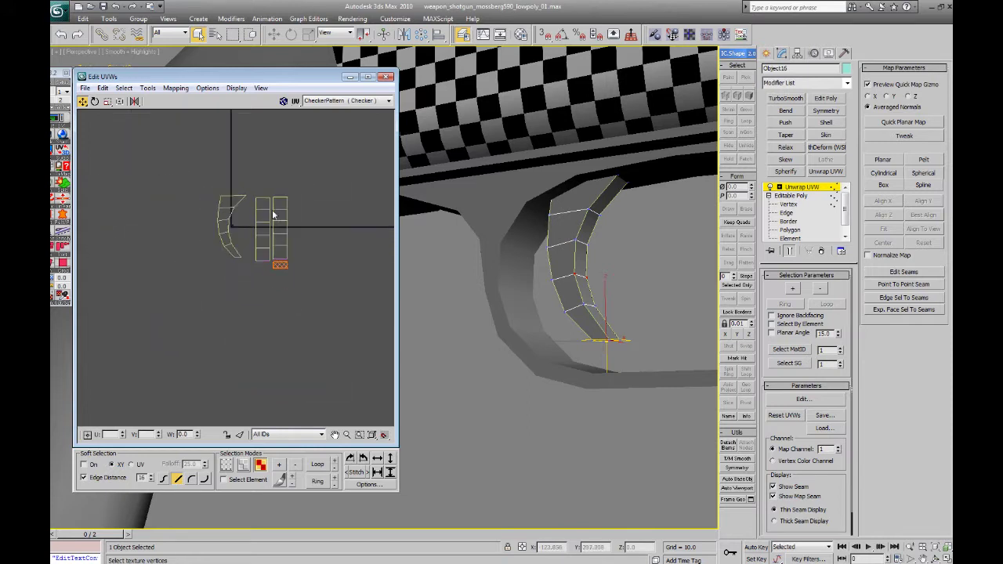
pyautogui.scroll(2, 280, 241)
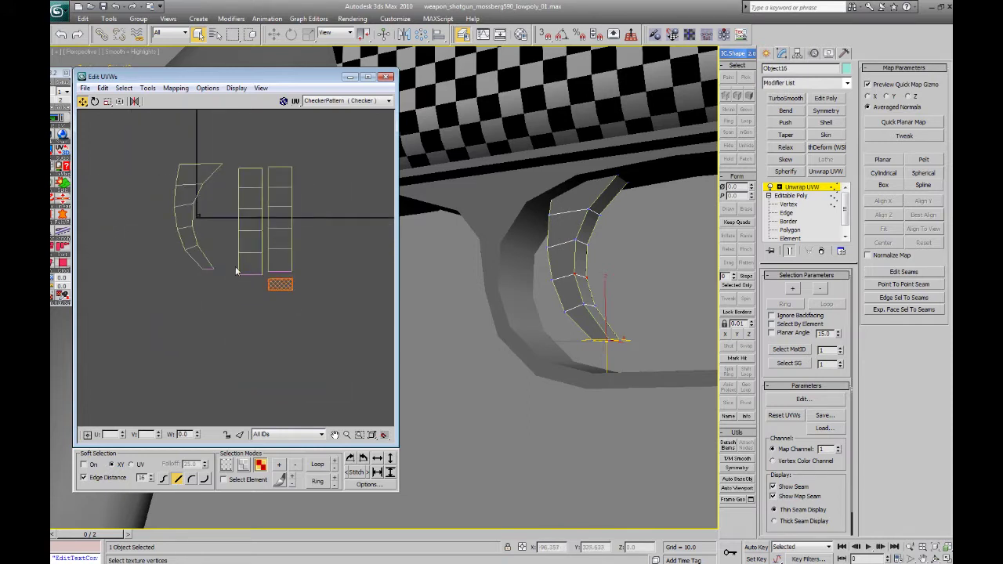
pyautogui.hotkey('ctrl', 'a')
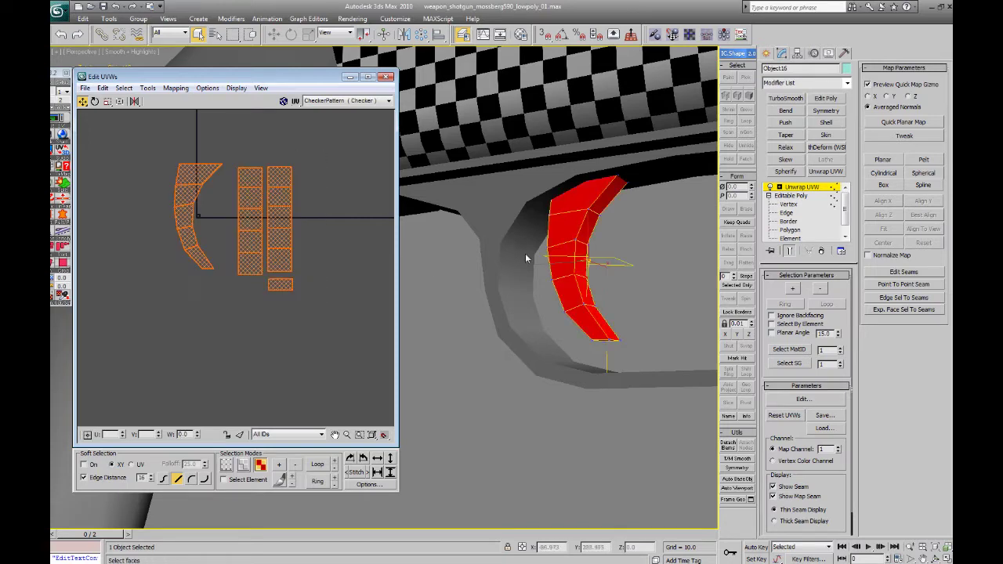
pyautogui.scroll(-8, 517, 267)
pyautogui.scroll(7, 509, 278)
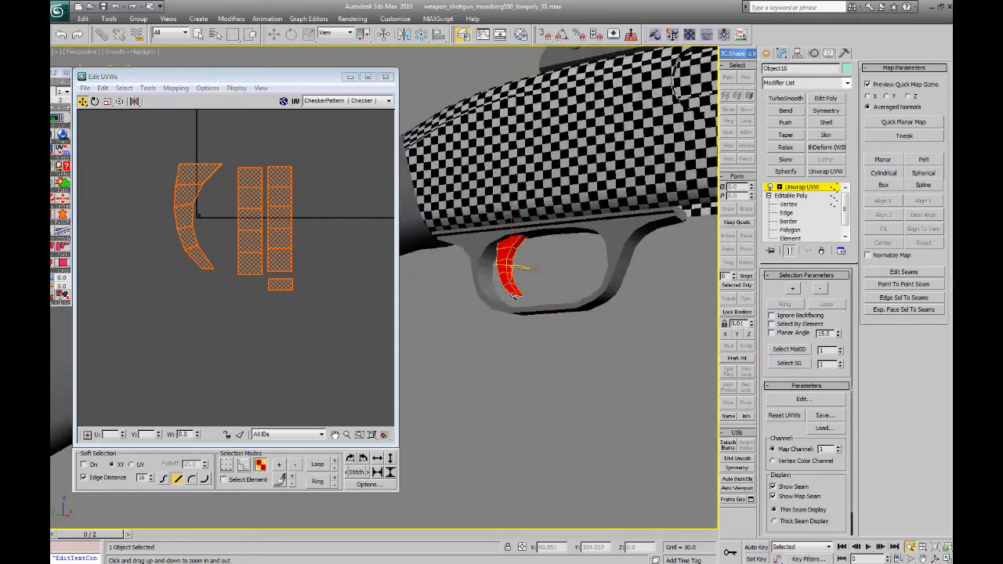
pyautogui.click(623, 238)
pyautogui.moveTo(623, 237); pyautogui.dragTo(613, 329, button='middle')
pyautogui.scroll(2, 568, 286)
pyautogui.scroll(3, 568, 286)
pyautogui.scroll(-3, 554, 262)
pyautogui.click(550, 295)
pyautogui.keyDown('alt'); pyautogui.moveTo(613, 329); pyautogui.dragTo(537, 283, button='middle'); pyautogui.keyUp('alt')
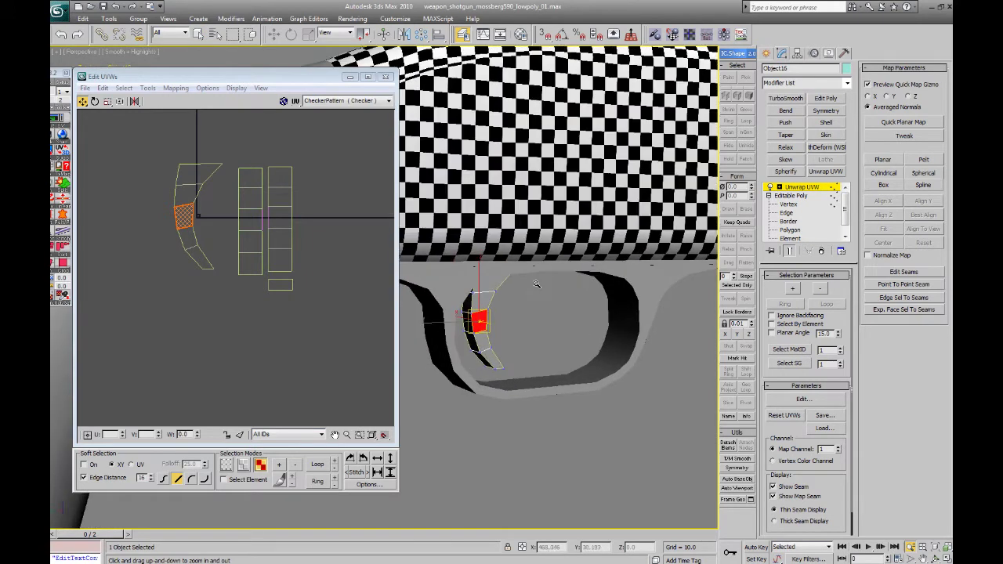
# - Select all of the trigger's UV shells and move them inside the UV tile
pyautogui.click(531, 310)
pyautogui.moveTo(146, 160); pyautogui.dragTo(191, 214, button='middle')
pyautogui.scroll(-2, 192, 215)
pyautogui.moveTo(191, 215); pyautogui.dragTo(341, 342)
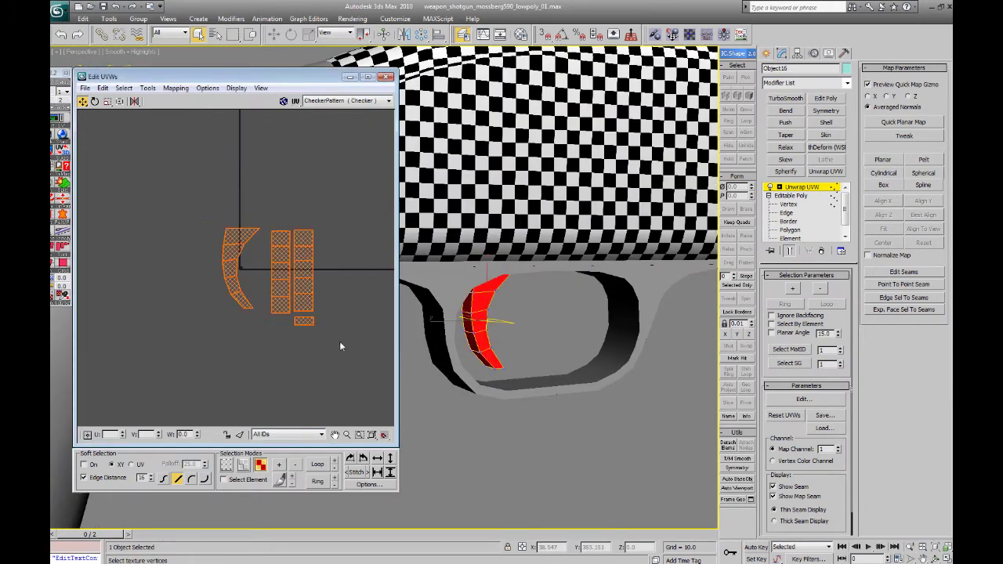
pyautogui.scroll(-2, 298, 302)
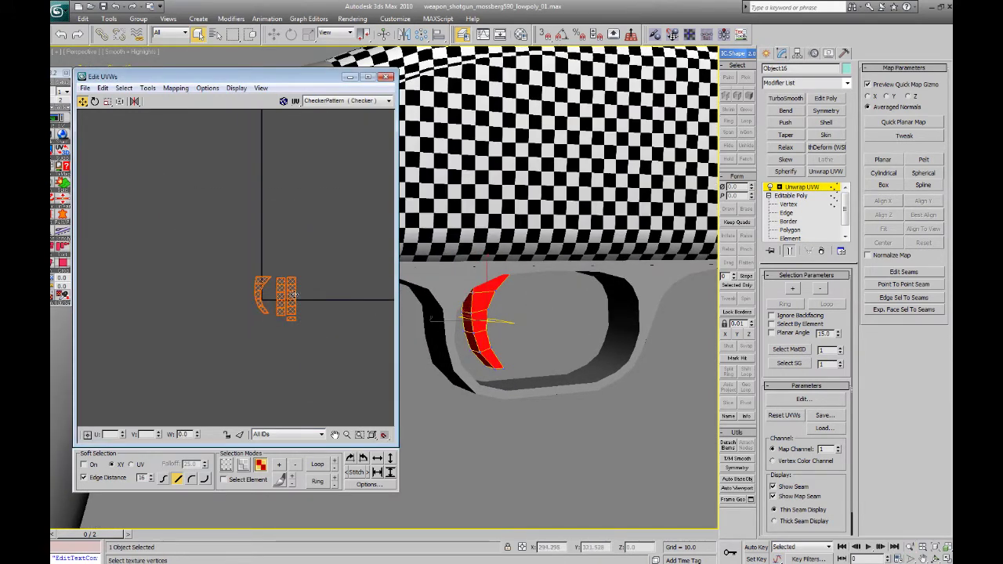
pyautogui.moveTo(283, 305); pyautogui.dragTo(335, 220, button='middle')
# - Convert the unwrapped trigger to an Editable Poly
pyautogui.rightClick(295, 255)
pyautogui.click(341, 329)
pyautogui.rightClick(574, 309)
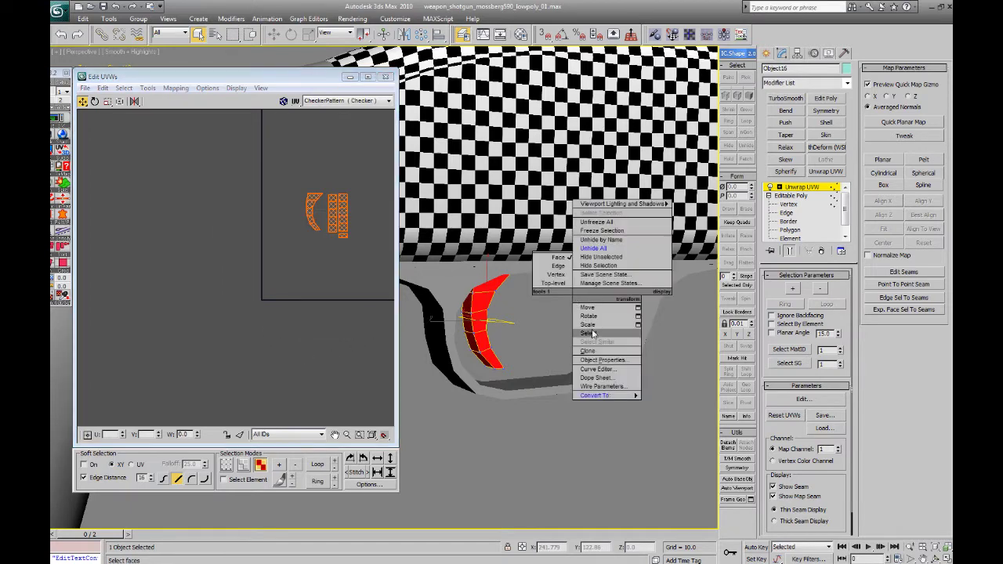
pyautogui.click(549, 409)
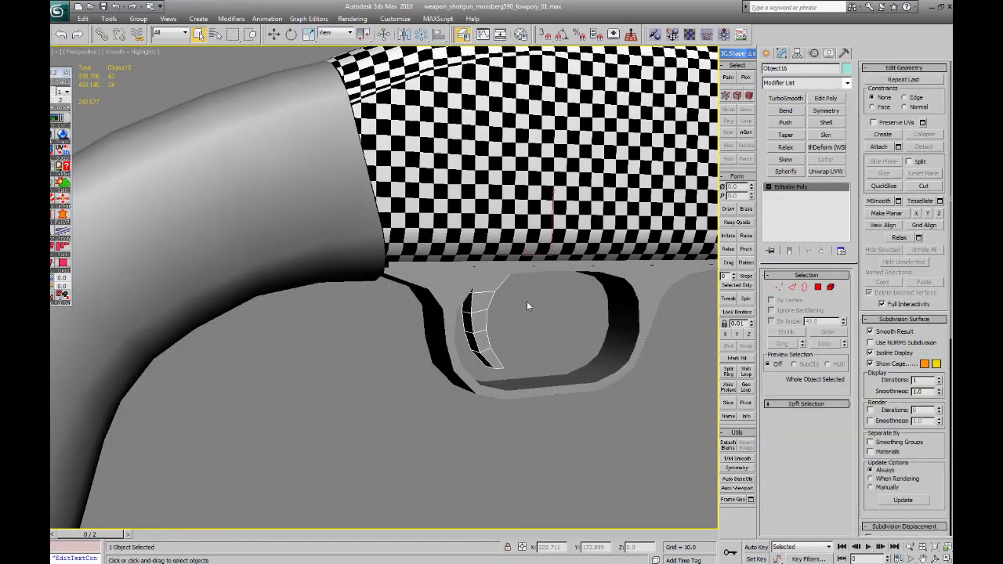
# - Assign the checker material to the trigger and check its pattern against the rest of the shotgun
pyautogui.press('m')
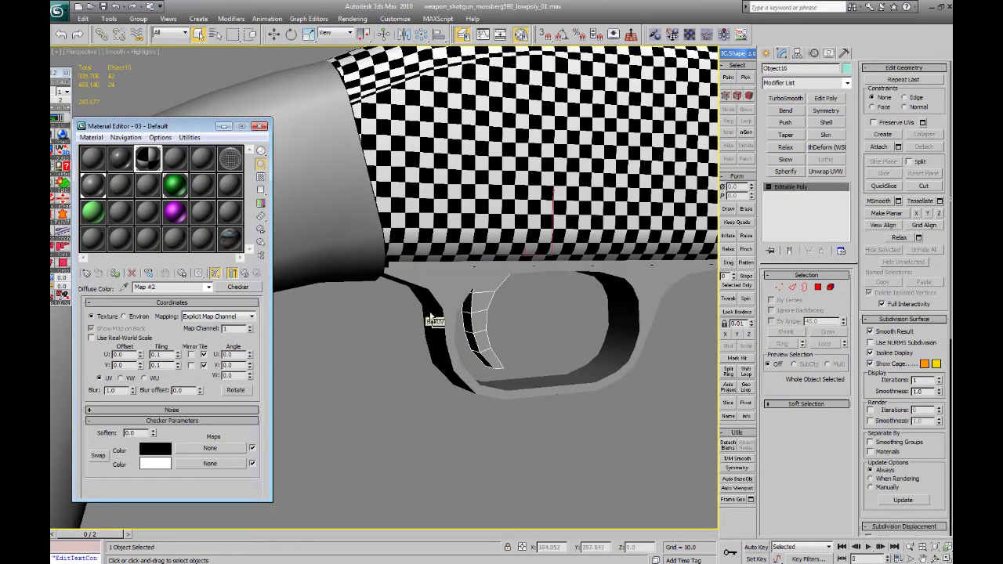
pyautogui.moveTo(430, 316); pyautogui.dragTo(478, 299)
pyautogui.press('m')
pyautogui.click(499, 333)
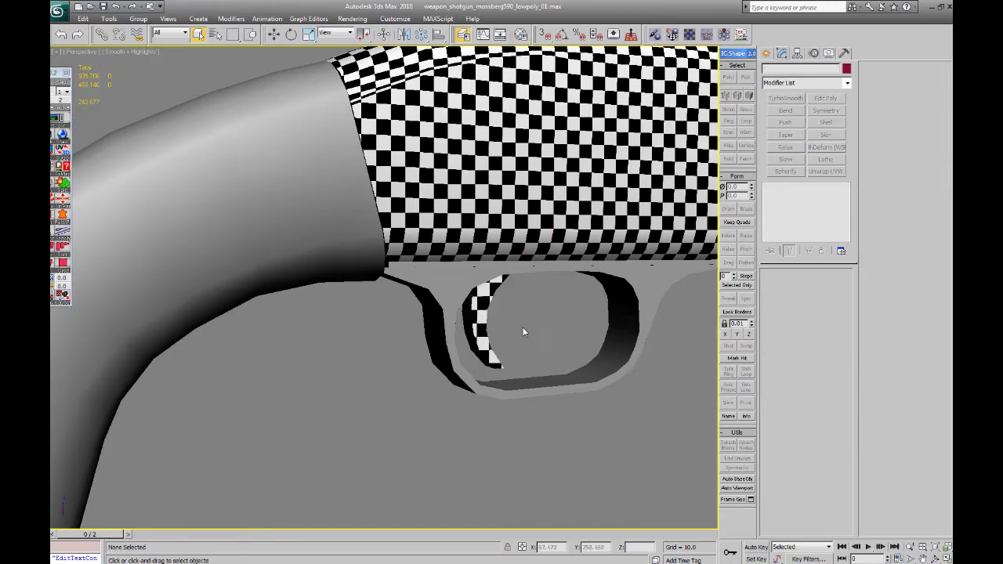
pyautogui.scroll(-4, 524, 333)
pyautogui.keyDown('alt'); pyautogui.moveTo(504, 306); pyautogui.dragTo(446, 283, button='middle'); pyautogui.keyUp('alt')
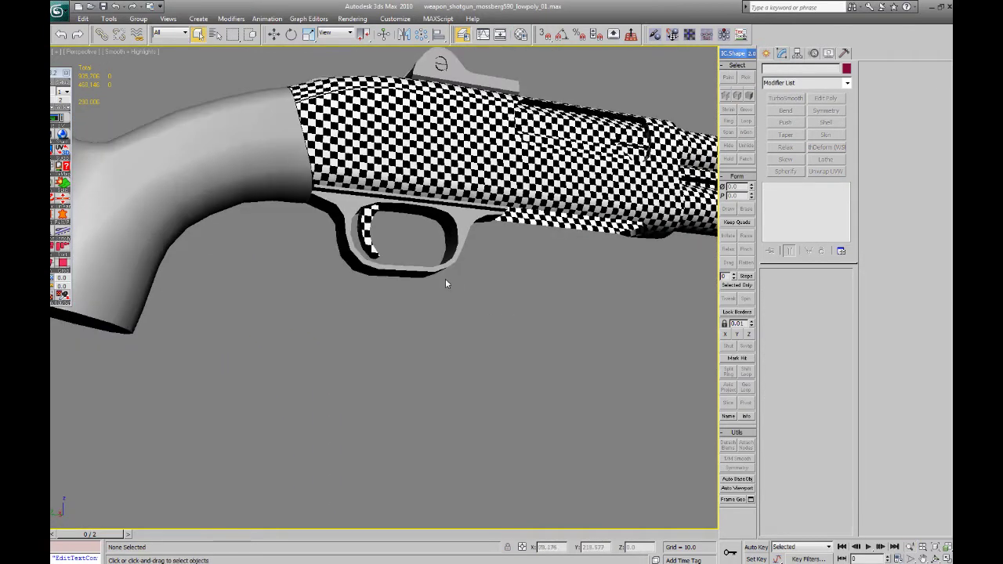
# - Select the trigger guard and hide all unselected objects so it can be worked on alone
pyautogui.click(445, 283)
pyautogui.scroll(4, 445, 286)
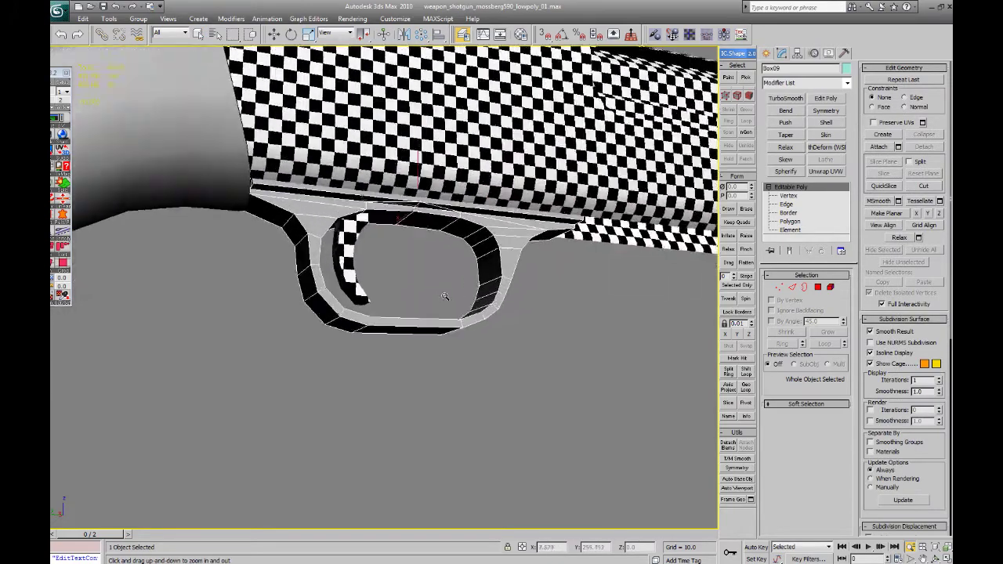
pyautogui.moveTo(445, 296)
pyautogui.keyDown('alt'); pyautogui.mouseDown(button='middle')
pyautogui.moveTo(444, 287)
pyautogui.moveTo(564, 270)
pyautogui.moveTo(632, 285)
pyautogui.moveTo(418, 298)
pyautogui.moveTo(432, 293)
pyautogui.mouseUp(button='middle'); pyautogui.keyUp('alt')
pyautogui.rightClick(434, 292)
pyautogui.moveTo(478, 392)
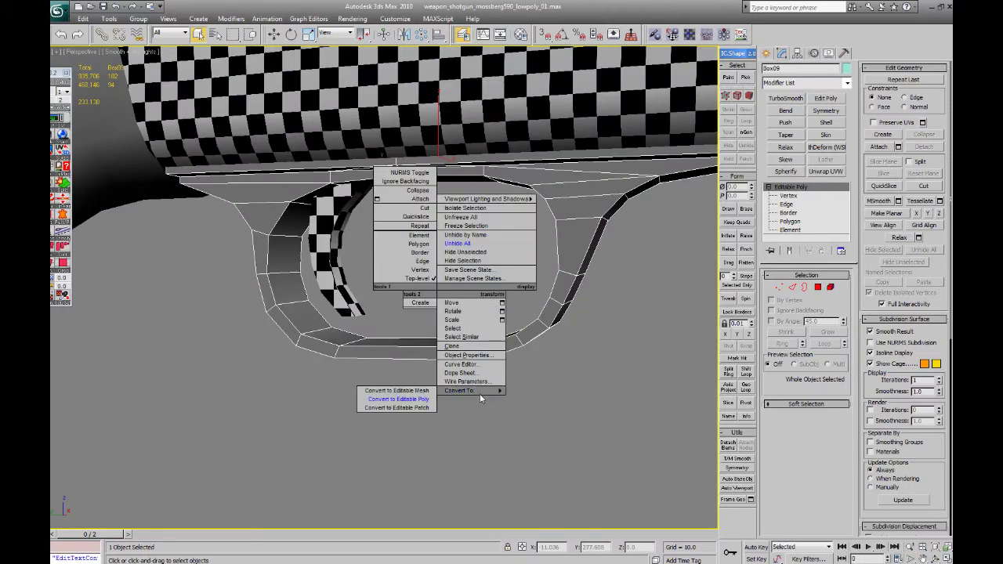
pyautogui.click(471, 252)
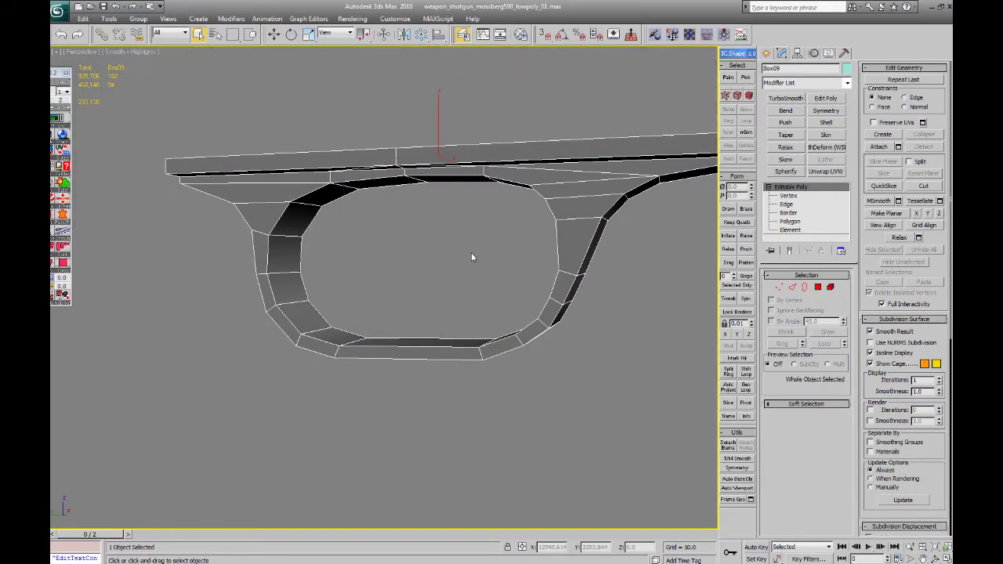
pyautogui.moveTo(338, 234); pyautogui.dragTo(362, 273, button='middle')
pyautogui.keyDown('ctrl'); pyautogui.keyDown('alt'); pyautogui.moveTo(449, 235); pyautogui.dragTo(453, 265, button='middle'); pyautogui.keyUp('alt'); pyautogui.keyUp('ctrl')
pyautogui.rightClick(453, 265)
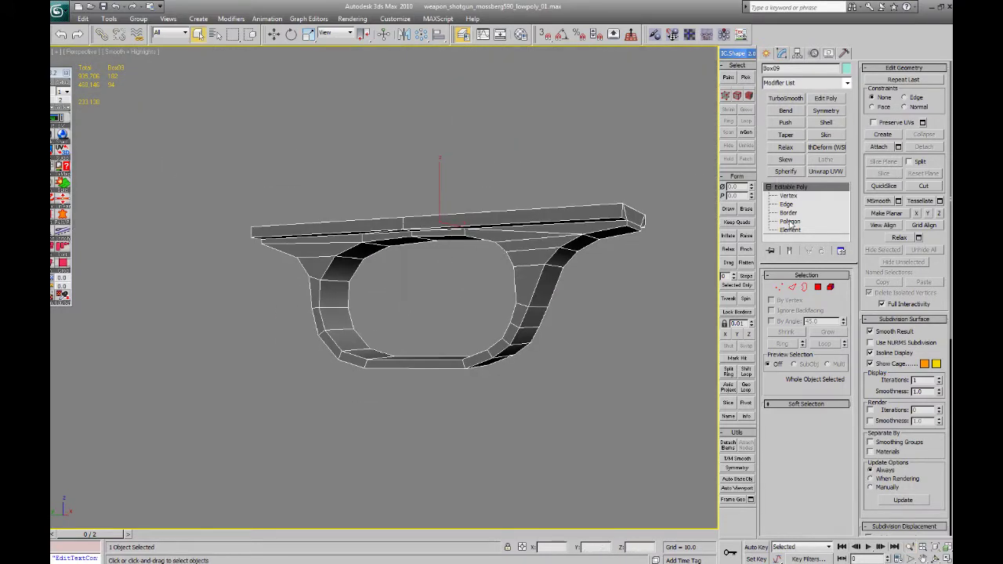
# - Add an Unwrap UVW modifier to the trigger guard and open its UV editor beside the model
pyautogui.click(790, 222)
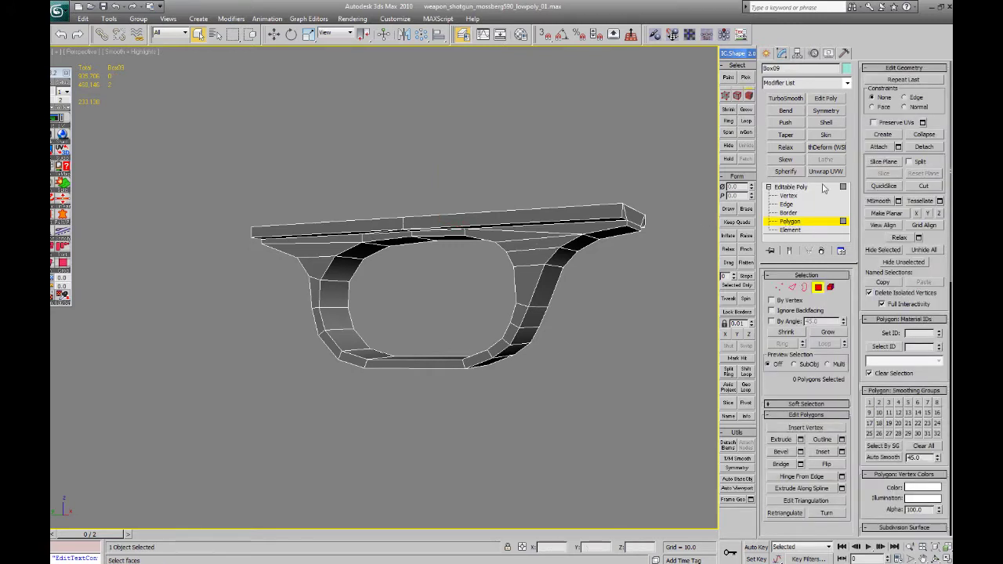
pyautogui.click(788, 195)
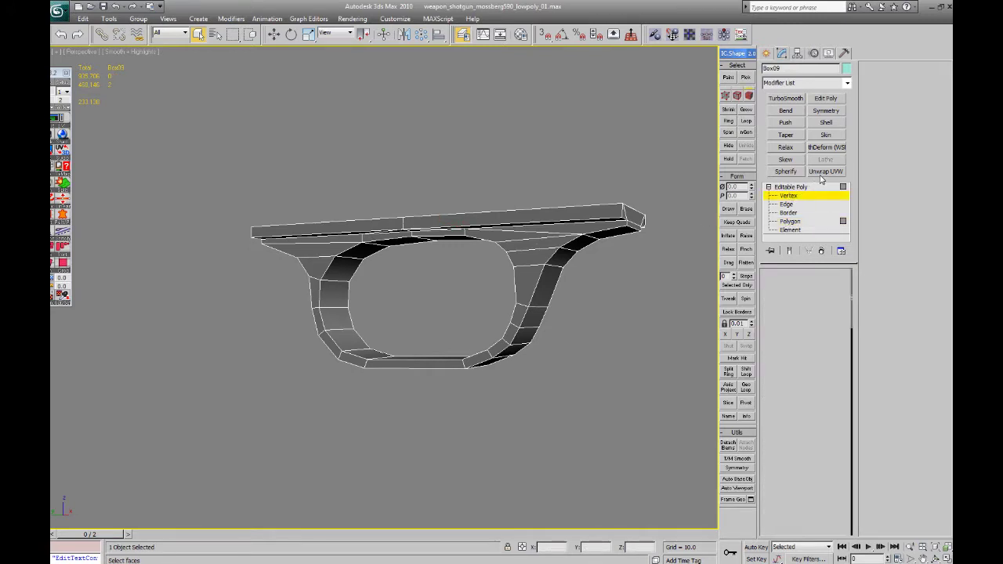
pyautogui.click(822, 174)
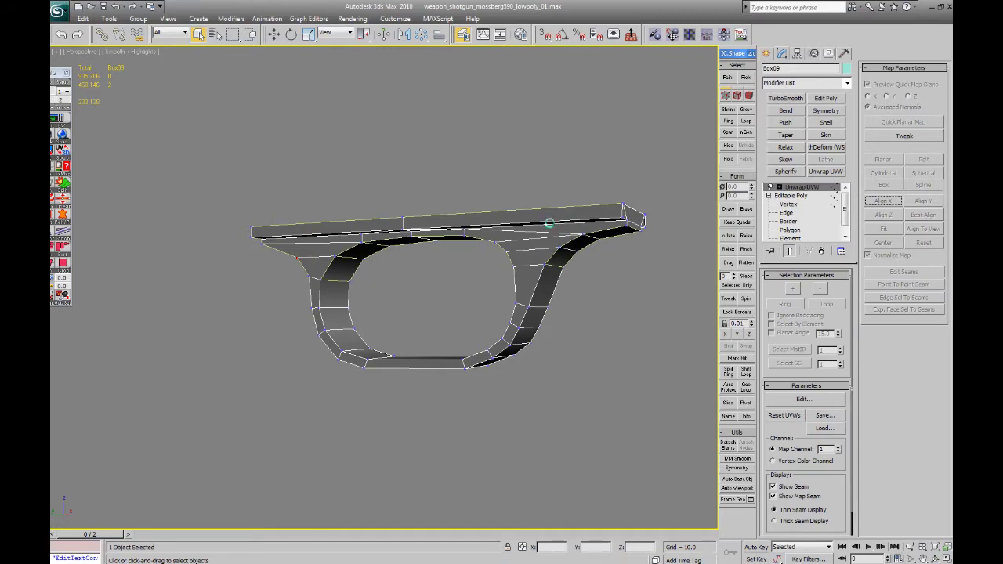
pyautogui.click(821, 251)
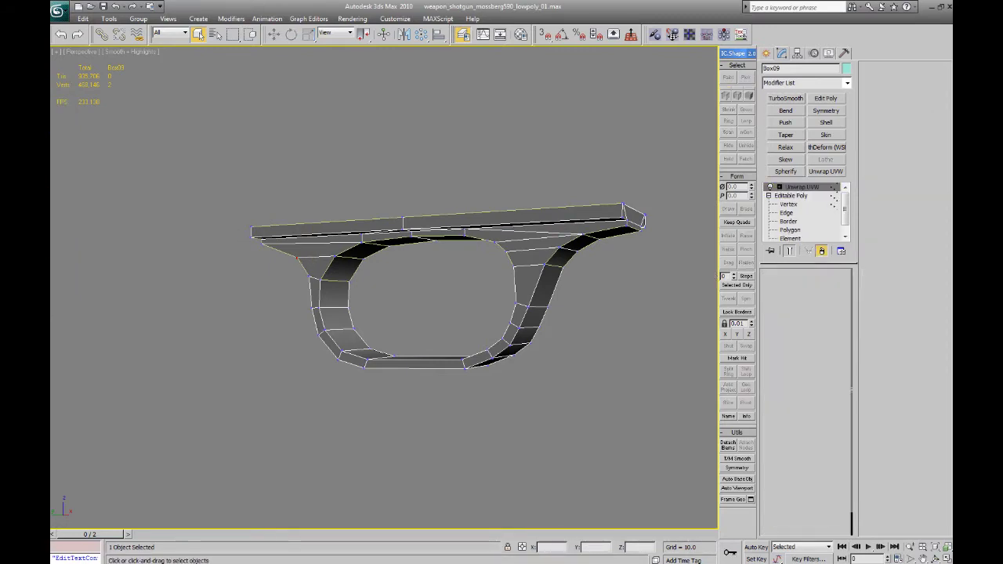
pyautogui.click(804, 399)
pyautogui.moveTo(186, 112); pyautogui.dragTo(258, 70)
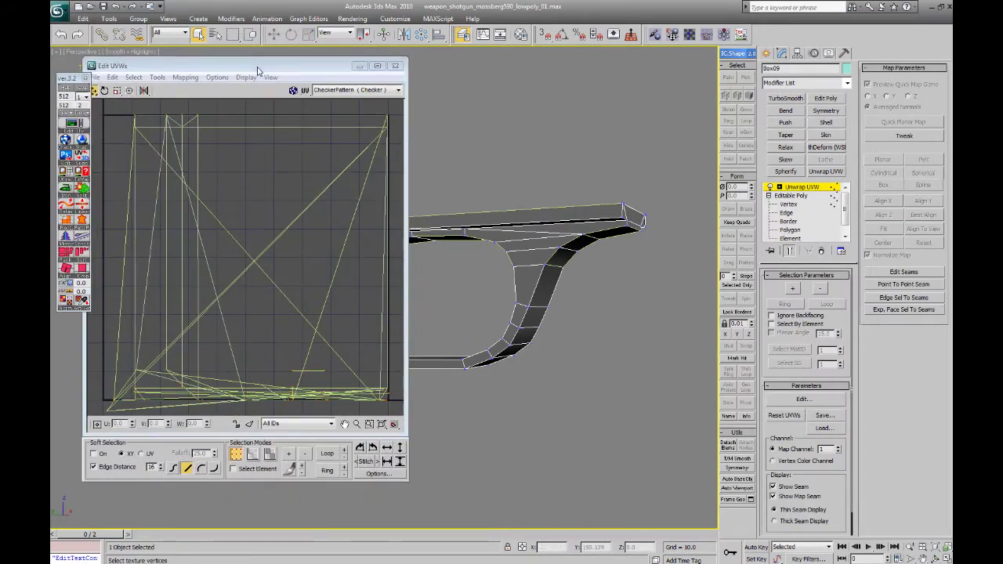
# - Select all of the trigger guard's faces and apply planar mapping aligned to the X axis with Normalize Map off
pyautogui.scroll(-3, 216, 164)
pyautogui.moveTo(401, 349); pyautogui.dragTo(400, 350)
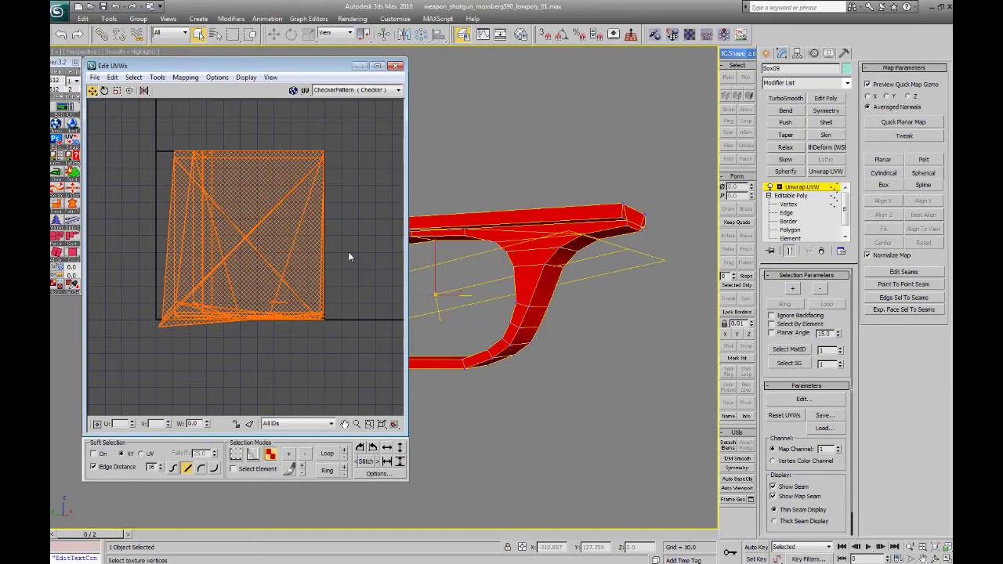
pyautogui.scroll(-3, 594, 251)
pyautogui.moveTo(531, 253); pyautogui.dragTo(593, 274, button='middle')
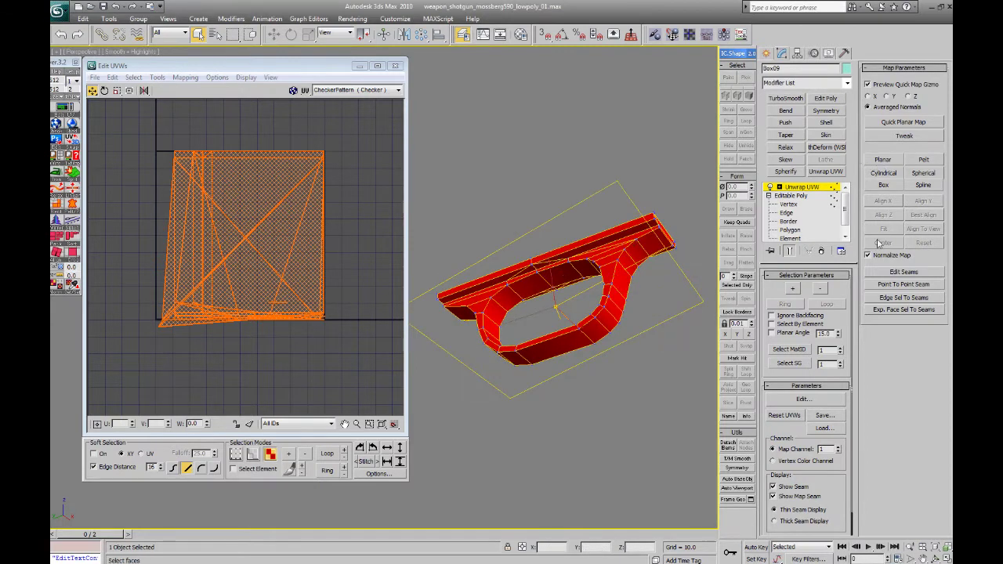
pyautogui.click(884, 159)
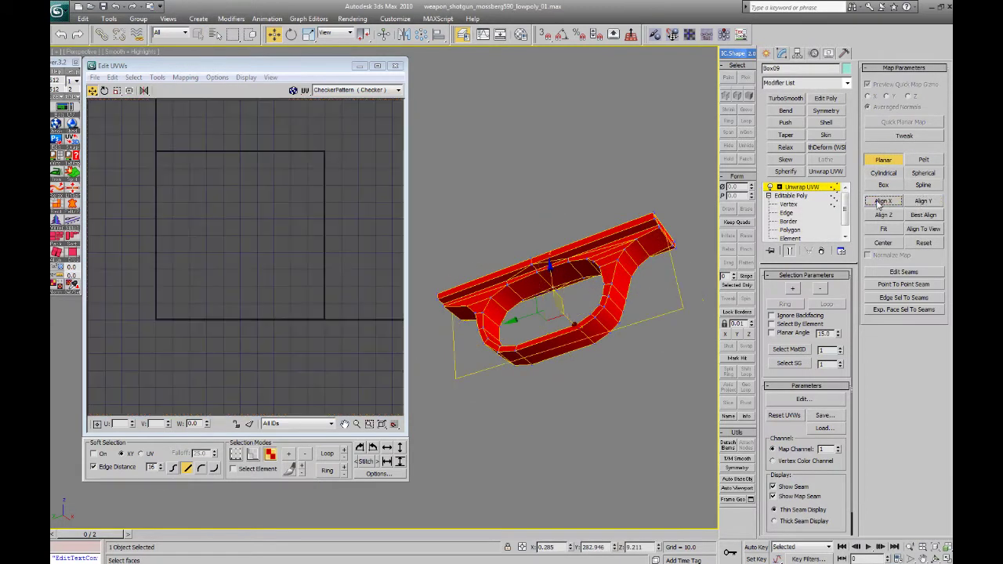
pyautogui.click(882, 163)
# - Move the trigger guard's side-projected UVs below the UV tile
pyautogui.scroll(-14, 293, 204)
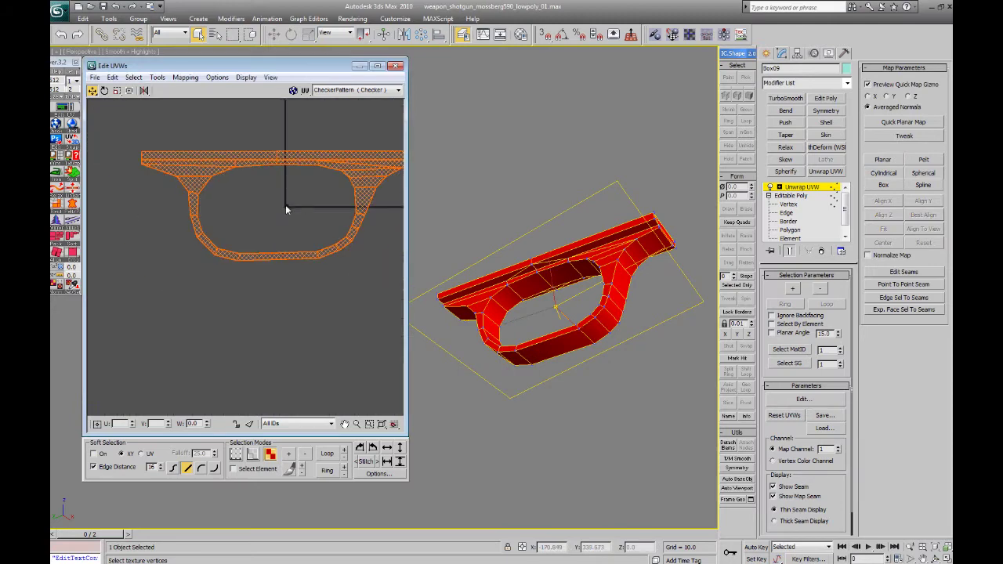
pyautogui.moveTo(334, 186); pyautogui.dragTo(297, 205, button='middle')
pyautogui.moveTo(306, 194); pyautogui.dragTo(307, 309)
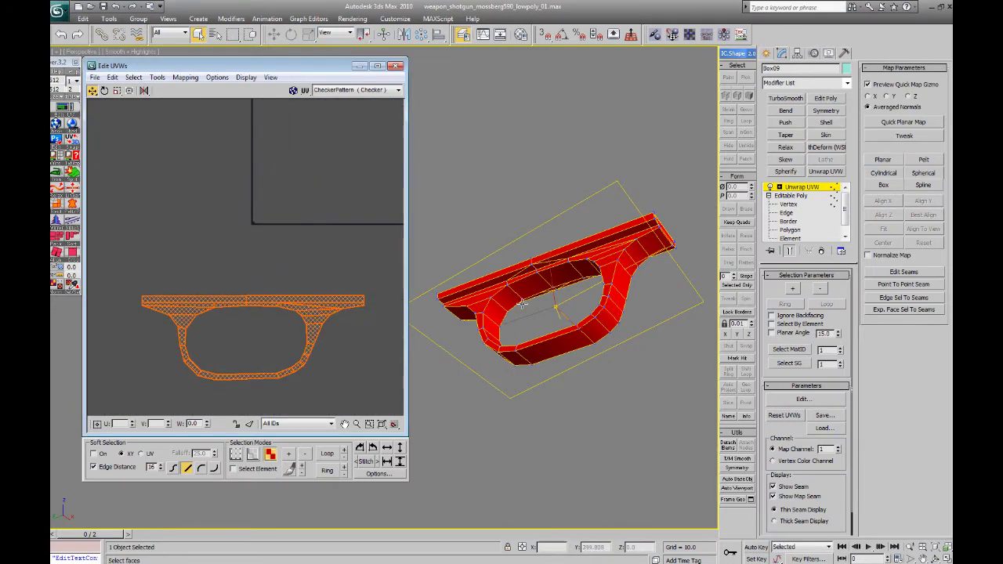
# - Select the side faces of the trigger guard's loop and flared ends on one side, leaving out the top plate's edge
pyautogui.keyDown('alt'); pyautogui.moveTo(523, 310); pyautogui.dragTo(502, 288, button='middle'); pyautogui.keyUp('alt')
pyautogui.scroll(3, 504, 287)
pyautogui.click(512, 269)
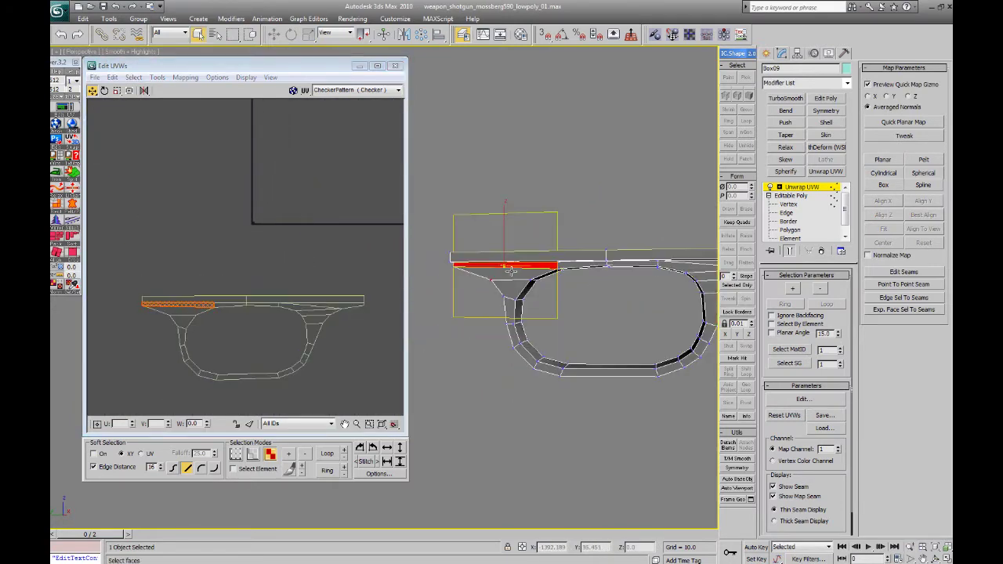
pyautogui.keyDown('ctrl'); pyautogui.click(511, 275); pyautogui.keyUp('ctrl')
pyautogui.keyDown('ctrl'); pyautogui.click(511, 287); pyautogui.keyUp('ctrl')
pyautogui.keyDown('ctrl'); pyautogui.click(510, 310); pyautogui.keyUp('ctrl')
pyautogui.keyDown('ctrl'); pyautogui.click(512, 335); pyautogui.keyUp('ctrl')
pyautogui.keyDown('ctrl'); pyautogui.click(524, 356); pyautogui.keyUp('ctrl')
pyautogui.keyDown('ctrl'); pyautogui.click(542, 368); pyautogui.keyUp('ctrl')
pyautogui.keyDown('ctrl'); pyautogui.click(578, 374); pyautogui.keyUp('ctrl')
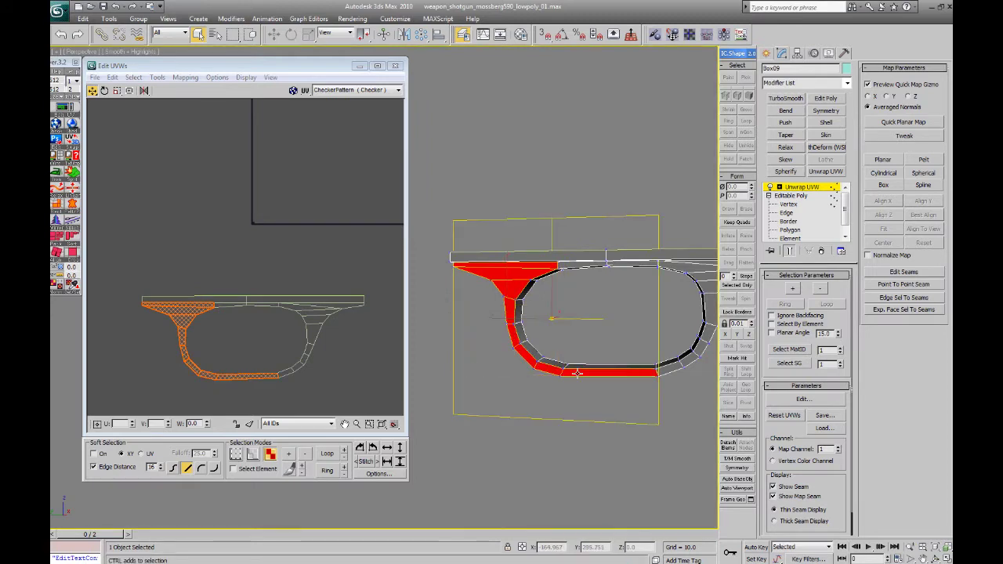
pyautogui.keyDown('ctrl'); pyautogui.click(671, 370); pyautogui.keyUp('ctrl')
pyautogui.keyDown('ctrl'); pyautogui.click(687, 362); pyautogui.keyUp('ctrl')
pyautogui.keyDown('ctrl'); pyautogui.click(702, 349); pyautogui.keyUp('ctrl')
pyautogui.keyDown('ctrl'); pyautogui.click(709, 333); pyautogui.keyUp('ctrl')
pyautogui.keyDown('ctrl'); pyautogui.click(711, 308); pyautogui.keyUp('ctrl')
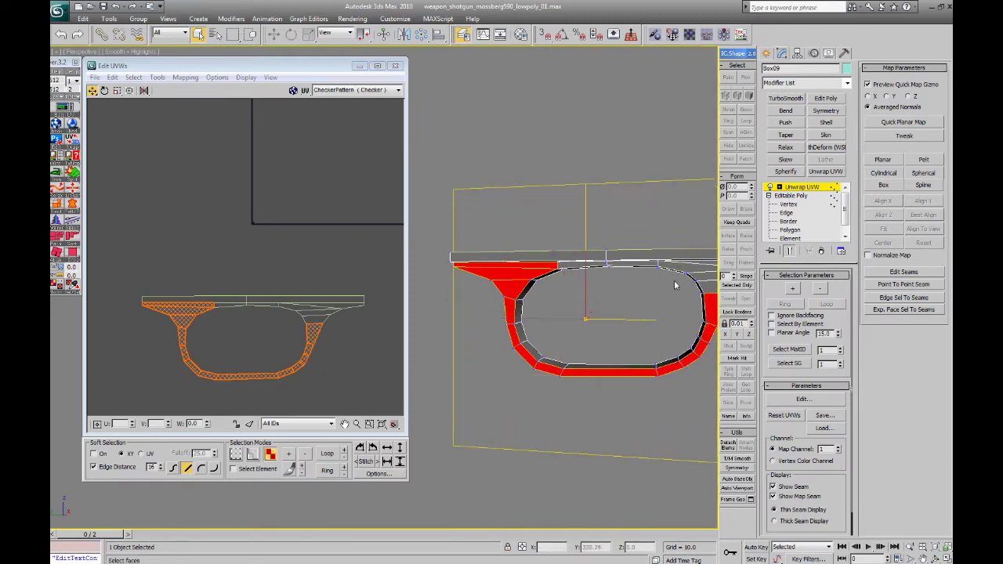
pyautogui.moveTo(689, 272); pyautogui.dragTo(667, 284, button='middle')
pyautogui.keyDown('ctrl'); pyautogui.click(683, 288); pyautogui.keyUp('ctrl')
pyautogui.keyDown('ctrl'); pyautogui.click(660, 284); pyautogui.keyUp('ctrl')
# - Add the matching loop and flared-end faces on the opposite side of the trigger guard to the selection
pyautogui.moveTo(558, 280)
pyautogui.keyDown('alt'); pyautogui.mouseDown(button='middle')
pyautogui.moveTo(533, 277)
pyautogui.moveTo(570, 271)
pyautogui.mouseUp(button='middle'); pyautogui.keyUp('alt')
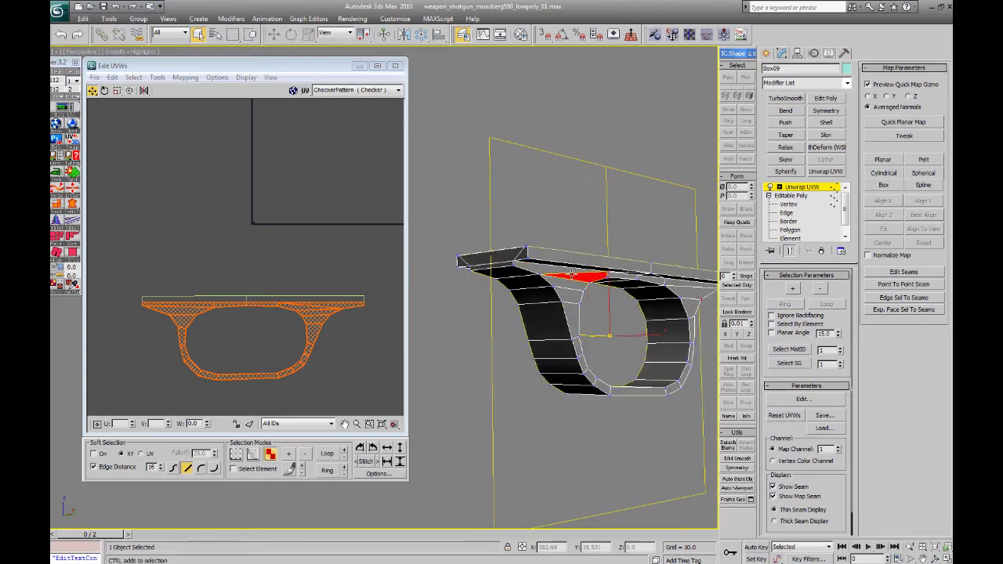
pyautogui.keyDown('ctrl'); pyautogui.click(571, 287); pyautogui.keyUp('ctrl')
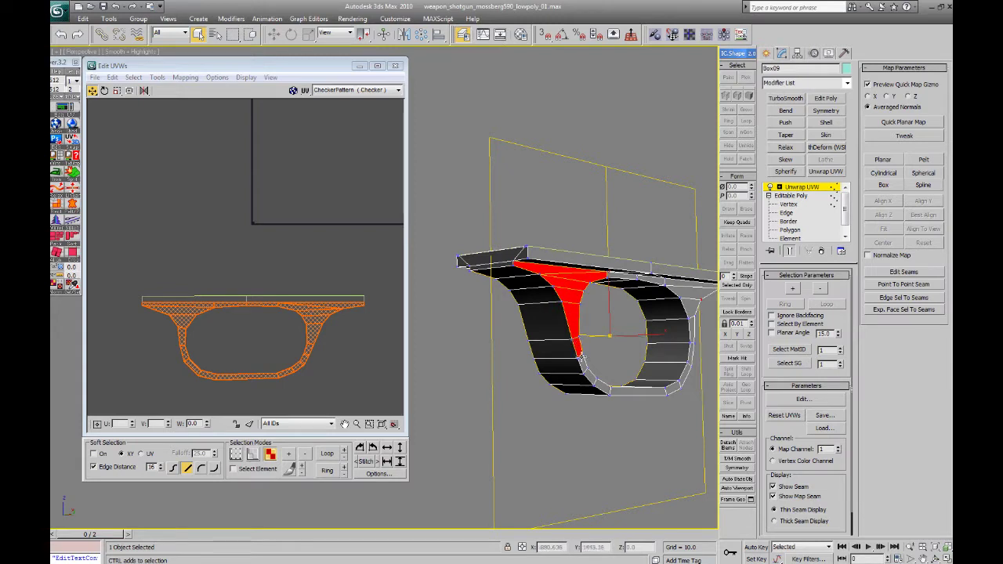
pyautogui.keyDown('ctrl'); pyautogui.click(663, 392); pyautogui.keyUp('ctrl')
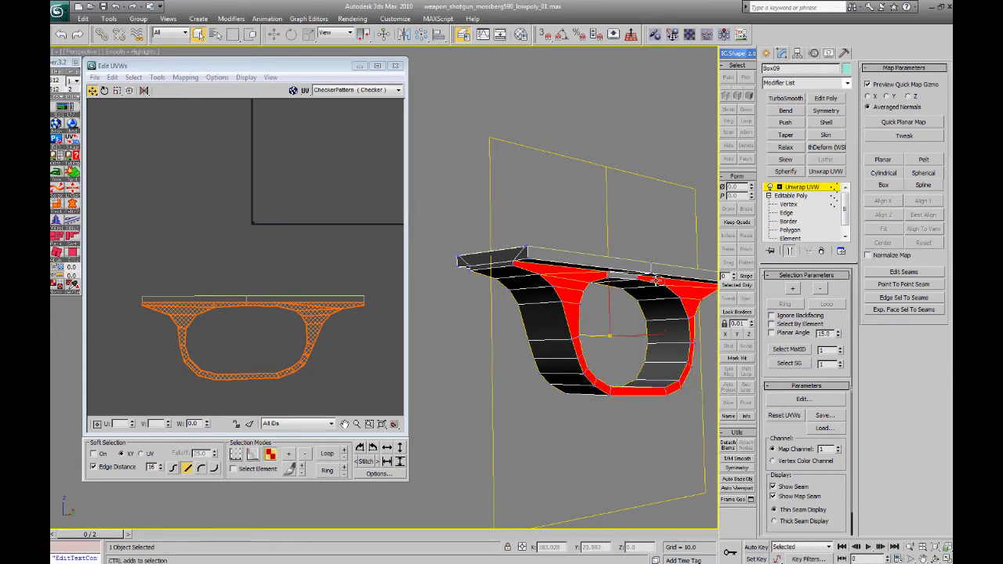
# - Apply planar mapping aligned to X to the selected side faces and move their UV shell left of the UV tile
pyautogui.click(884, 159)
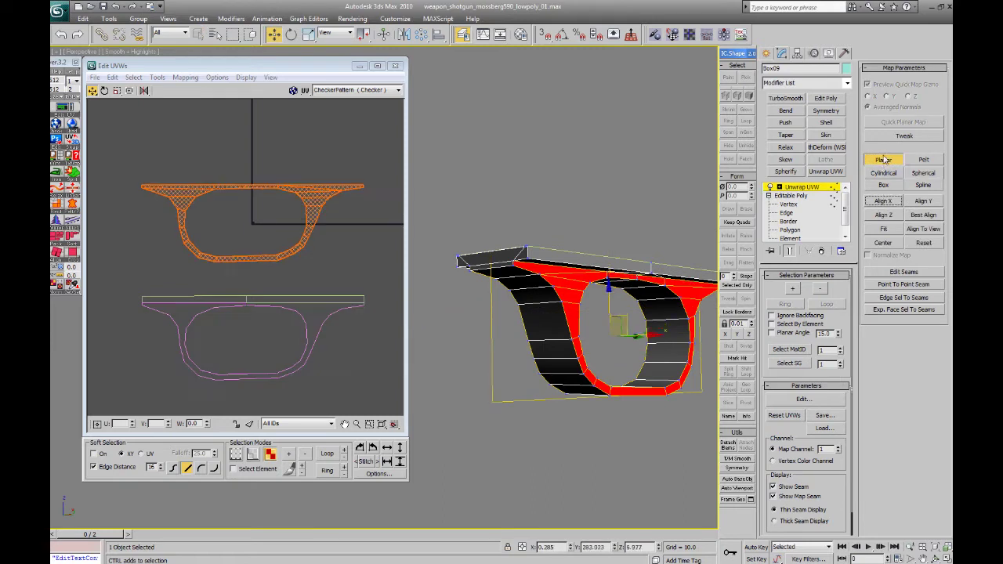
pyautogui.click(885, 159)
pyautogui.scroll(-3, 370, 234)
pyautogui.moveTo(344, 214); pyautogui.dragTo(186, 218)
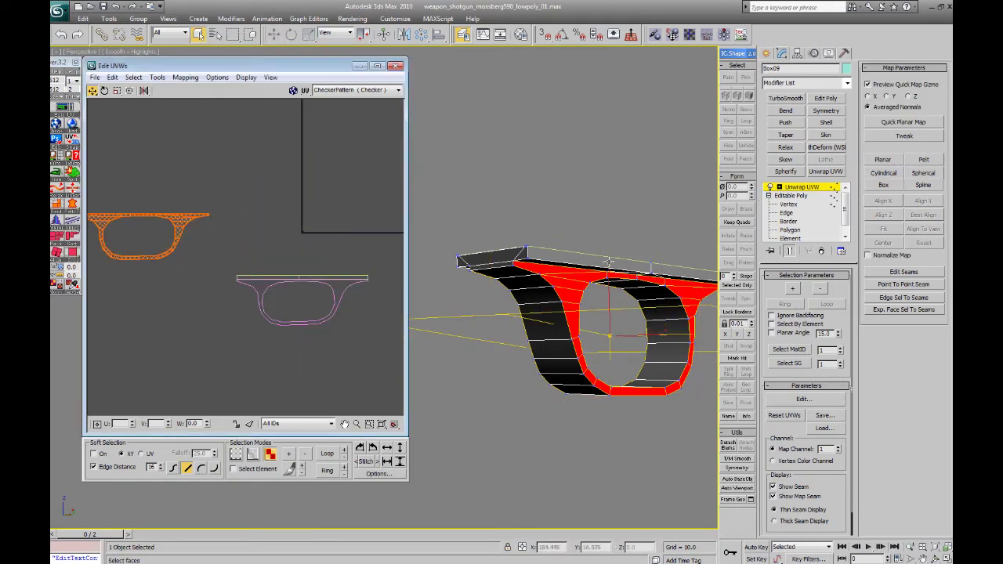
# - Select the long narrow edge faces of the trigger guard's top plate on both sides
pyautogui.keyDown('alt'); pyautogui.moveTo(609, 263); pyautogui.dragTo(589, 265, button='middle'); pyautogui.keyUp('alt')
pyautogui.click(641, 264)
pyautogui.keyDown('ctrl'); pyautogui.click(710, 271); pyautogui.keyUp('ctrl')
pyautogui.keyDown('alt'); pyautogui.moveTo(705, 270); pyautogui.dragTo(589, 267, button='middle'); pyautogui.keyUp('alt')
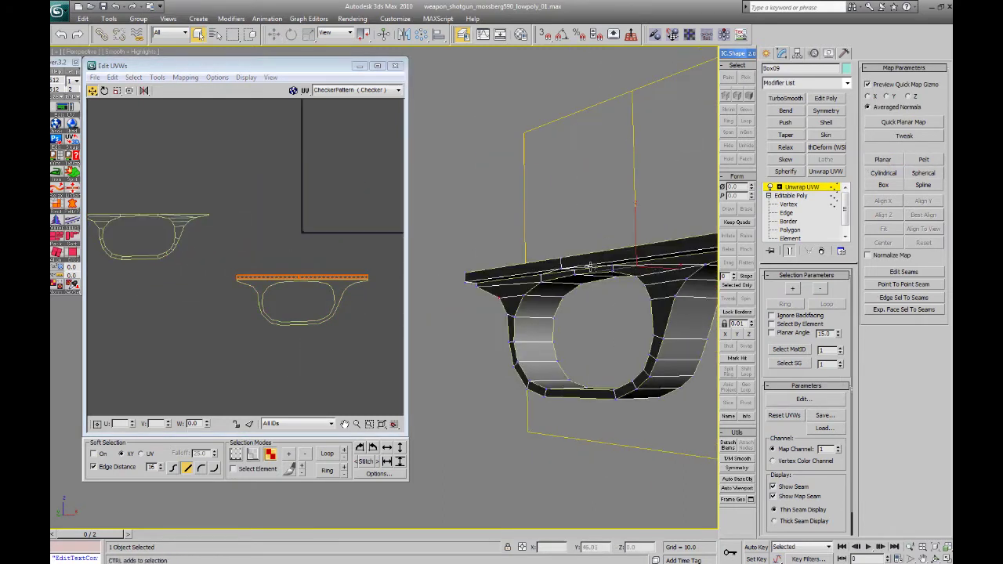
pyautogui.keyDown('ctrl'); pyautogui.click(546, 265); pyautogui.keyUp('ctrl')
pyautogui.keyDown('ctrl'); pyautogui.click(598, 263); pyautogui.keyUp('ctrl')
# - Apply planar mapping to the plate's edge faces and place the resulting strip just above the guard's side shell
pyautogui.click(886, 161)
pyautogui.click(885, 161)
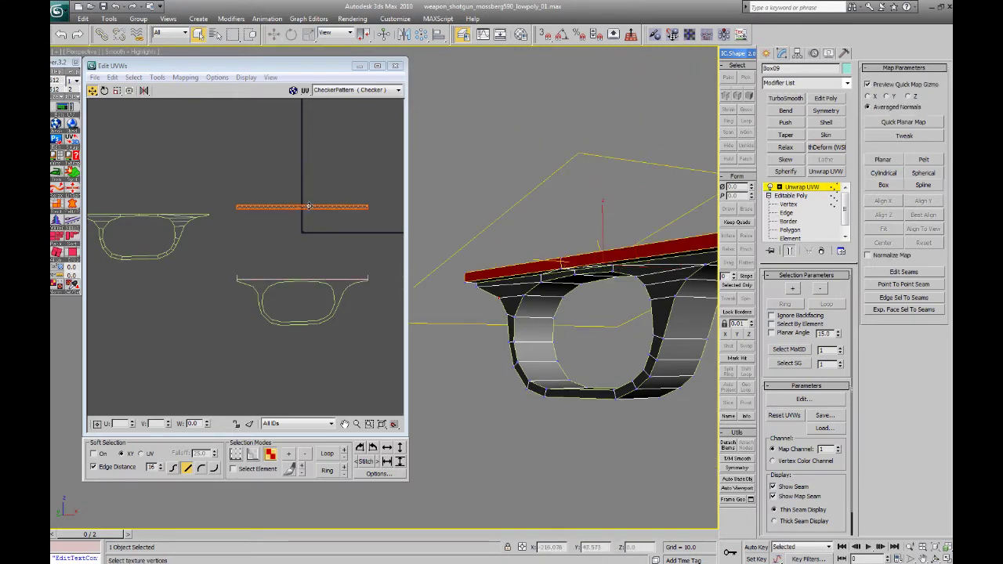
pyautogui.moveTo(309, 206); pyautogui.dragTo(152, 204)
# - Select the complete ring of inner faces around the trigger guard's opening
pyautogui.keyDown('alt'); pyautogui.moveTo(562, 262); pyautogui.dragTo(511, 288, button='middle'); pyautogui.keyUp('alt')
pyautogui.click(501, 297)
pyautogui.keyDown('ctrl'); pyautogui.click(518, 273); pyautogui.keyUp('ctrl')
pyautogui.keyDown('ctrl'); pyautogui.click(530, 264); pyautogui.keyUp('ctrl')
pyautogui.keyDown('ctrl'); pyautogui.click(486, 318); pyautogui.keyUp('ctrl')
pyautogui.keyDown('ctrl'); pyautogui.click(494, 362); pyautogui.keyUp('ctrl')
pyautogui.keyDown('ctrl'); pyautogui.click(493, 342); pyautogui.keyUp('ctrl')
pyautogui.keyDown('alt'); pyautogui.moveTo(497, 343); pyautogui.dragTo(532, 352, button='middle'); pyautogui.keyUp('alt')
pyautogui.keyDown('ctrl'); pyautogui.click(508, 374); pyautogui.keyUp('ctrl')
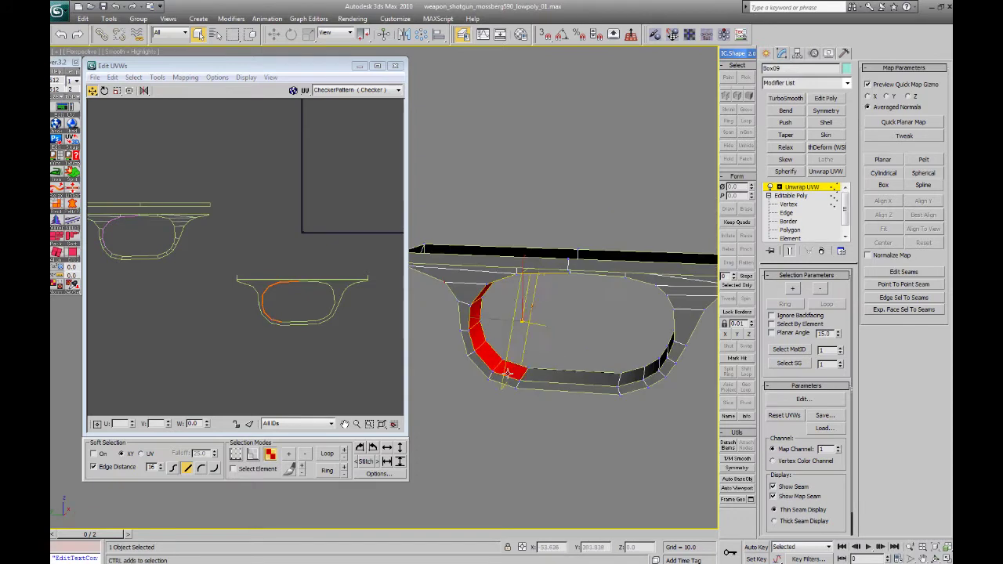
pyautogui.keyDown('ctrl'); pyautogui.click(565, 378); pyautogui.keyUp('ctrl')
pyautogui.keyDown('ctrl'); pyautogui.click(645, 370); pyautogui.keyUp('ctrl')
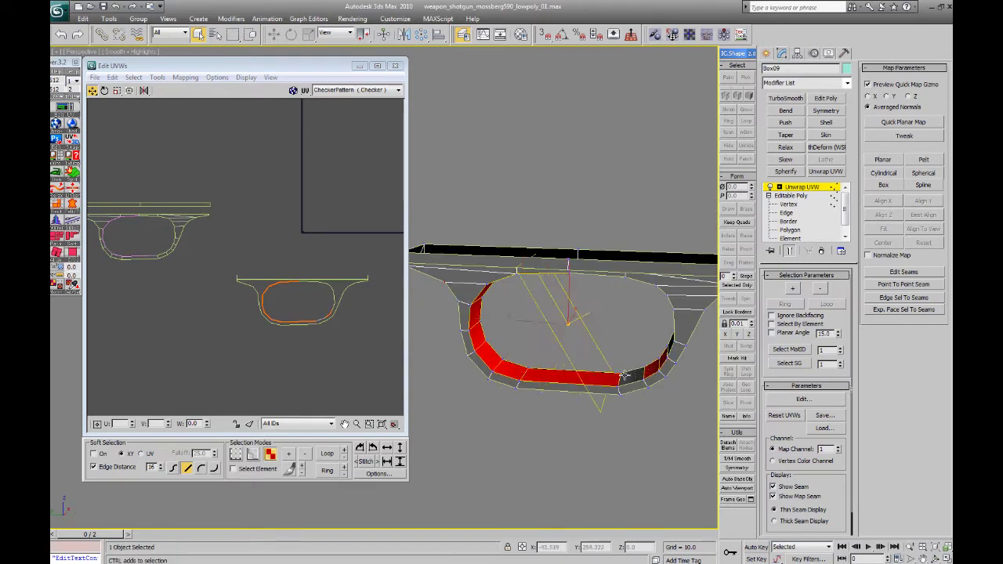
pyautogui.keyDown('alt'); pyautogui.moveTo(659, 364); pyautogui.dragTo(655, 297, button='middle'); pyautogui.keyUp('alt')
pyautogui.keyDown('ctrl'); pyautogui.click(646, 287); pyautogui.keyUp('ctrl')
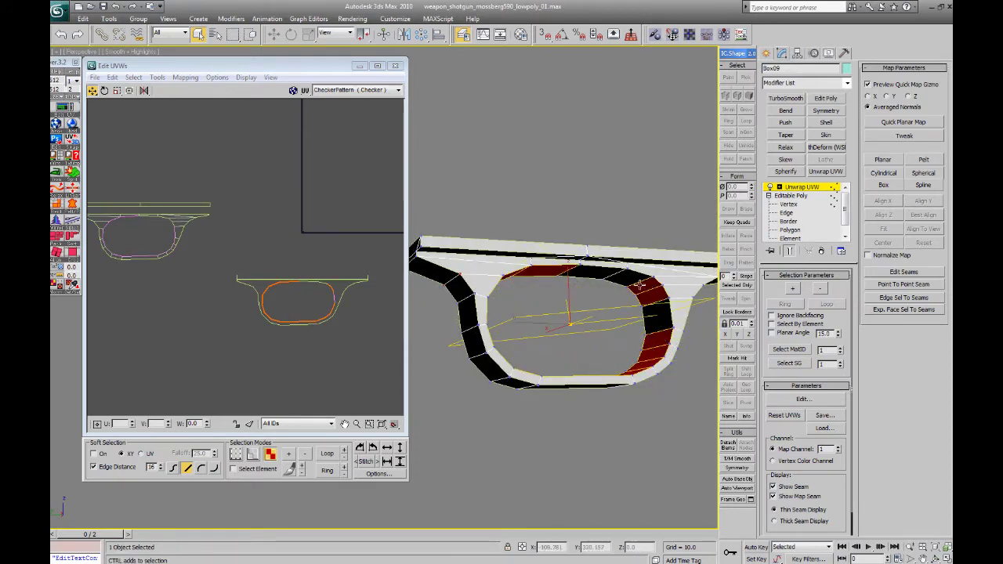
pyautogui.keyDown('ctrl'); pyautogui.click(629, 279); pyautogui.keyUp('ctrl')
pyautogui.keyDown('ctrl'); pyautogui.click(603, 273); pyautogui.keyUp('ctrl')
pyautogui.keyDown('ctrl'); pyautogui.click(658, 316); pyautogui.keyUp('ctrl')
# - Apply cylindrical mapping to the inner ring faces and align the gizmo to the X axis
pyautogui.click(883, 173)
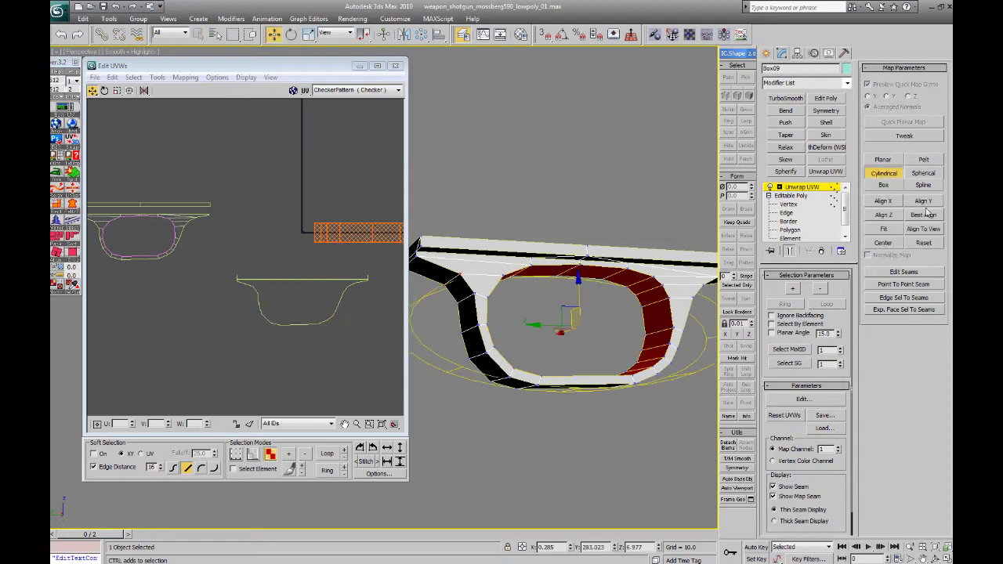
pyautogui.click(921, 202)
pyautogui.click(885, 201)
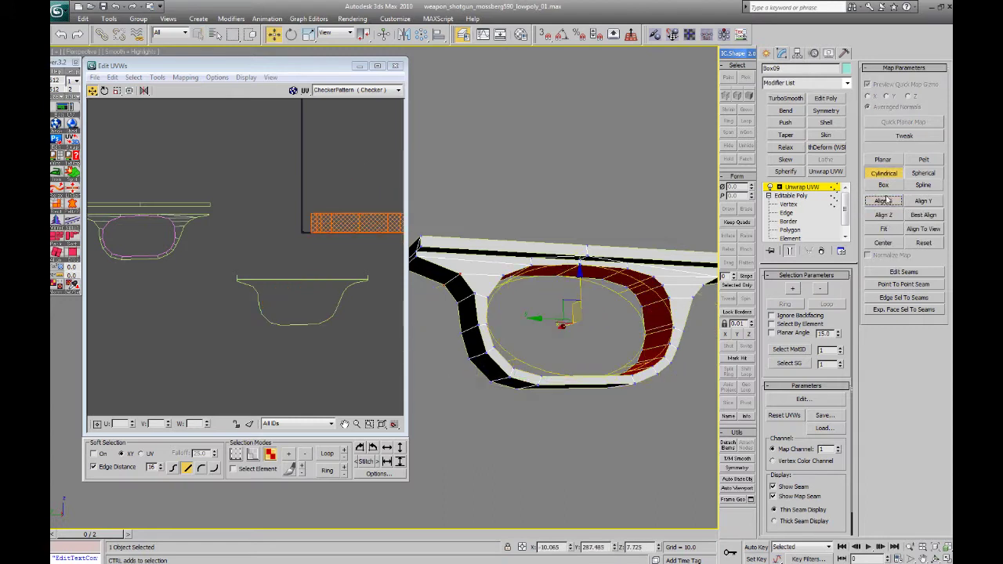
pyautogui.moveTo(309, 237); pyautogui.dragTo(248, 237, button='middle')
pyautogui.scroll(-2, 235, 239)
pyautogui.keyDown('alt'); pyautogui.moveTo(617, 241); pyautogui.dragTo(645, 346, button='middle'); pyautogui.keyUp('alt')
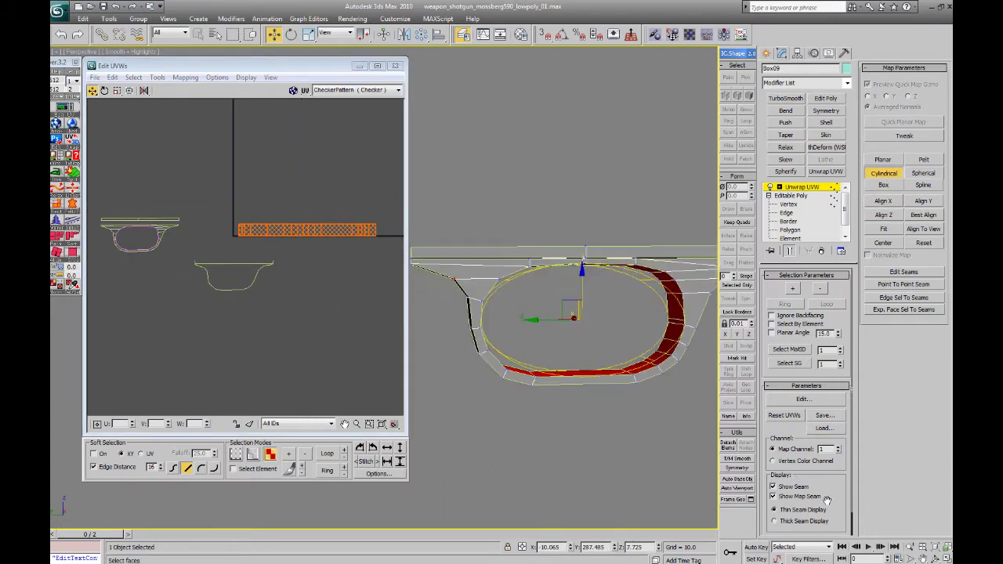
# - Turn on Thick Seam Display and rotate the cylindrical gizmo around the opening to reposition the seam, keeping the mapping
pyautogui.click(816, 520)
pyautogui.keyDown('alt'); pyautogui.moveTo(549, 329); pyautogui.dragTo(637, 292, button='middle'); pyautogui.keyUp('alt')
pyautogui.press('e')
pyautogui.moveTo(547, 302); pyautogui.dragTo(584, 433)
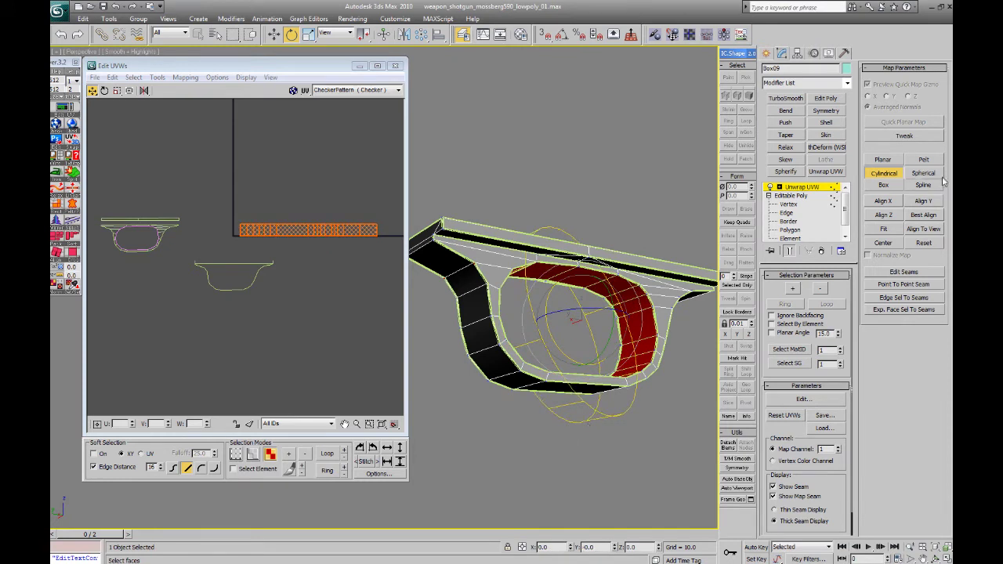
pyautogui.click(887, 175)
# - Move the inner ring's UV strip out of the tile to just above the guard's side shell
pyautogui.scroll(-2, 308, 223)
pyautogui.moveTo(300, 229); pyautogui.dragTo(197, 212)
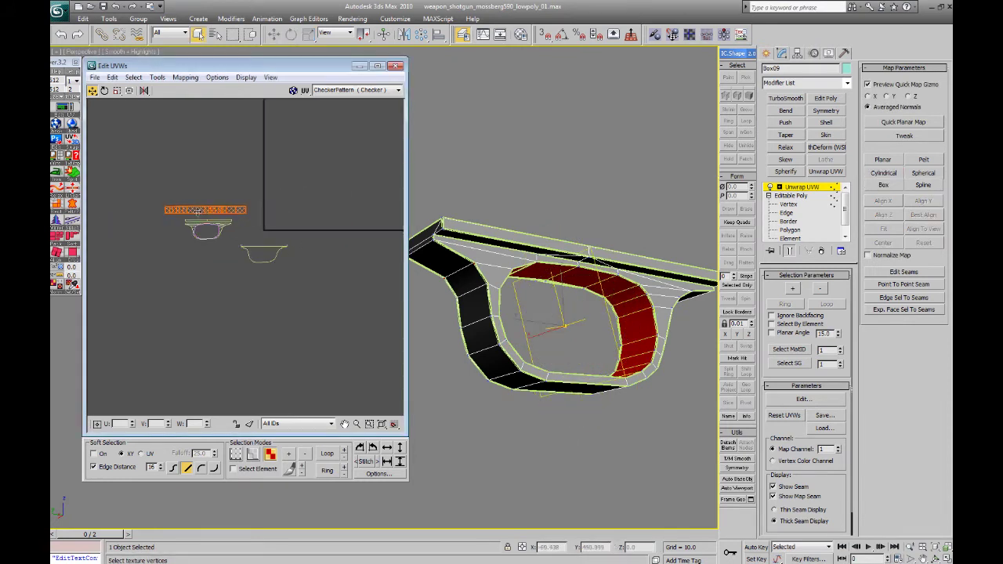
pyautogui.scroll(2, 294, 274)
# - Select the outer faces running beneath the guard from one end of the top plate to the other
pyautogui.click(445, 257)
pyautogui.keyDown('ctrl'); pyautogui.click(473, 304); pyautogui.keyUp('ctrl')
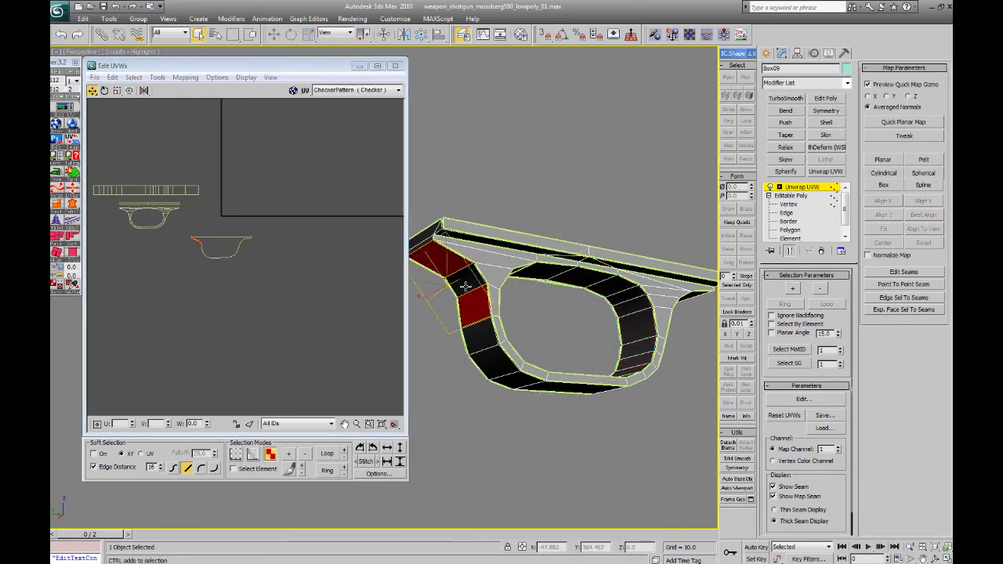
pyautogui.keyDown('ctrl'); pyautogui.click(466, 283); pyautogui.keyUp('ctrl')
pyautogui.keyDown('ctrl'); pyautogui.click(481, 335); pyautogui.keyUp('ctrl')
pyautogui.keyDown('ctrl'); pyautogui.click(493, 362); pyautogui.keyUp('ctrl')
pyautogui.keyDown('ctrl'); pyautogui.click(519, 382); pyautogui.keyUp('ctrl')
pyautogui.keyDown('ctrl'); pyautogui.click(567, 388); pyautogui.keyUp('ctrl')
pyautogui.keyDown('alt'); pyautogui.moveTo(630, 357); pyautogui.dragTo(563, 337, button='middle'); pyautogui.keyUp('alt')
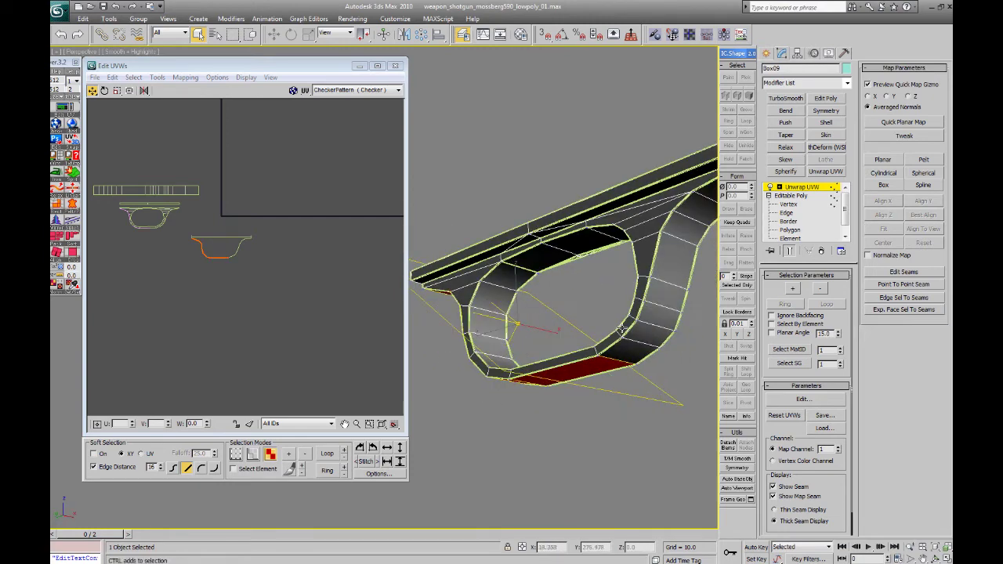
pyautogui.keyDown('ctrl'); pyautogui.click(626, 352); pyautogui.keyUp('ctrl')
pyautogui.keyDown('ctrl'); pyautogui.click(645, 335); pyautogui.keyUp('ctrl')
pyautogui.keyDown('ctrl'); pyautogui.click(657, 313); pyautogui.keyUp('ctrl')
pyautogui.keyDown('ctrl'); pyautogui.click(664, 290); pyautogui.keyUp('ctrl')
pyautogui.keyDown('ctrl'); pyautogui.click(674, 262); pyautogui.keyUp('ctrl')
pyautogui.keyDown('ctrl'); pyautogui.click(687, 222); pyautogui.keyUp('ctrl')
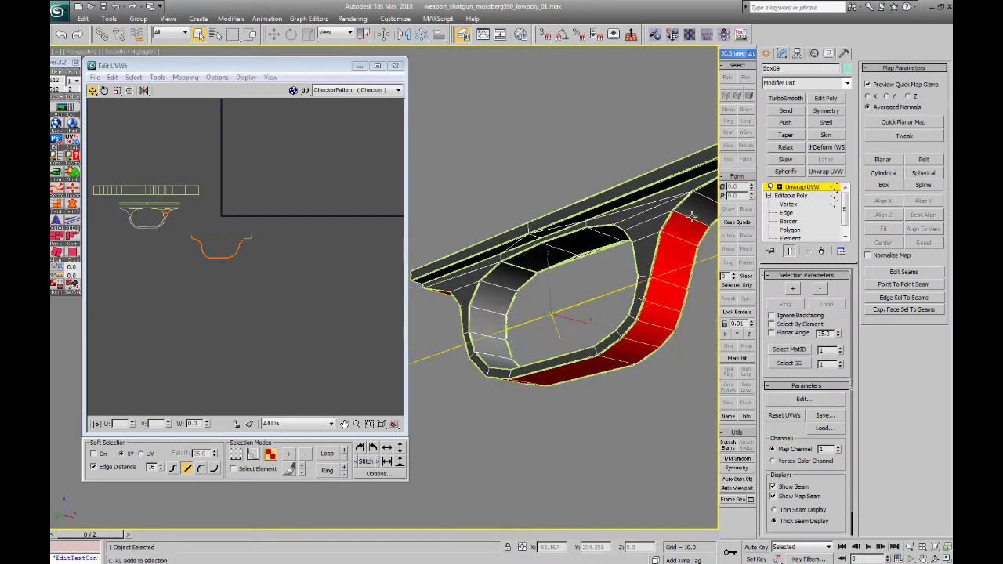
pyautogui.keyDown('ctrl'); pyautogui.click(693, 215); pyautogui.keyUp('ctrl')
pyautogui.moveTo(696, 212); pyautogui.dragTo(465, 282, button='middle')
# - Apply cylindrical mapping to the outer underside faces and settle the gizmo on the X-axis alignment
pyautogui.click(884, 173)
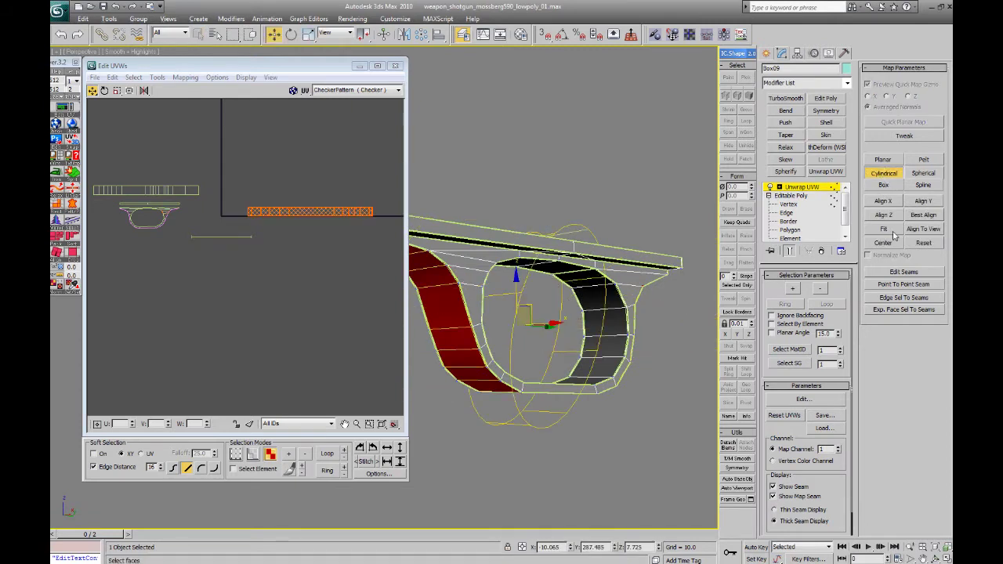
pyautogui.click(914, 203)
pyautogui.click(883, 201)
pyautogui.click(883, 215)
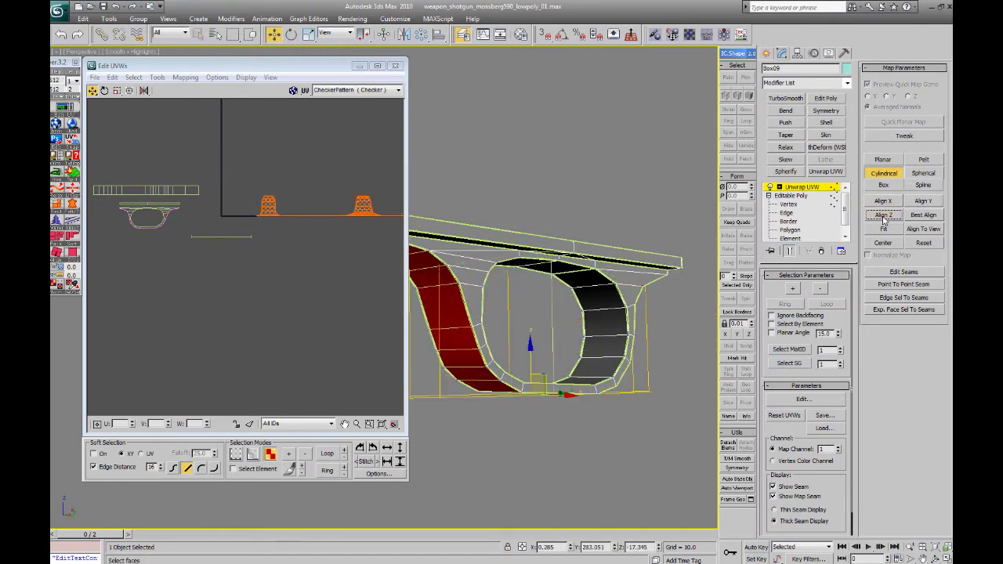
pyautogui.click(883, 202)
# - Rotate the cylindrical gizmo until the outer faces unwrap into one continuous strip, and finish the mapping
pyautogui.moveTo(472, 312); pyautogui.dragTo(492, 308, button='middle')
pyautogui.press('e')
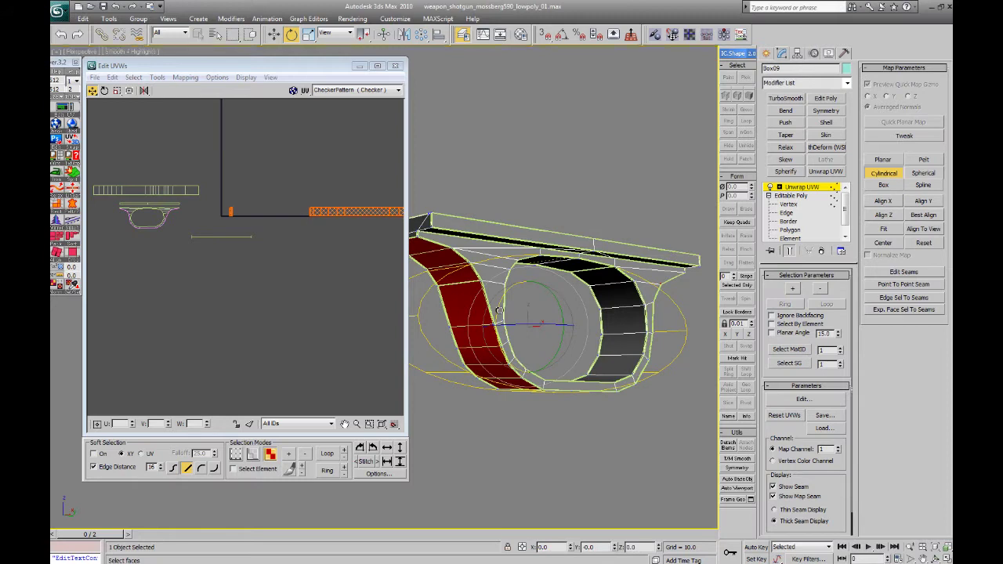
pyautogui.moveTo(500, 311); pyautogui.dragTo(536, 248)
pyautogui.click(887, 173)
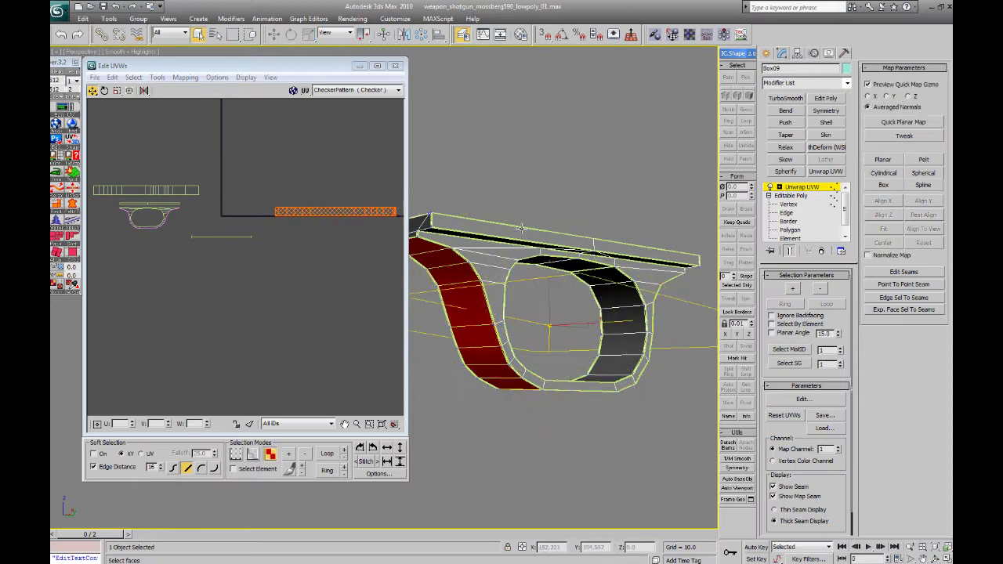
# - Move the outer faces' UV strip out of the tile to just below the guard's side shell
pyautogui.moveTo(335, 212); pyautogui.dragTo(365, 212, button='middle')
pyautogui.moveTo(365, 212); pyautogui.dragTo(147, 242)
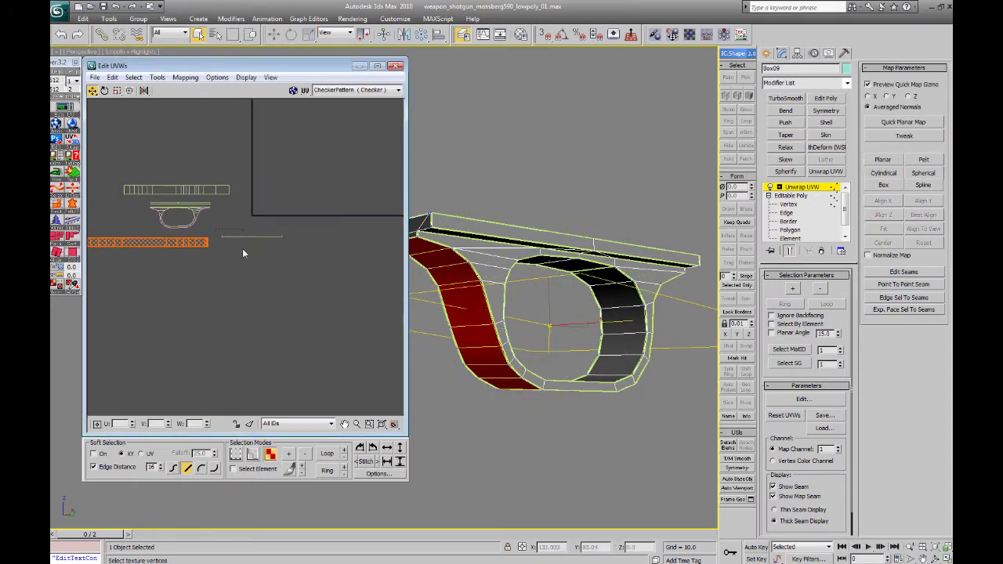
# - Select the top plate's flat faces near one end from the remaining collapsed UV line, leaving out the end face
pyautogui.moveTo(242, 248); pyautogui.dragTo(307, 257)
pyautogui.keyDown('alt'); pyautogui.moveTo(501, 270); pyautogui.dragTo(547, 257, button='middle'); pyautogui.keyUp('alt')
pyautogui.keyDown('alt'); pyautogui.click(463, 201); pyautogui.keyUp('alt')
pyautogui.keyDown('alt'); pyautogui.moveTo(467, 205); pyautogui.dragTo(533, 207, button='middle'); pyautogui.keyUp('alt')
pyautogui.keyDown('ctrl'); pyautogui.click(455, 190); pyautogui.keyUp('ctrl')
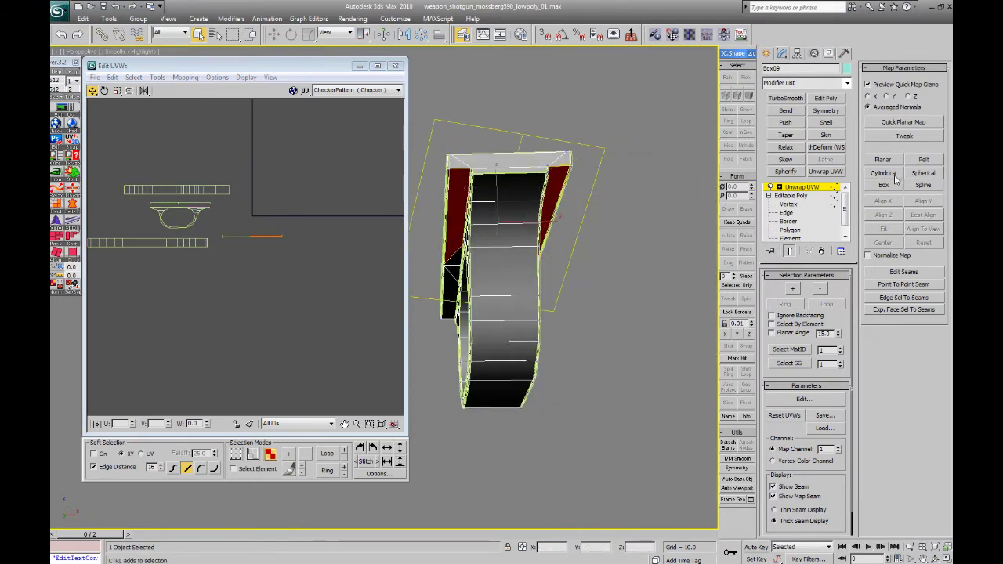
# - Extend the selection to the rest of the top plate's flat upper and lower faces and apply planar mapping to them
pyautogui.click(883, 160)
pyautogui.click(882, 164)
pyautogui.keyDown('alt'); pyautogui.moveTo(643, 235); pyautogui.dragTo(494, 254, button='middle'); pyautogui.keyUp('alt')
pyautogui.keyDown('ctrl'); pyautogui.click(613, 244); pyautogui.keyUp('ctrl')
pyautogui.keyDown('ctrl'); pyautogui.click(494, 254); pyautogui.keyUp('ctrl')
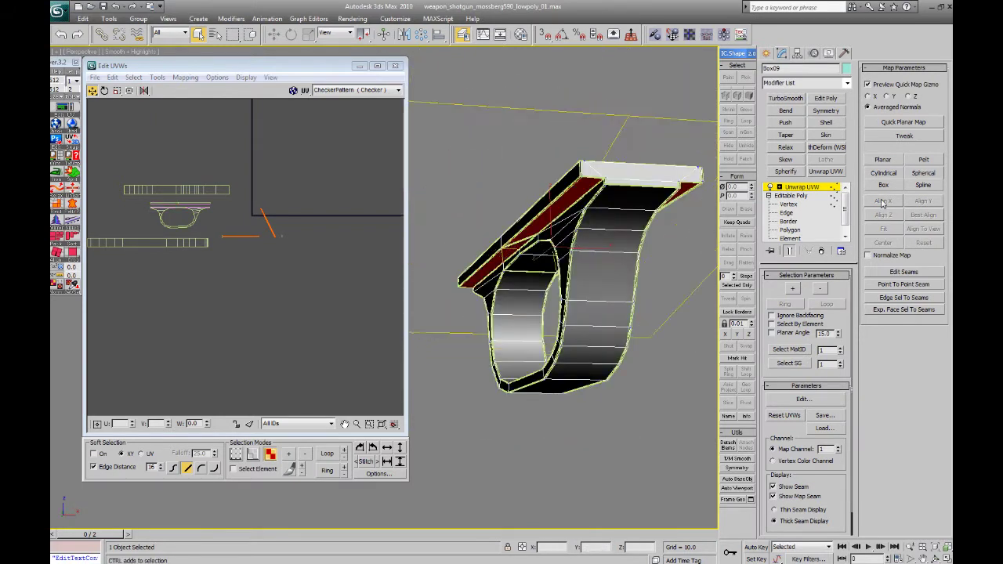
pyautogui.click(901, 174)
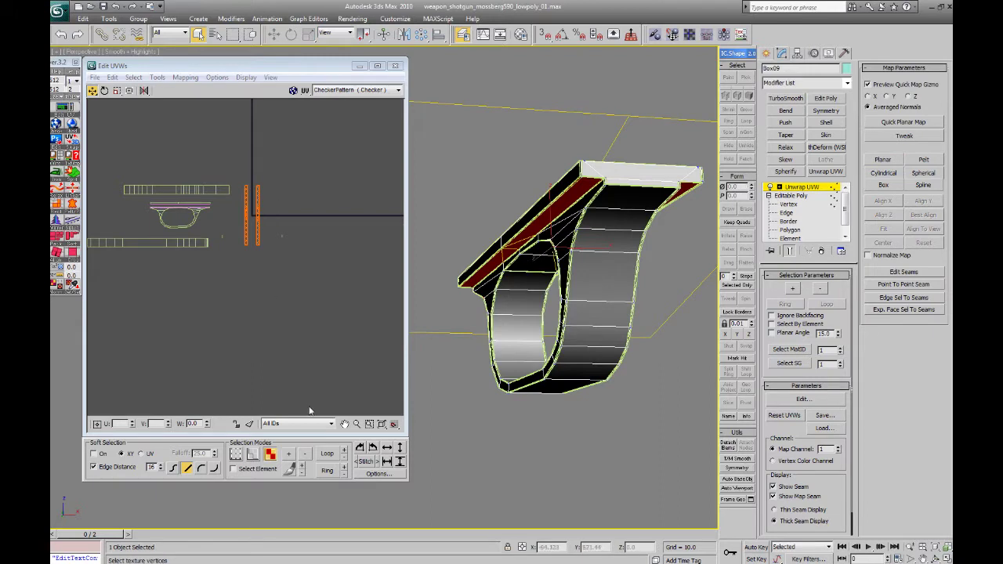
# - Rotate the plate's two UV strips 90 degrees to lie horizontally and stack them above the inner ring's strip
pyautogui.click(375, 450)
pyautogui.scroll(2, 251, 226)
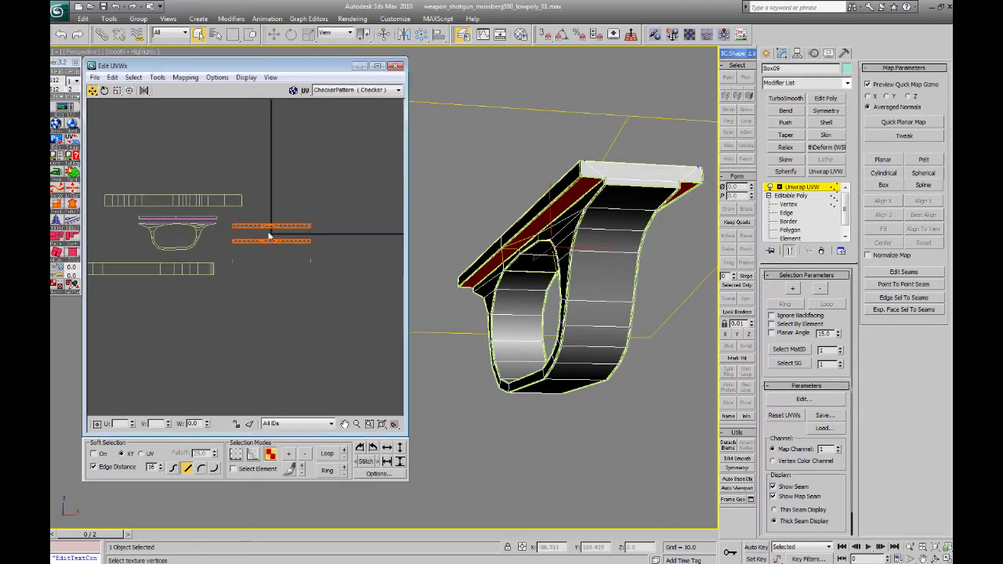
pyautogui.moveTo(269, 229)
pyautogui.mouseDown()
pyautogui.moveTo(212, 159)
pyautogui.moveTo(144, 167)
pyautogui.moveTo(175, 176)
pyautogui.mouseUp()
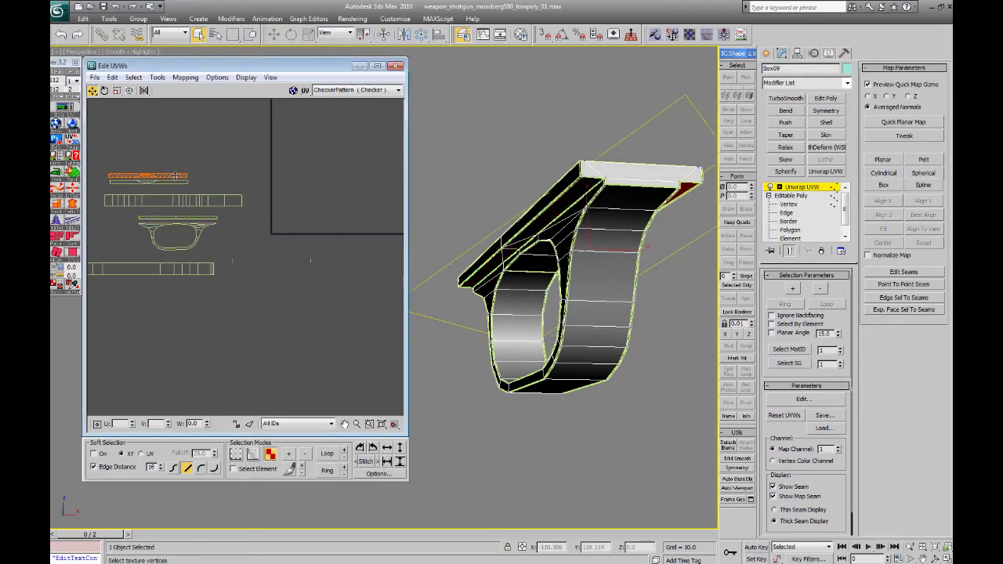
# - Select the two end faces of the top plate and apply planar mapping to them
pyautogui.click(283, 180)
pyautogui.moveTo(232, 250); pyautogui.dragTo(356, 285)
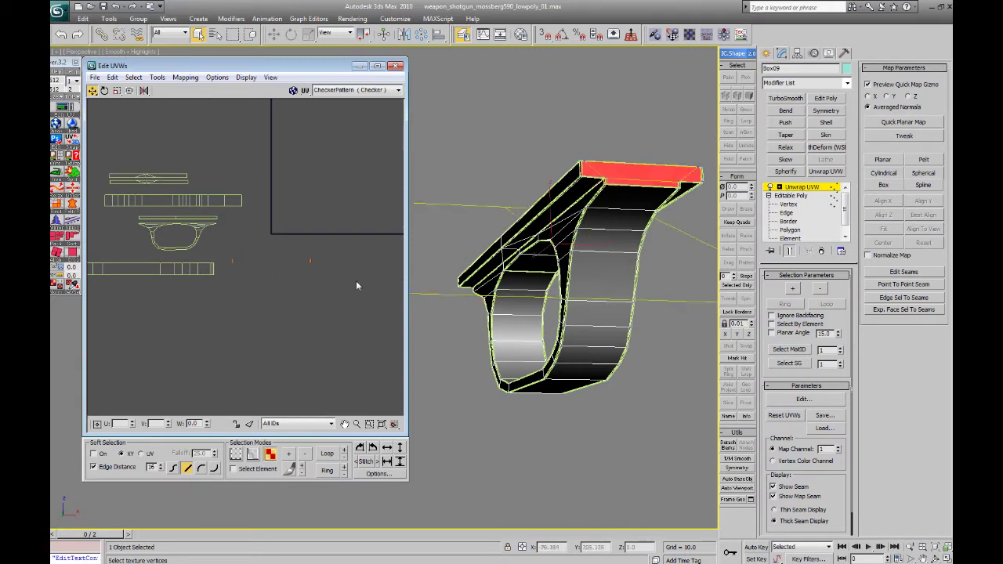
pyautogui.click(886, 159)
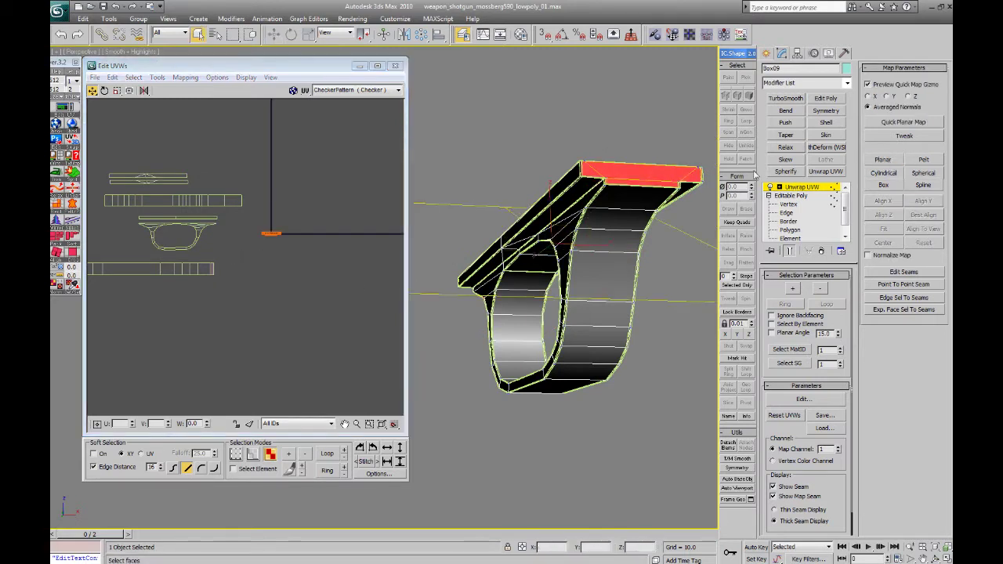
pyautogui.click(883, 160)
pyautogui.click(891, 163)
# - Place the end-face shell beside the guard's side shell, shift the outer strip beneath the other shells, and clear the selection
pyautogui.moveTo(132, 229); pyautogui.dragTo(203, 234, button='middle')
pyautogui.moveTo(147, 272); pyautogui.dragTo(316, 275)
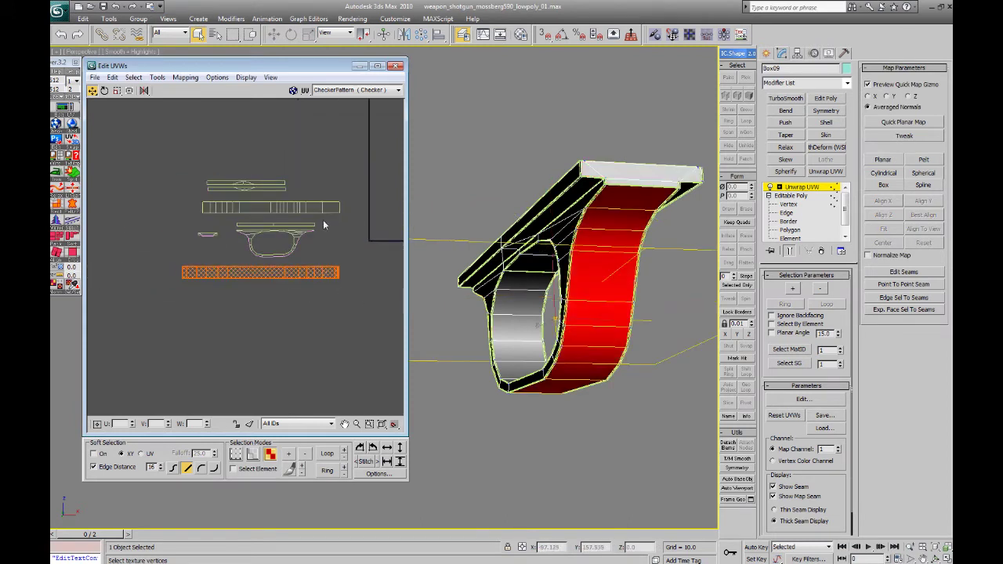
pyautogui.moveTo(332, 222); pyautogui.dragTo(296, 224, button='middle')
pyautogui.scroll(2, 296, 225)
pyautogui.click(340, 261)
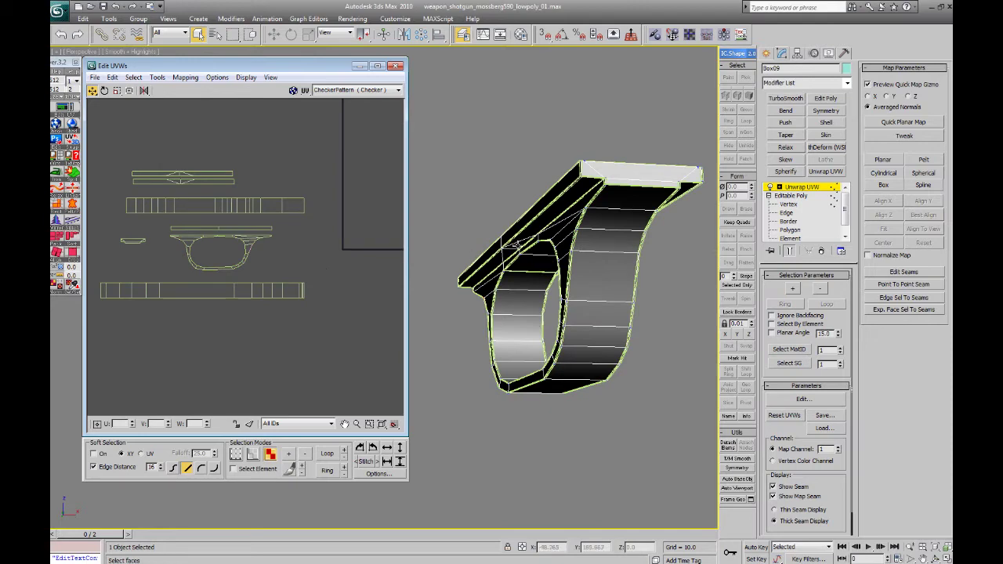
# - Assign the checker material to the trigger guard in the viewport and set the seam display to thin
pyautogui.moveTo(517, 245); pyautogui.dragTo(521, 245, button='middle')
pyautogui.press('m')
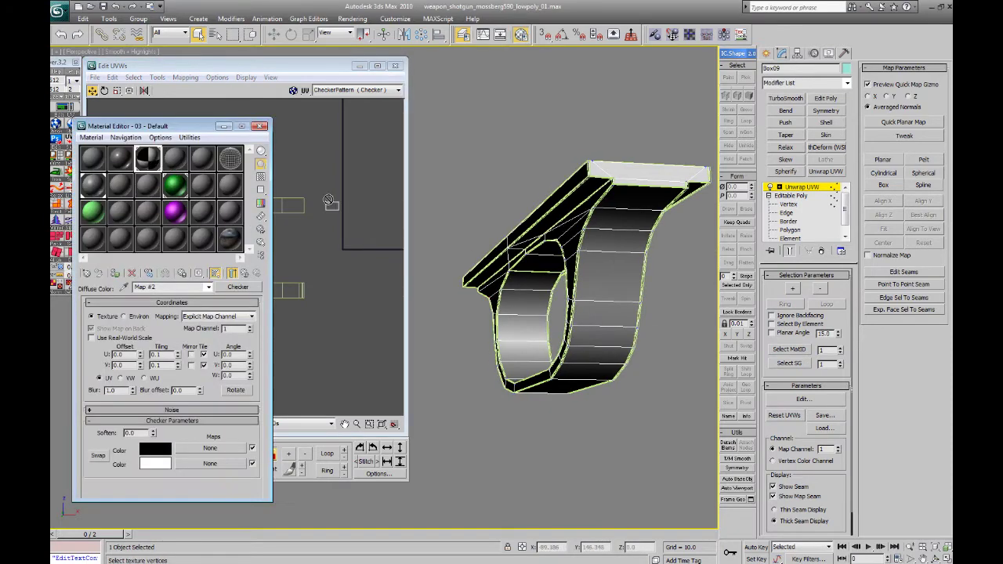
pyautogui.moveTo(329, 200); pyautogui.dragTo(547, 205)
pyautogui.press('m')
pyautogui.keyDown('alt'); pyautogui.moveTo(549, 216); pyautogui.dragTo(510, 216, button='middle'); pyautogui.keyUp('alt')
pyautogui.click(805, 510)
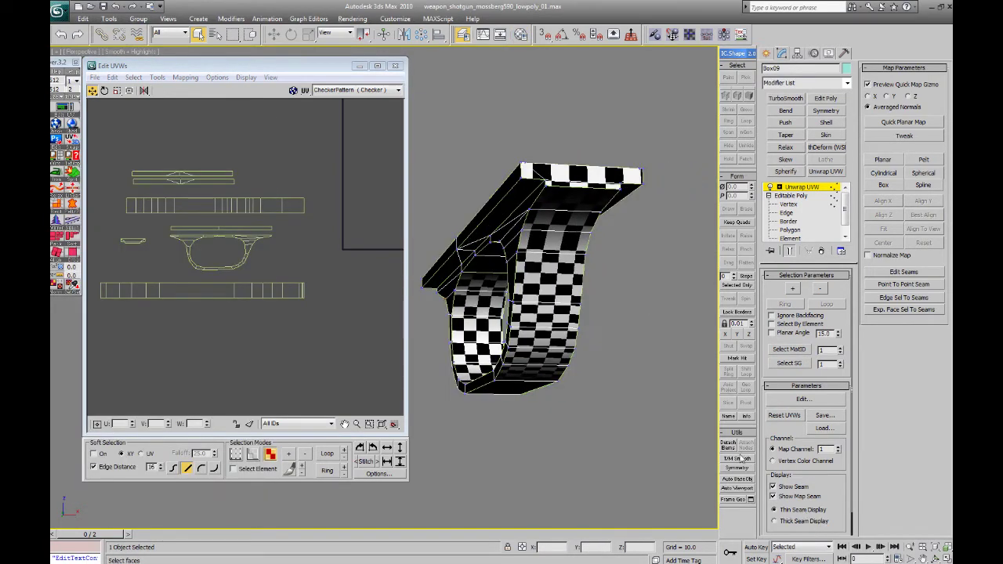
pyautogui.keyDown('alt'); pyautogui.moveTo(557, 272); pyautogui.dragTo(593, 209, button='middle'); pyautogui.keyUp('alt')
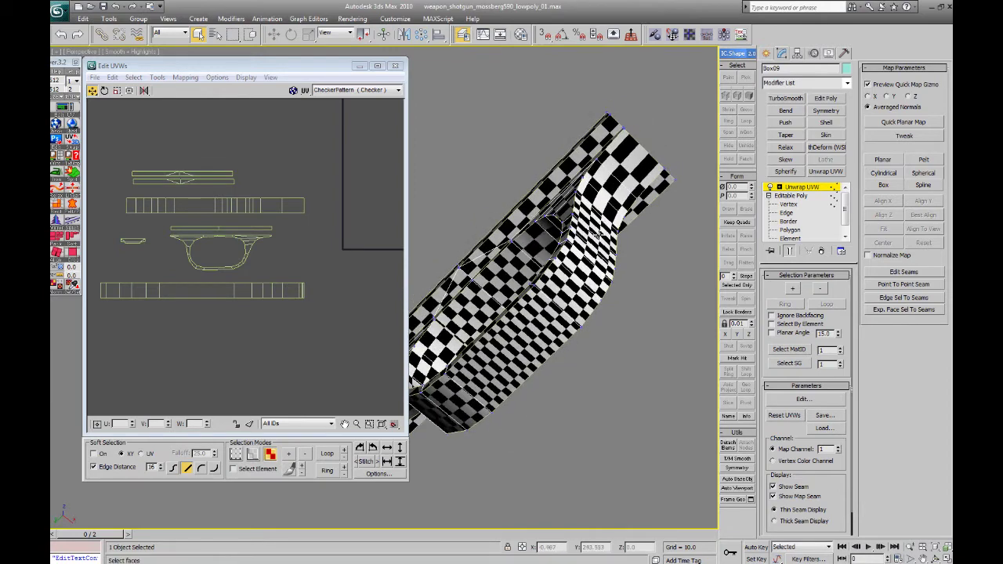
# - Select the outer ring strip's UV shell, try an automatic relax on it, and clear the selection
pyautogui.scroll(-2, 338, 280)
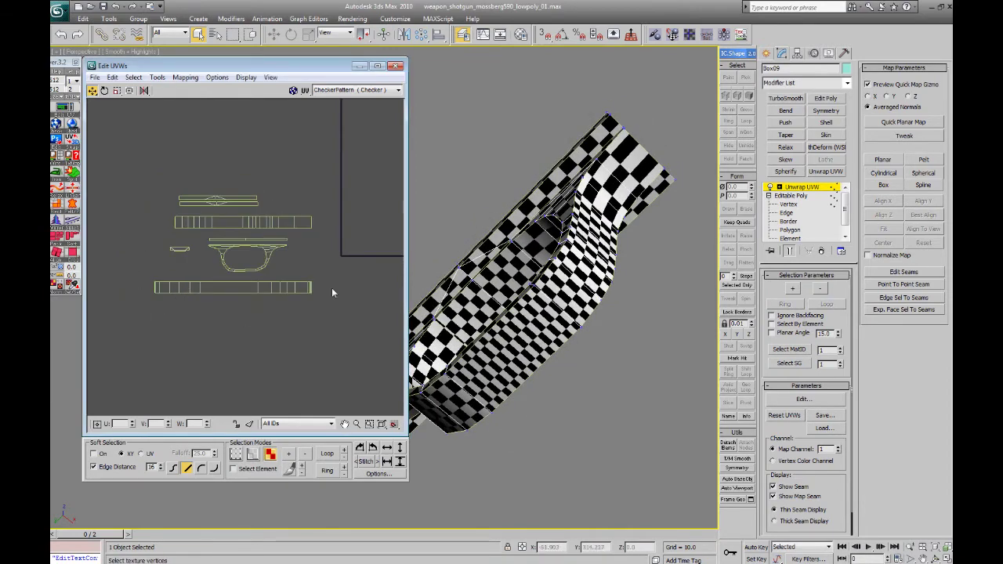
pyautogui.scroll(8, 331, 293)
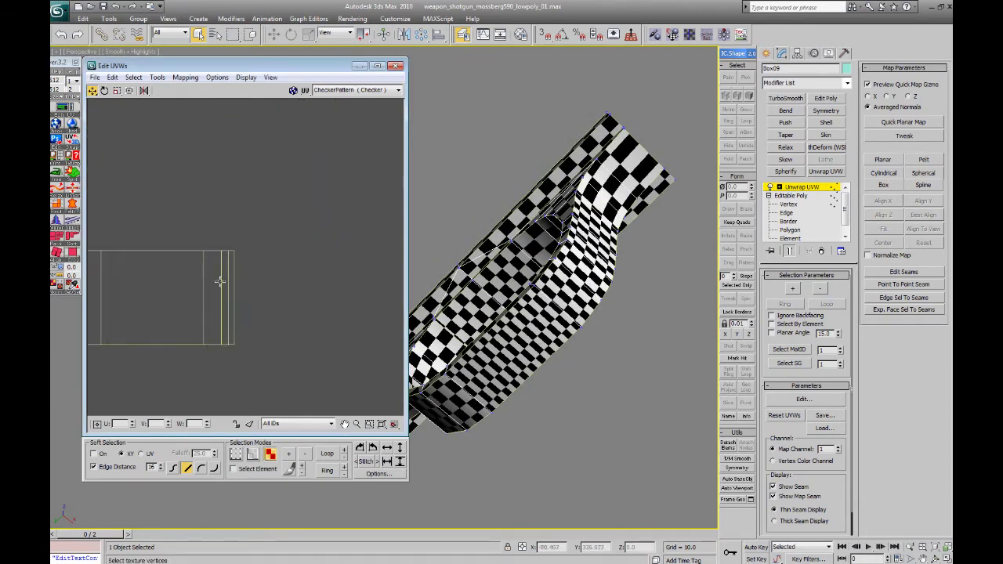
pyautogui.scroll(-7, 220, 281)
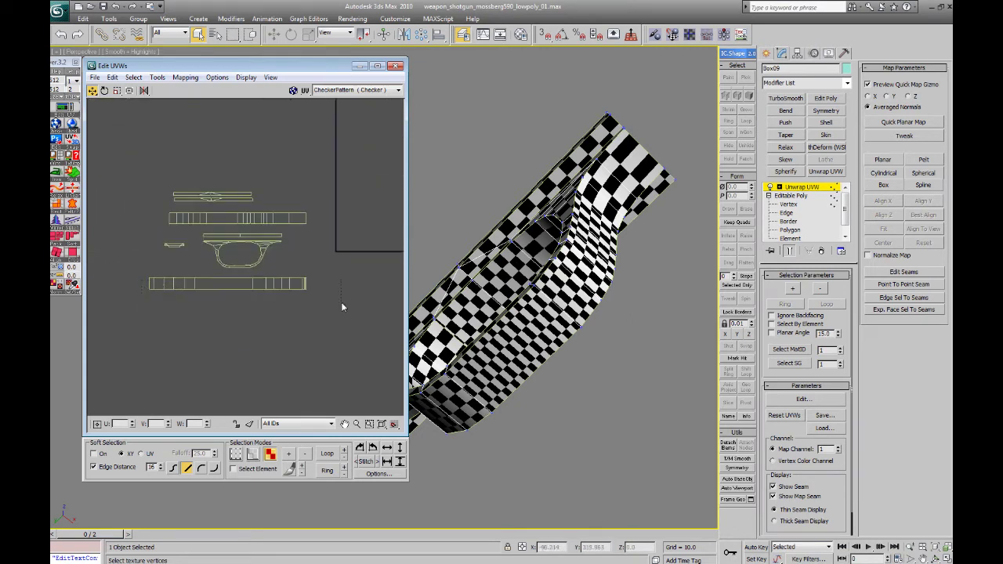
pyautogui.moveTo(342, 304); pyautogui.dragTo(344, 305)
pyautogui.moveTo(317, 231); pyautogui.dragTo(286, 262, button='middle')
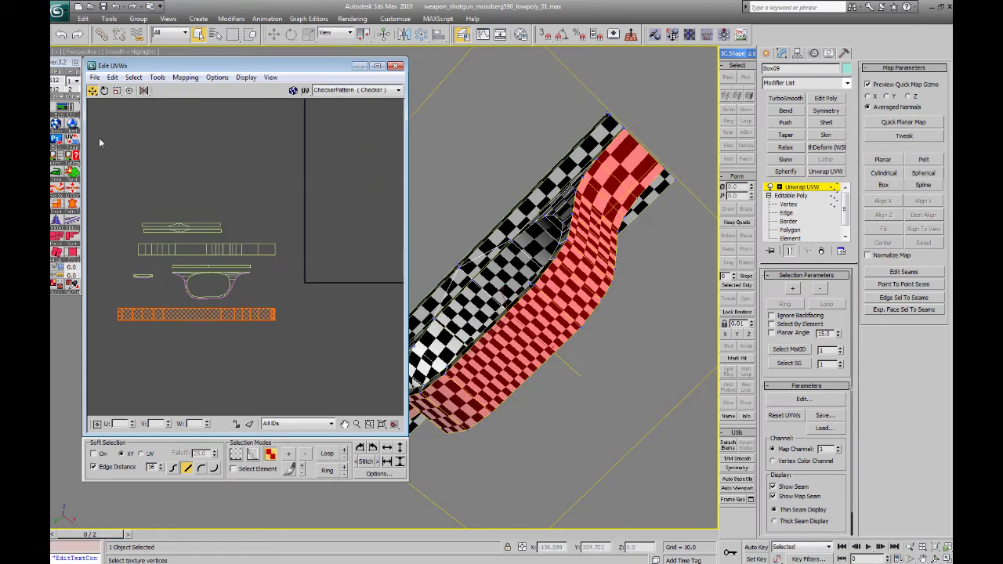
pyautogui.click(59, 206)
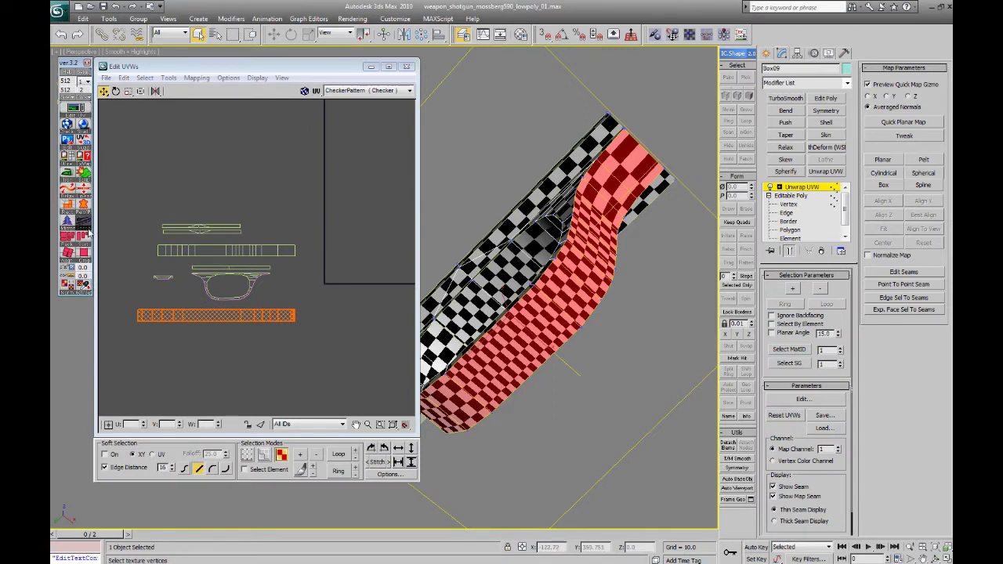
pyautogui.moveTo(212, 251); pyautogui.dragTo(229, 218, button='middle')
pyautogui.scroll(3, 231, 216)
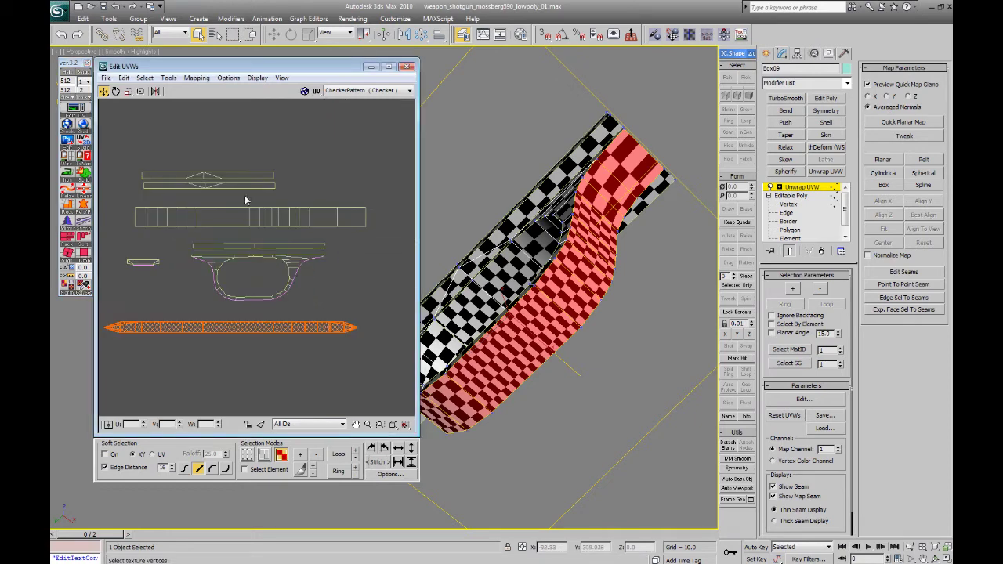
pyautogui.click(363, 257)
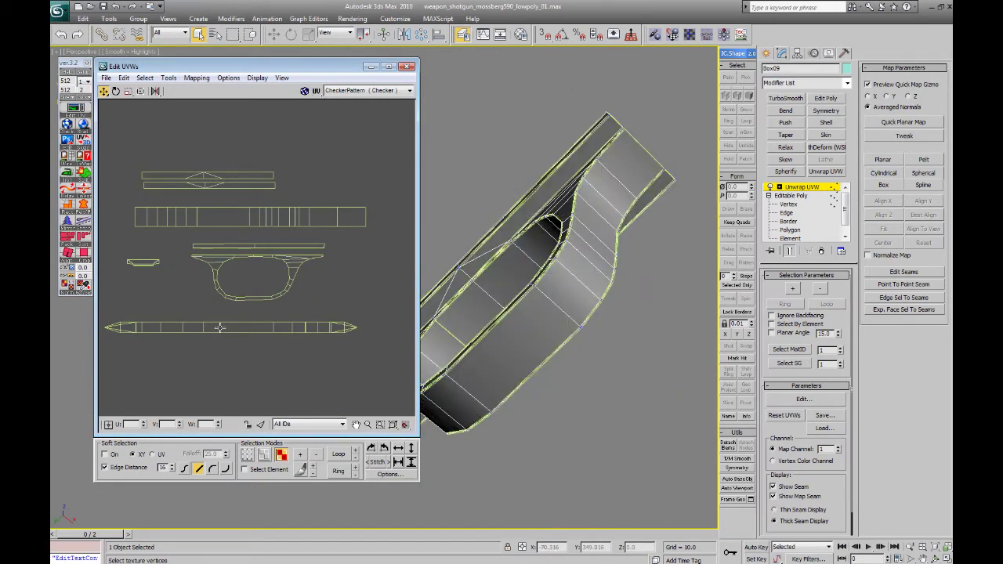
# - Reselect the outer ring strip's faces and apply cylindrical mapping aligned to the X axis
pyautogui.click(220, 327)
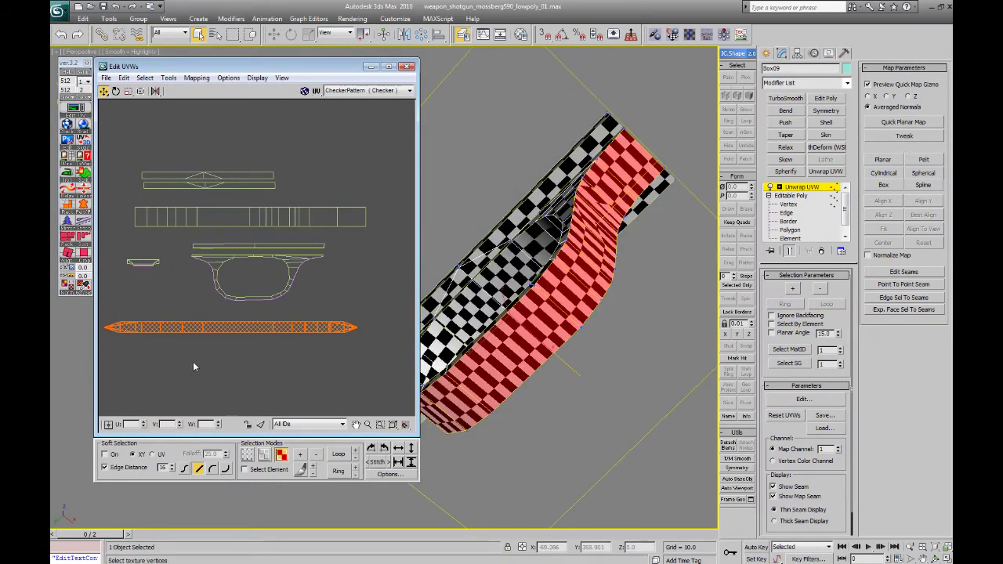
pyautogui.click(151, 338)
pyautogui.moveTo(407, 343); pyautogui.dragTo(408, 344)
pyautogui.keyDown('alt'); pyautogui.moveTo(486, 298); pyautogui.dragTo(703, 272, button='middle'); pyautogui.keyUp('alt')
pyautogui.scroll(-4, 565, 268)
pyautogui.scroll(5, 703, 272)
pyautogui.click(885, 172)
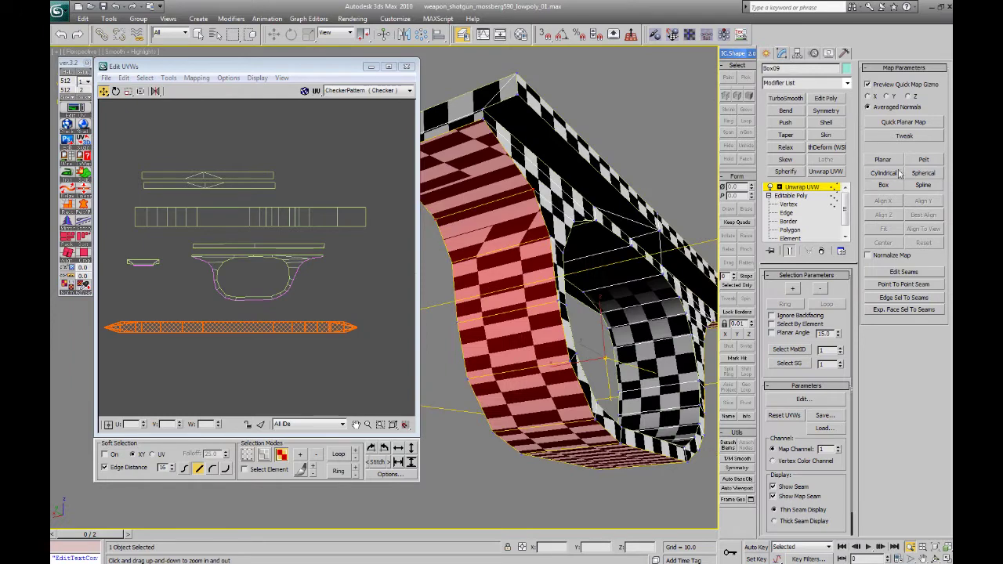
pyautogui.click(883, 201)
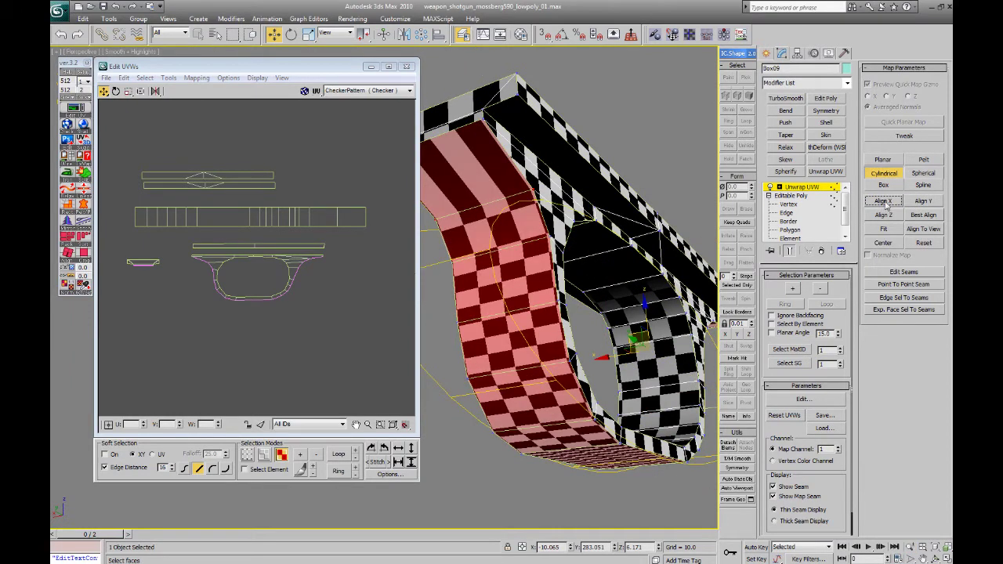
pyautogui.moveTo(324, 233); pyautogui.dragTo(308, 222, button='middle')
pyautogui.scroll(-4, 307, 222)
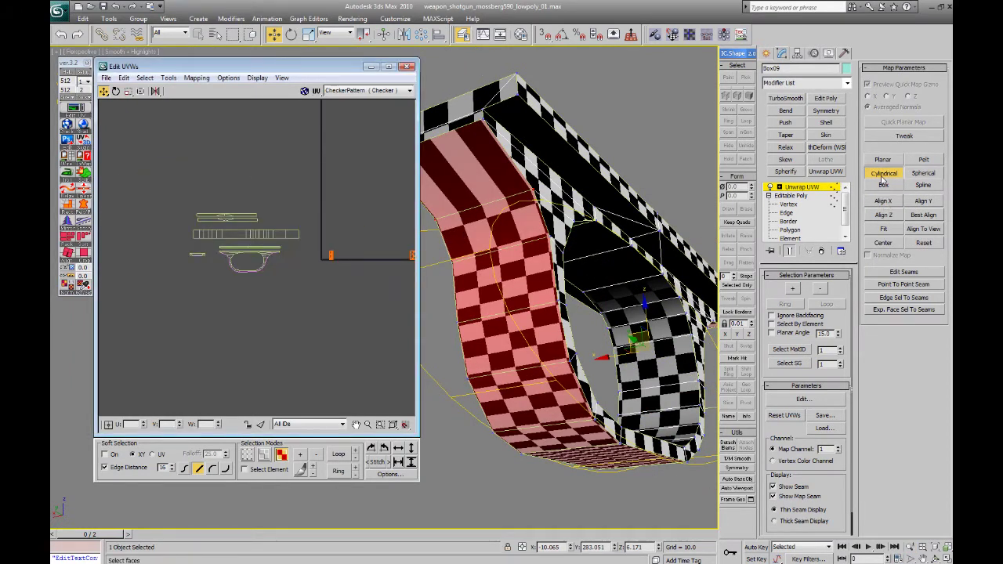
pyautogui.click(882, 173)
pyautogui.click(831, 190)
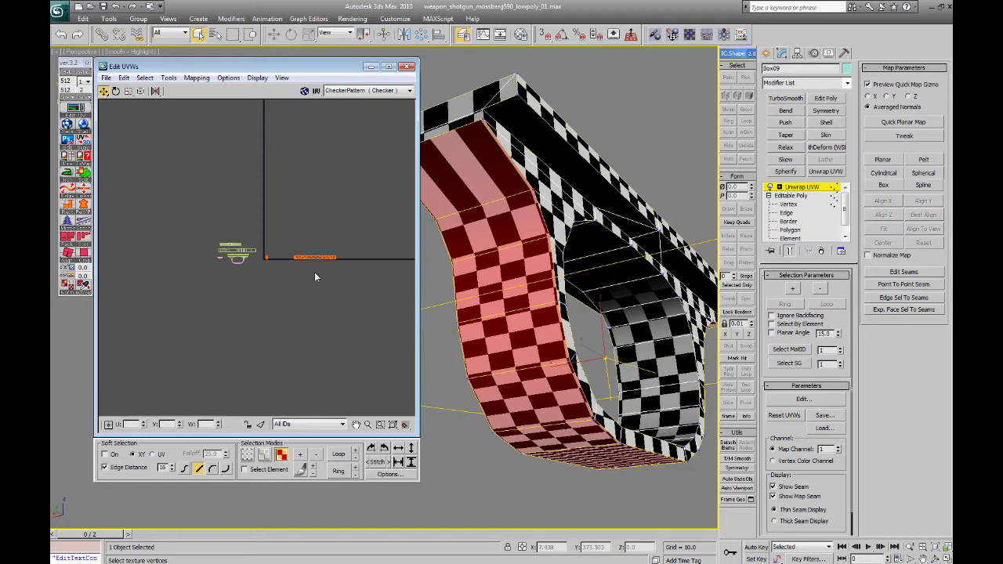
# - Reopen the cylindrical mapping on the outer strip and rotate its gizmo so the strip maps as one continuous shell
pyautogui.click(891, 175)
pyautogui.press('e')
pyautogui.keyDown('alt'); pyautogui.moveTo(649, 328); pyautogui.dragTo(643, 326, button='middle'); pyautogui.keyUp('alt')
pyautogui.moveTo(630, 327); pyautogui.dragTo(648, 368)
pyautogui.click(880, 175)
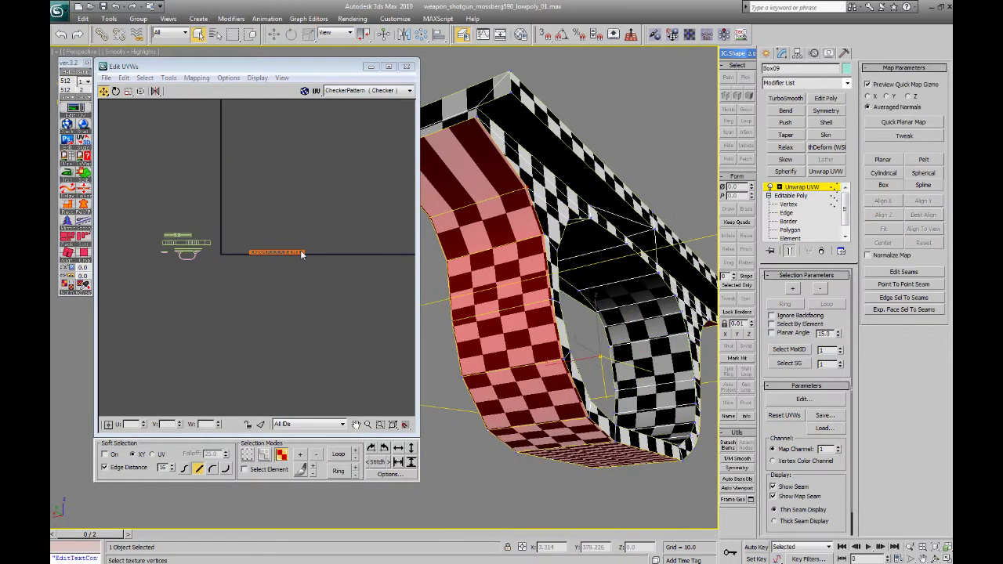
# - Move the outer strip's shell out of the UV tile to below the guard's other shells and clear the selection
pyautogui.moveTo(302, 255); pyautogui.dragTo(188, 280)
pyautogui.scroll(3, 196, 276)
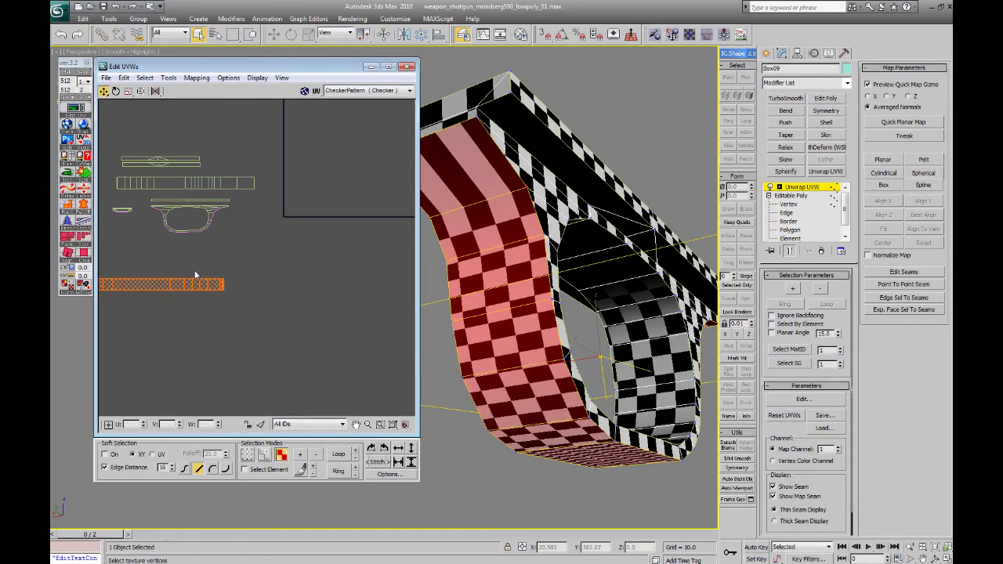
pyautogui.click(210, 270)
pyautogui.moveTo(238, 266); pyautogui.dragTo(337, 253, button='middle')
# - Select the UV vertices of all the guard's shells and weld them
pyautogui.press('2')
pyautogui.press('1')
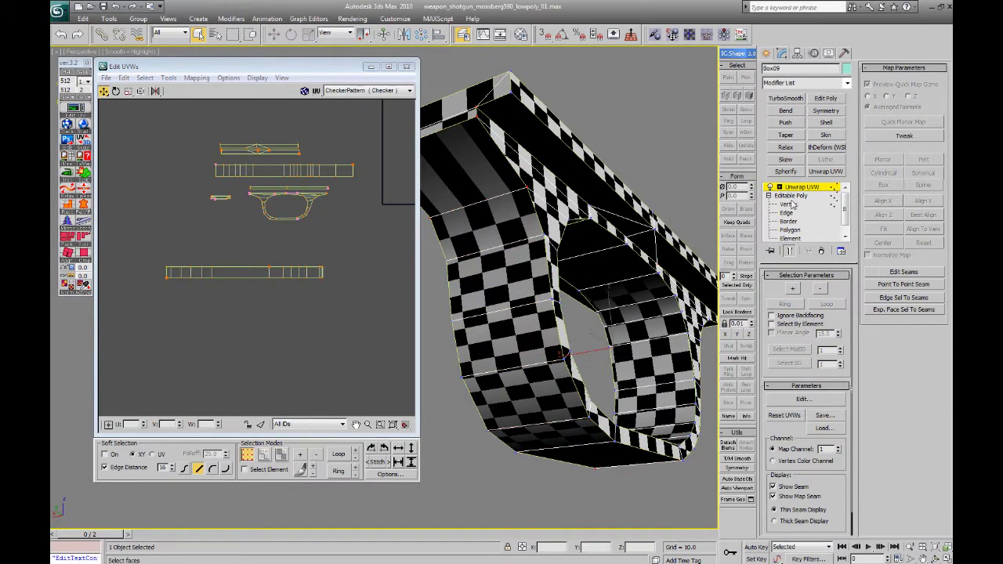
pyautogui.click(780, 187)
pyautogui.scroll(-3, 249, 230)
pyautogui.moveTo(144, 163); pyautogui.dragTo(360, 309)
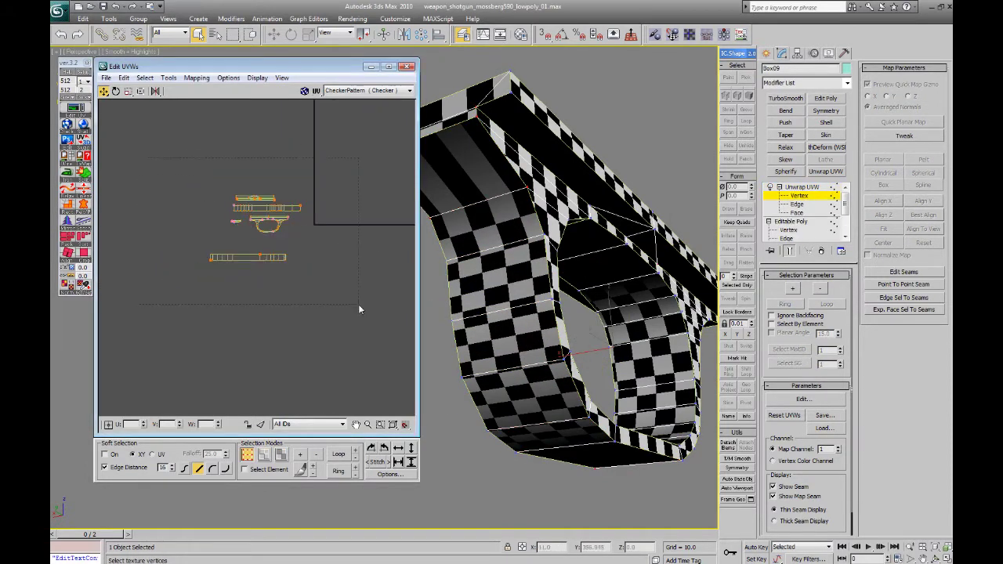
pyautogui.click(169, 78)
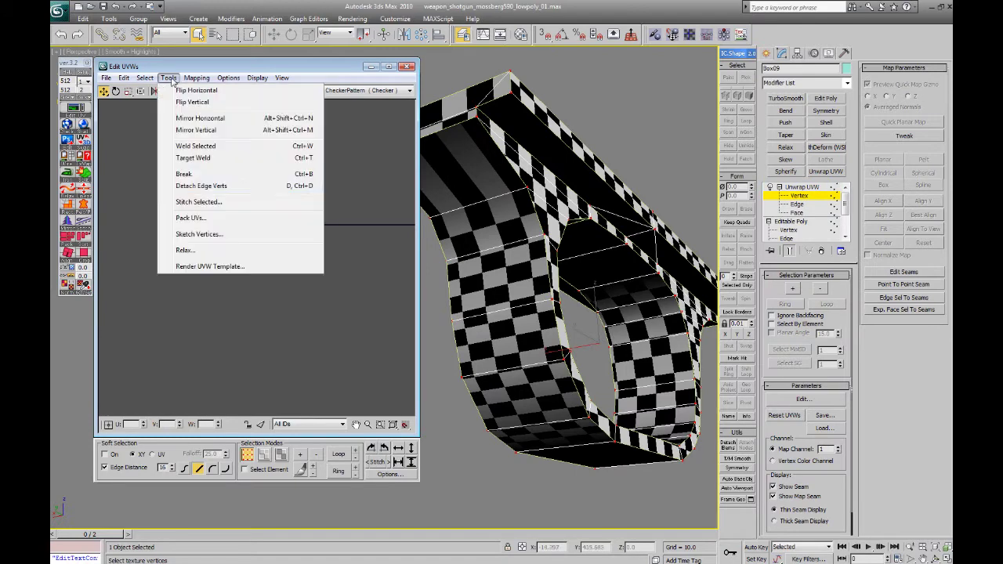
pyautogui.click(201, 146)
# - Select the outer strip's faces to check its shell, clear the selection, and inspect the checker pattern on the guard
pyautogui.press('3')
pyautogui.moveTo(250, 251); pyautogui.dragTo(229, 252, button='middle')
pyautogui.click(201, 261)
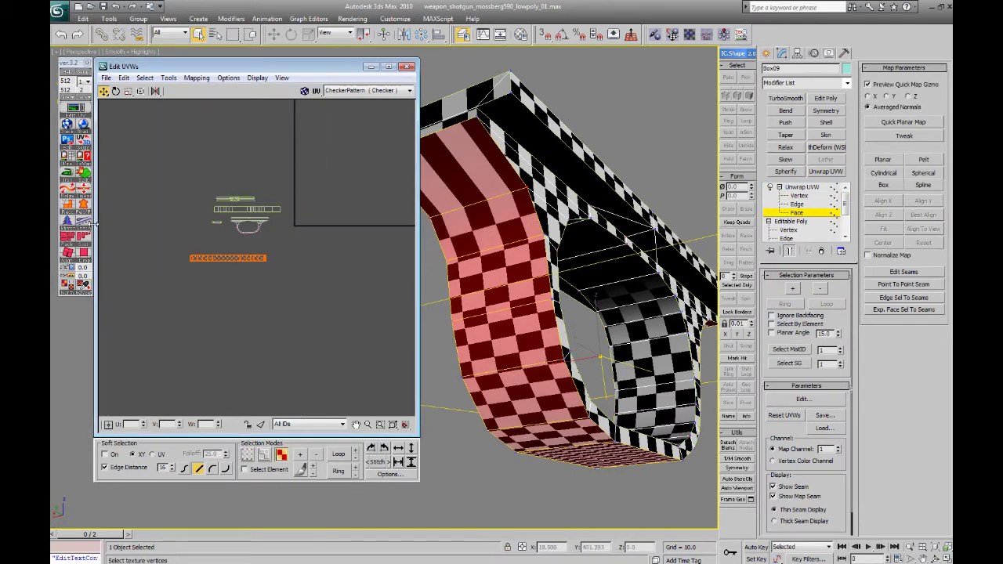
pyautogui.click(275, 237)
pyautogui.moveTo(269, 236); pyautogui.dragTo(263, 258, button='middle')
pyautogui.scroll(5, 275, 235)
pyautogui.scroll(-3, 548, 228)
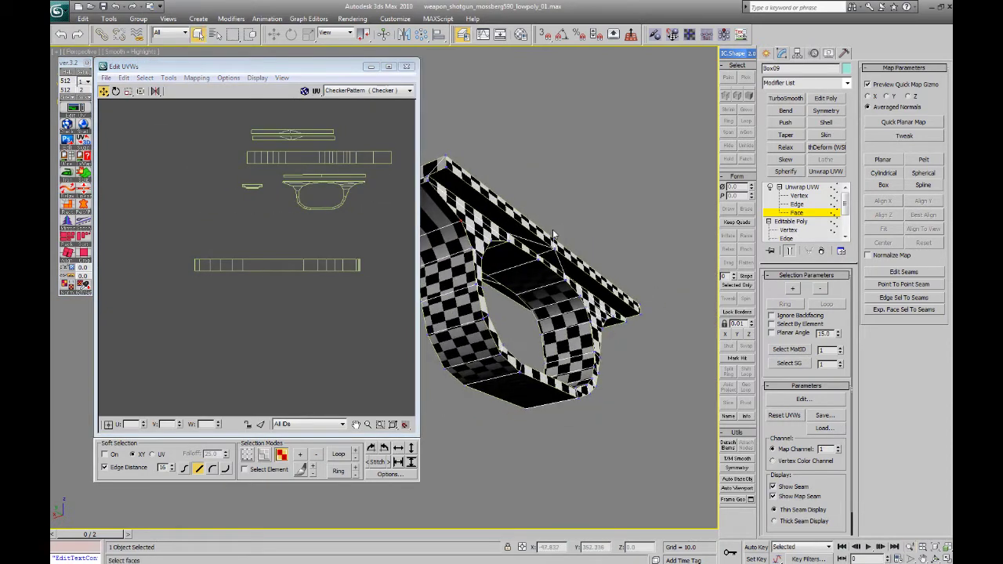
# - Select the edge at the compressed end of the outer strip's shell and restrict the move tool to horizontal movement
pyautogui.press('2')
pyautogui.moveTo(313, 271); pyautogui.dragTo(167, 273, button='middle')
pyautogui.scroll(10, 261, 246)
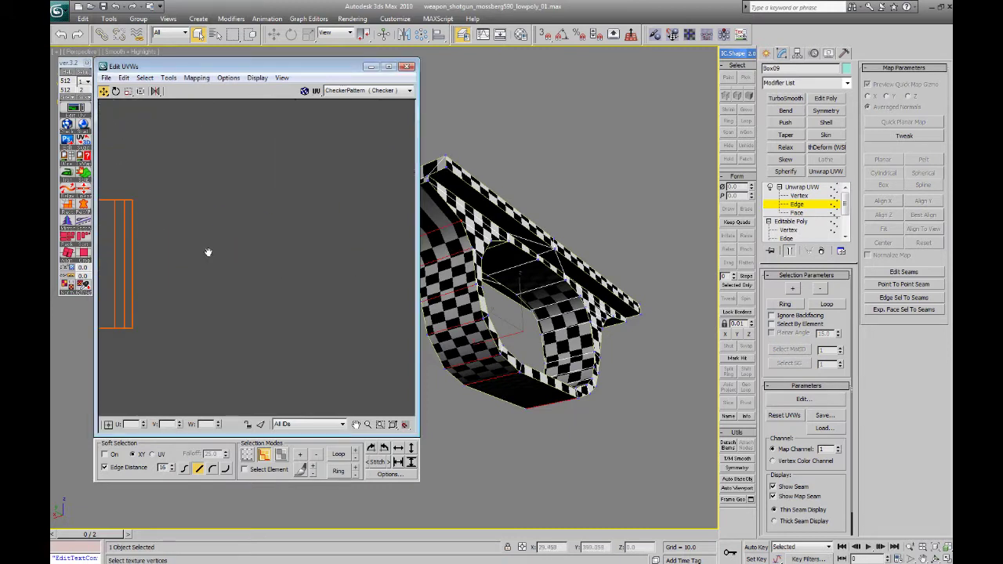
pyautogui.scroll(-10, 225, 267)
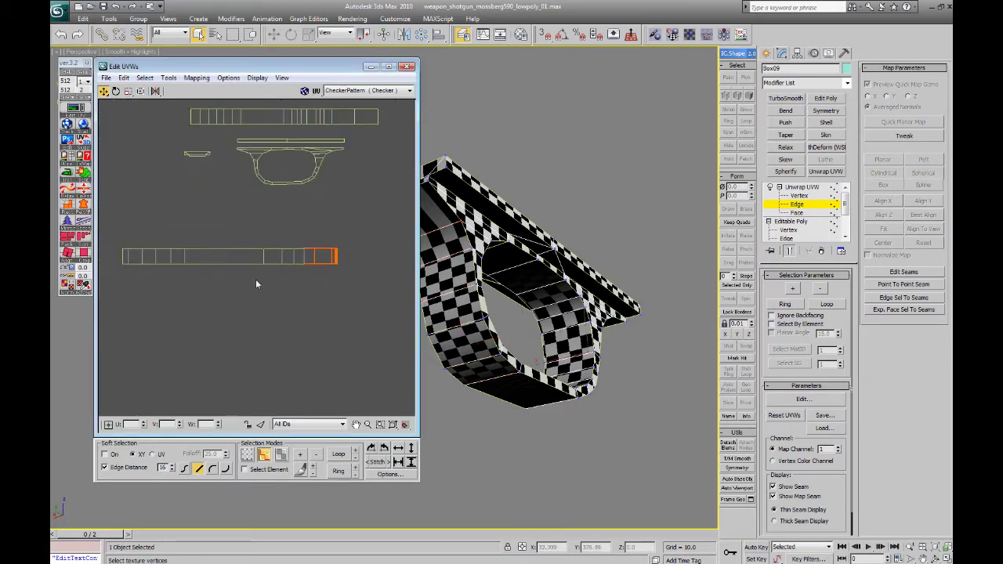
pyautogui.scroll(3, 265, 276)
pyautogui.scroll(5, 260, 279)
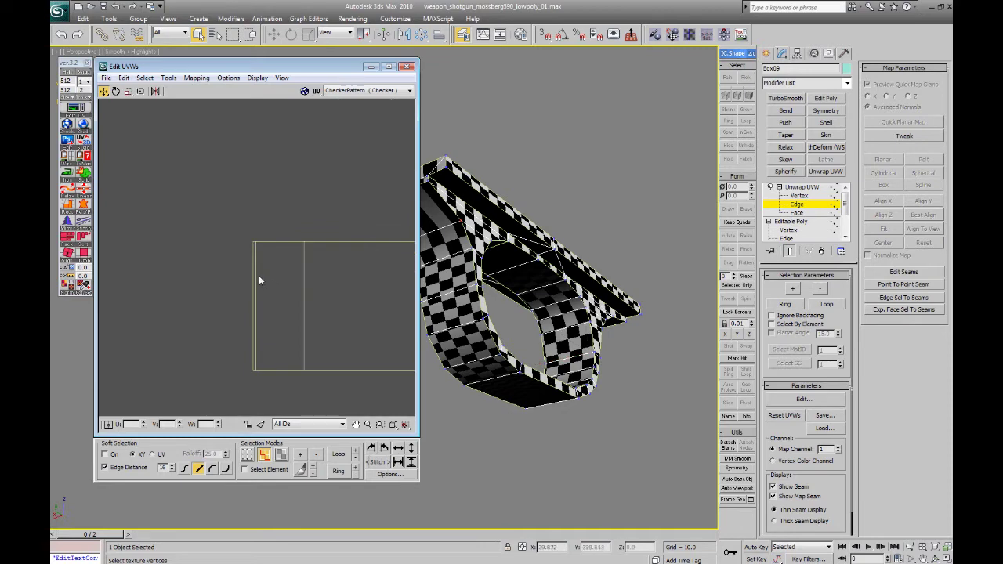
pyautogui.keyDown('alt'); pyautogui.moveTo(555, 274); pyautogui.dragTo(558, 196, button='middle'); pyautogui.keyUp('alt')
pyautogui.rightClick(275, 283)
pyautogui.click(261, 296)
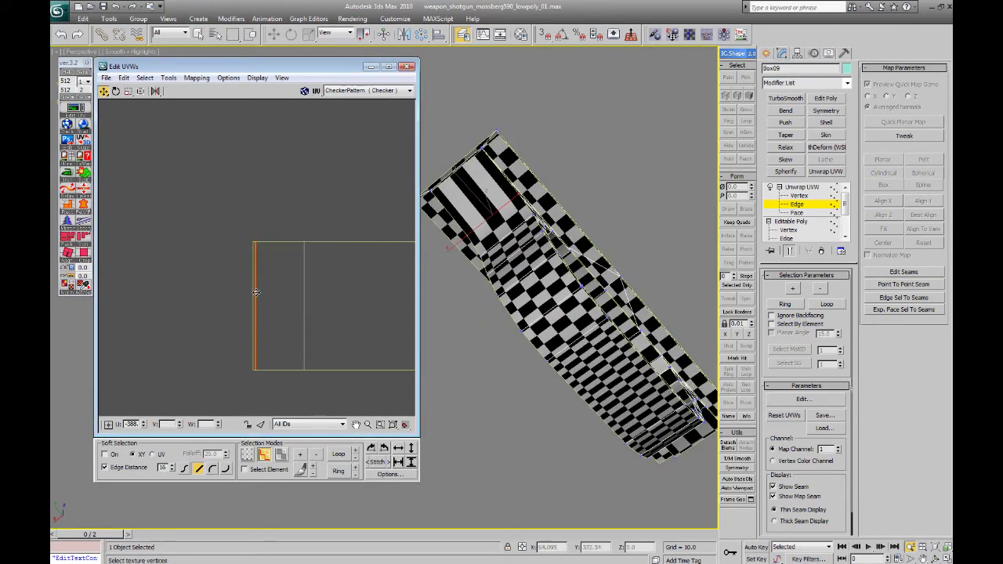
pyautogui.click(103, 92)
pyautogui.click(105, 127)
# - Try to widen the outer strip's compressed end by moving its end edge and a neighbouring edge horizontally, and undo the moves
pyautogui.moveTo(255, 269); pyautogui.dragTo(135, 261)
pyautogui.scroll(-1, 208, 267)
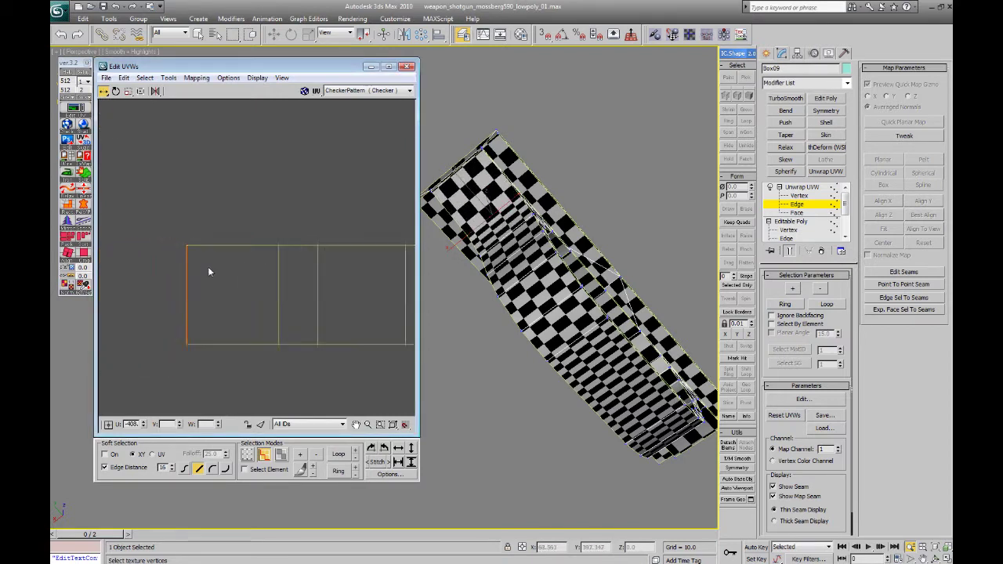
pyautogui.moveTo(279, 285); pyautogui.dragTo(230, 285)
pyautogui.scroll(-1, 219, 286)
pyautogui.scroll(3, 229, 275)
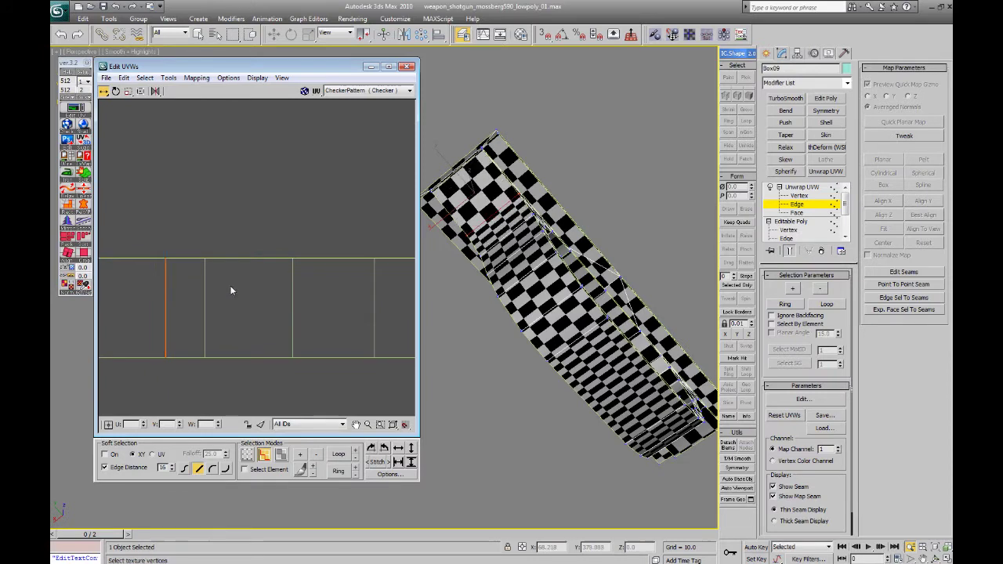
pyautogui.moveTo(229, 285); pyautogui.dragTo(277, 282, button='middle')
pyautogui.scroll(-1, 274, 281)
pyautogui.press('Right')
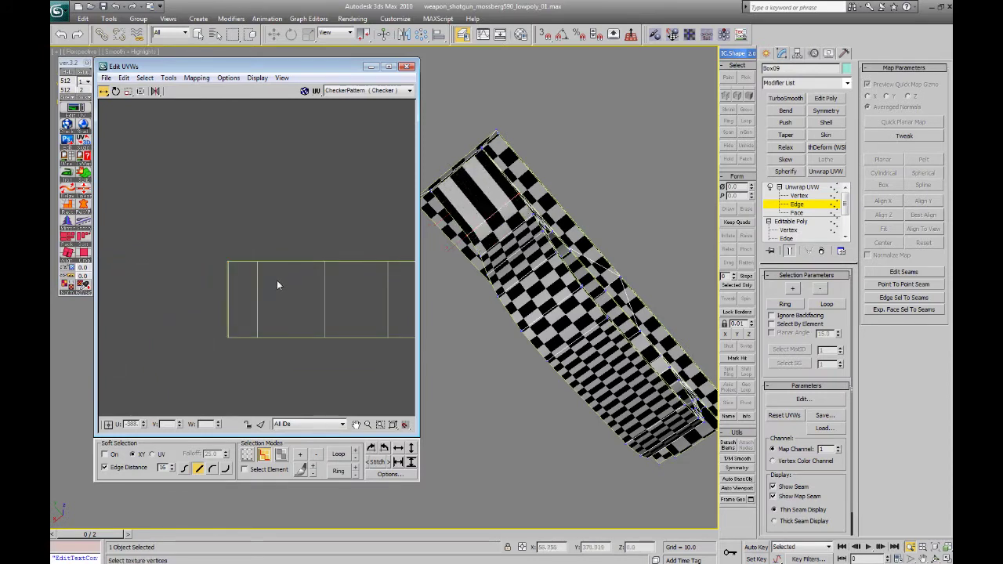
# - Select the closely spaced end edges of the outer strip and move them horizontally outward to remove the checker stretching
pyautogui.click(460, 173)
pyautogui.scroll(-5, 302, 219)
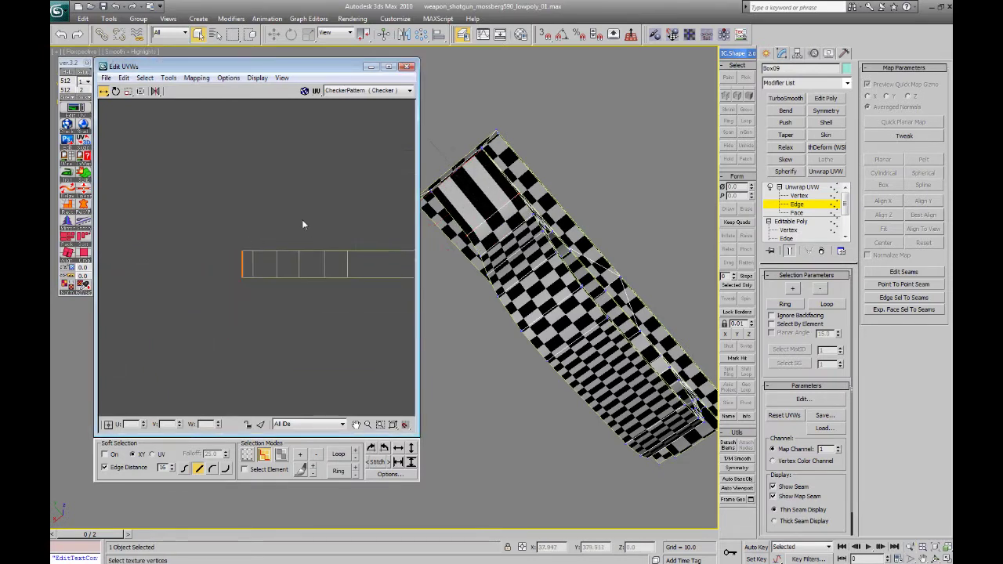
pyautogui.moveTo(294, 224); pyautogui.dragTo(304, 264, button='middle')
pyautogui.scroll(3, 303, 264)
pyautogui.scroll(3, 251, 277)
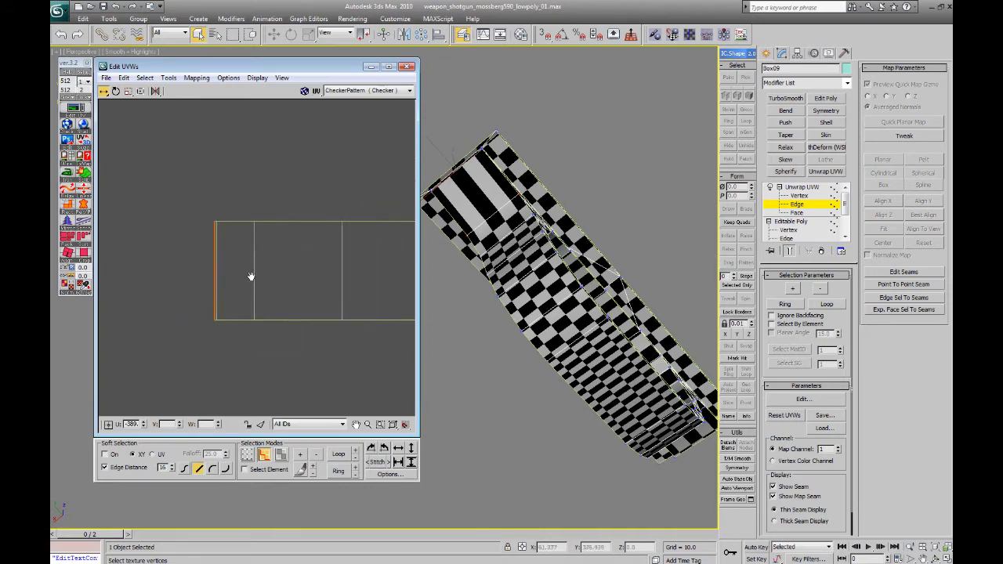
pyautogui.moveTo(278, 283); pyautogui.dragTo(197, 278)
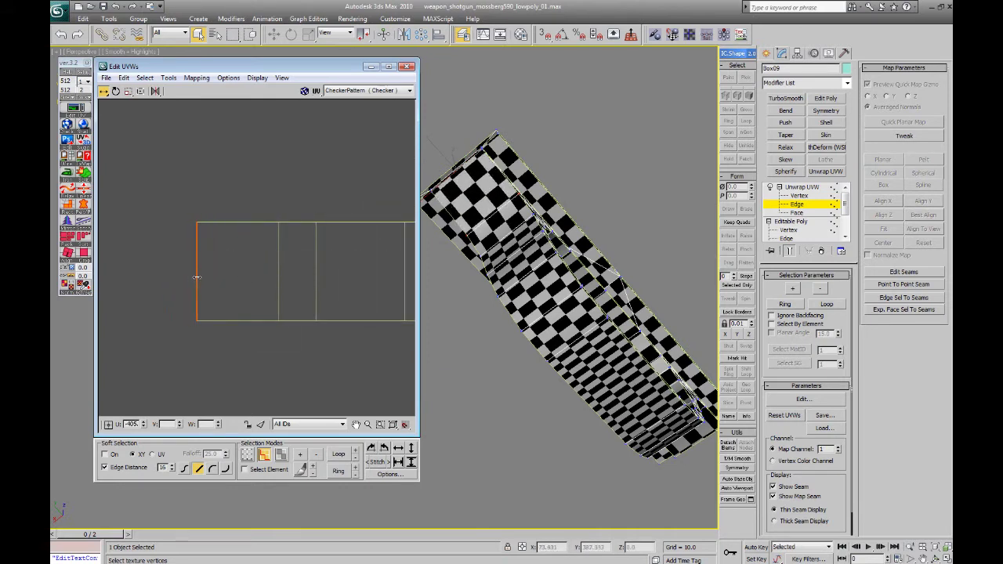
# - Move the outer strip's end edge and its next two edges horizontally, adding each edge in turn, to even the checkers near that end
pyautogui.click(278, 271)
pyautogui.doubleClick(278, 264)
pyautogui.moveTo(280, 267); pyautogui.dragTo(290, 264)
pyautogui.keyDown('alt'); pyautogui.moveTo(488, 270); pyautogui.dragTo(394, 278, button='middle'); pyautogui.keyUp('alt')
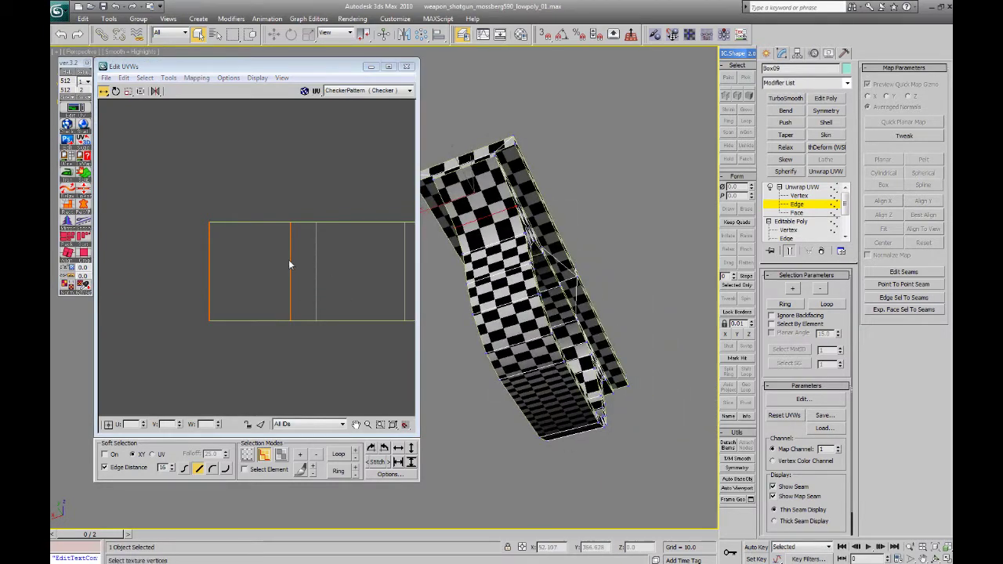
pyautogui.moveTo(288, 259); pyautogui.dragTo(271, 257)
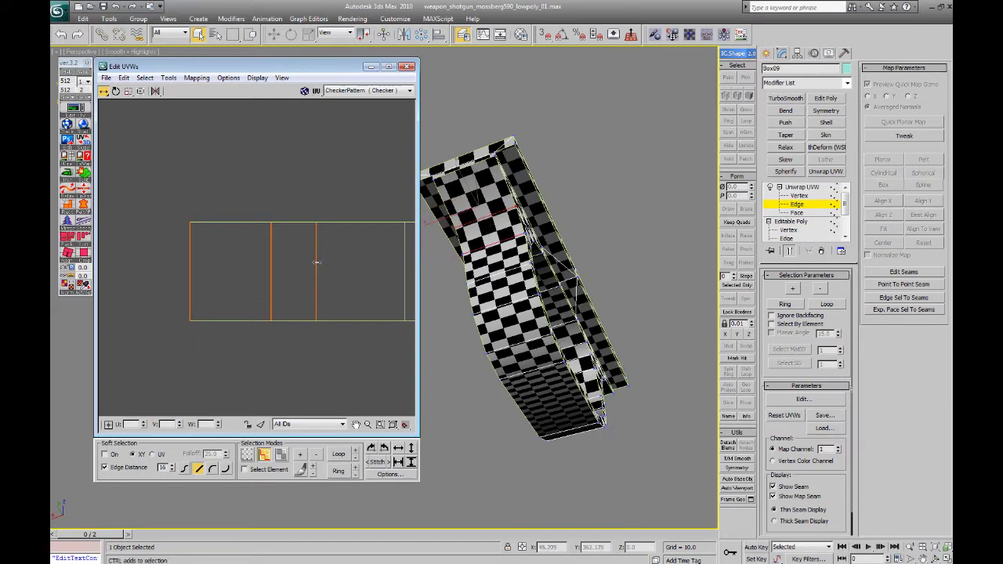
pyautogui.moveTo(316, 262); pyautogui.dragTo(350, 261)
pyautogui.moveTo(357, 257); pyautogui.dragTo(233, 264, button='middle')
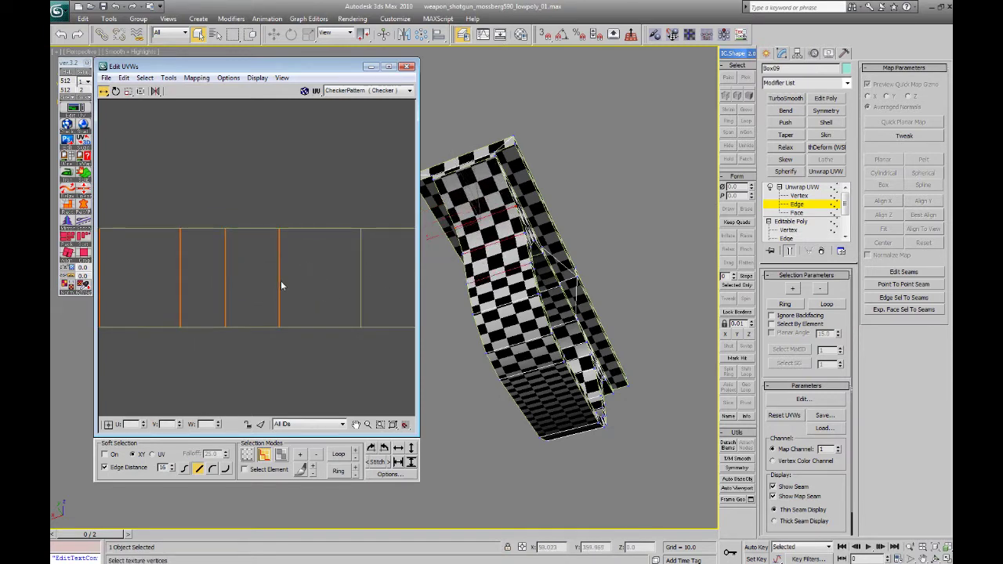
# - Add the next two cross edges to the selection and shift the group horizontally to widen the following spans of the outer strip
pyautogui.moveTo(281, 284); pyautogui.dragTo(373, 282)
pyautogui.moveTo(372, 281); pyautogui.dragTo(209, 280, button='middle')
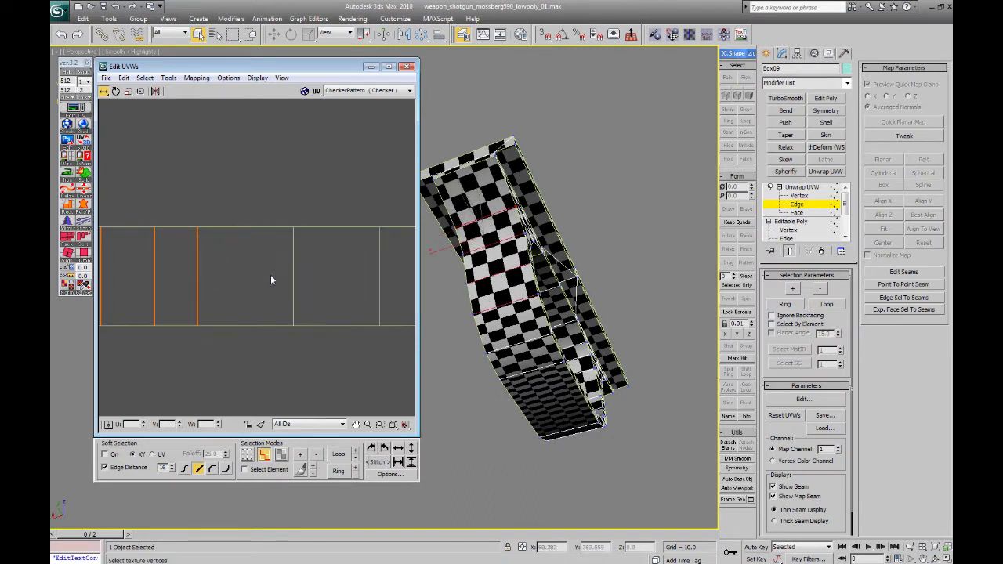
pyautogui.moveTo(197, 284); pyautogui.dragTo(231, 278)
pyautogui.keyDown('alt'); pyautogui.moveTo(547, 295); pyautogui.dragTo(511, 265, button='middle'); pyautogui.keyUp('alt')
pyautogui.moveTo(309, 269); pyautogui.dragTo(162, 272, button='middle')
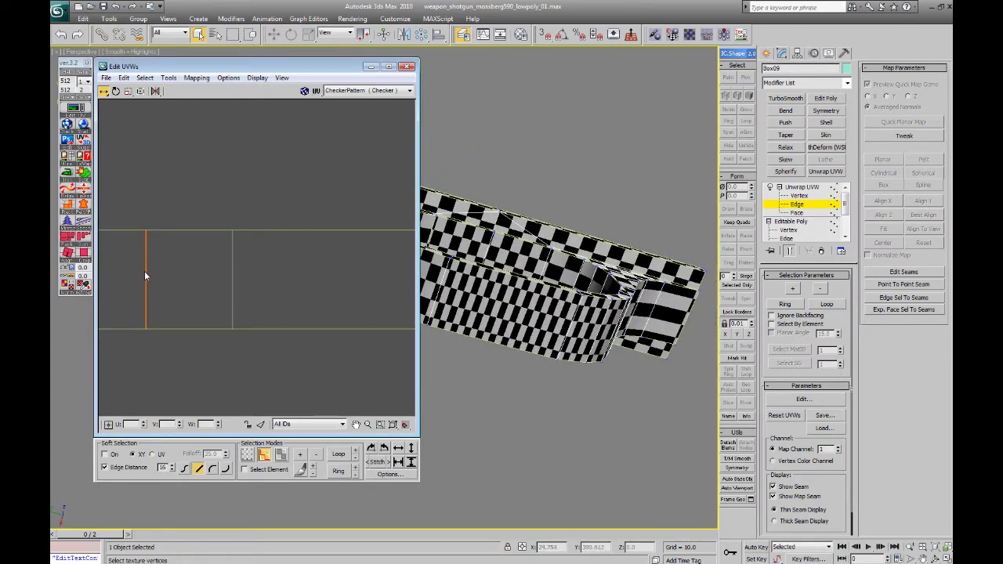
pyautogui.moveTo(146, 272); pyautogui.dragTo(147, 272)
# - Shift the selected edges horizontally to even the checkers ahead of the long underside span, adding the edge at its start to shorten it
pyautogui.moveTo(524, 271); pyautogui.dragTo(584, 275, button='middle')
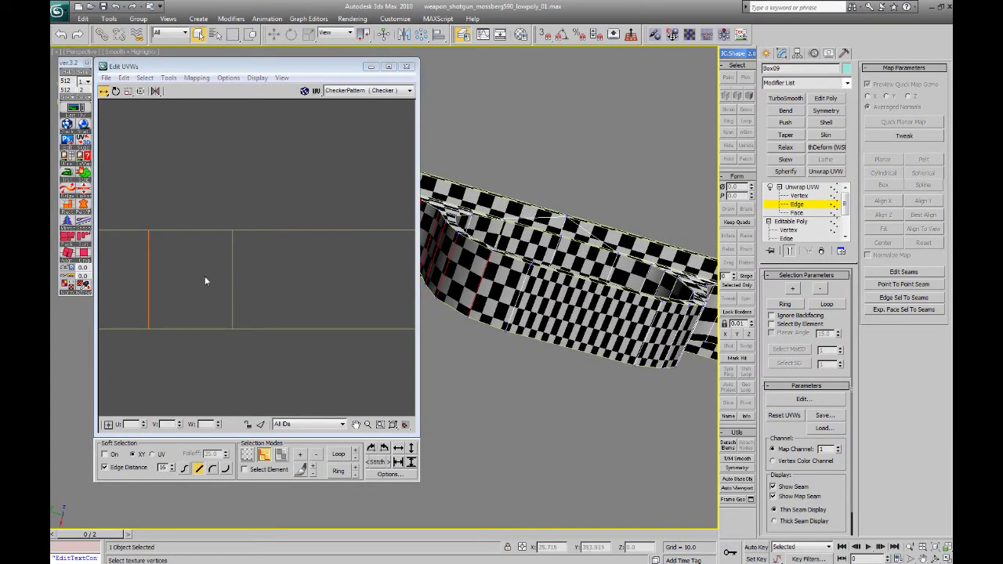
pyautogui.moveTo(149, 271); pyautogui.dragTo(179, 269)
pyautogui.keyDown('ctrl'); pyautogui.click(232, 273); pyautogui.keyUp('ctrl')
pyautogui.moveTo(524, 305); pyautogui.dragTo(480, 283, button='middle')
pyautogui.scroll(-2, 238, 269)
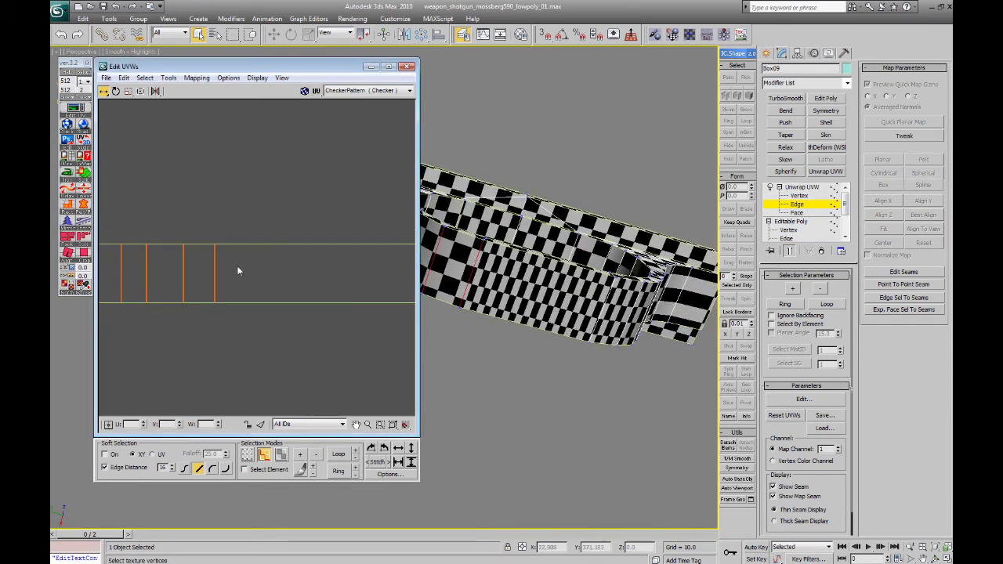
pyautogui.moveTo(220, 264); pyautogui.dragTo(182, 274, button='middle')
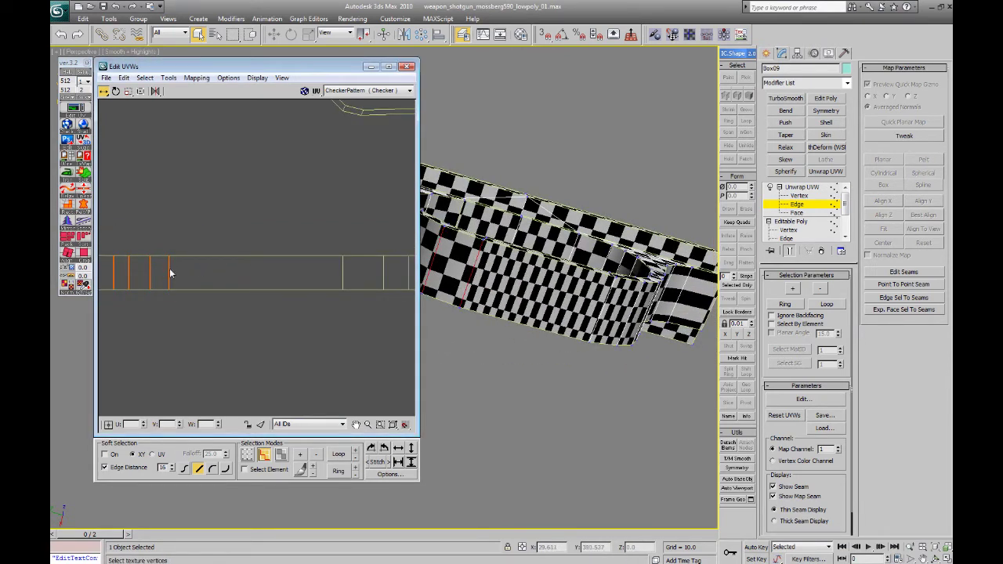
pyautogui.moveTo(169, 268); pyautogui.dragTo(284, 268)
pyautogui.moveTo(340, 265); pyautogui.dragTo(239, 265, button='middle')
pyautogui.scroll(2, 239, 265)
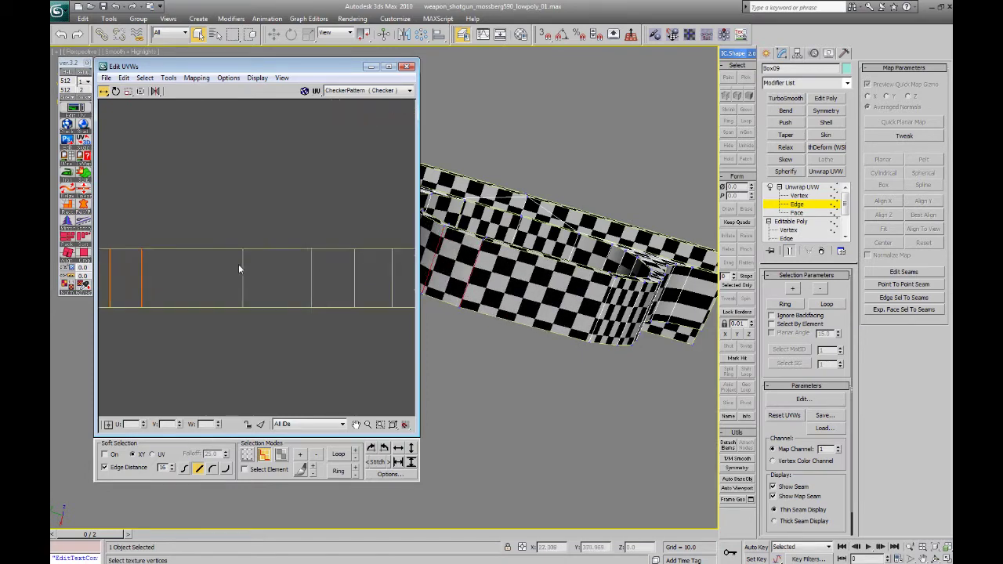
# - Add the cross edges past the long underside span and move the group horizontally to square the checkers where the guard starts curving up
pyautogui.keyDown('ctrl'); pyautogui.moveTo(232, 267); pyautogui.dragTo(264, 268); pyautogui.keyUp('ctrl')
pyautogui.keyDown('alt'); pyautogui.moveTo(462, 262); pyautogui.dragTo(566, 241, button='middle'); pyautogui.keyUp('alt')
pyautogui.moveTo(242, 264); pyautogui.dragTo(281, 264)
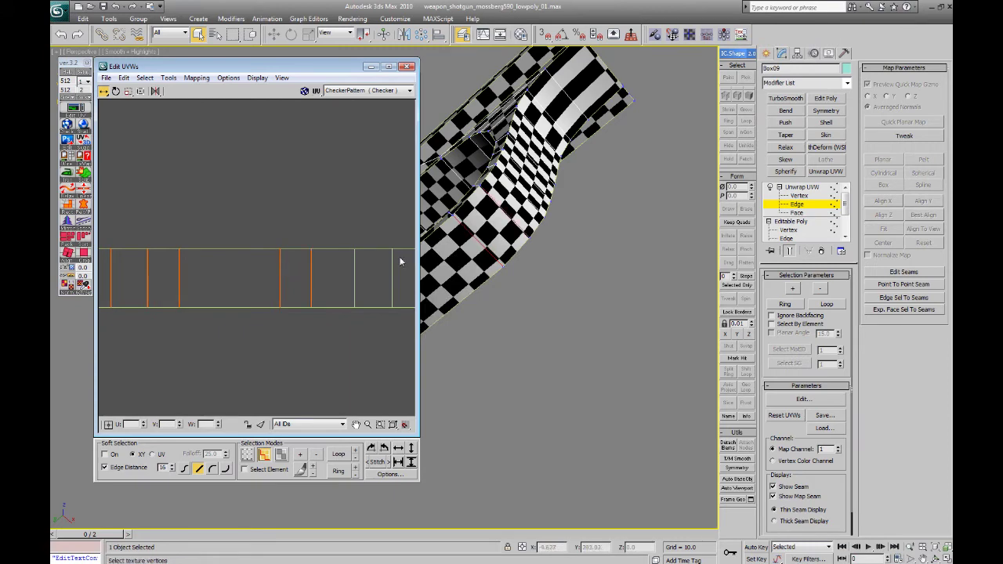
pyautogui.keyDown('alt'); pyautogui.moveTo(443, 264); pyautogui.dragTo(463, 260, button='middle'); pyautogui.keyUp('alt')
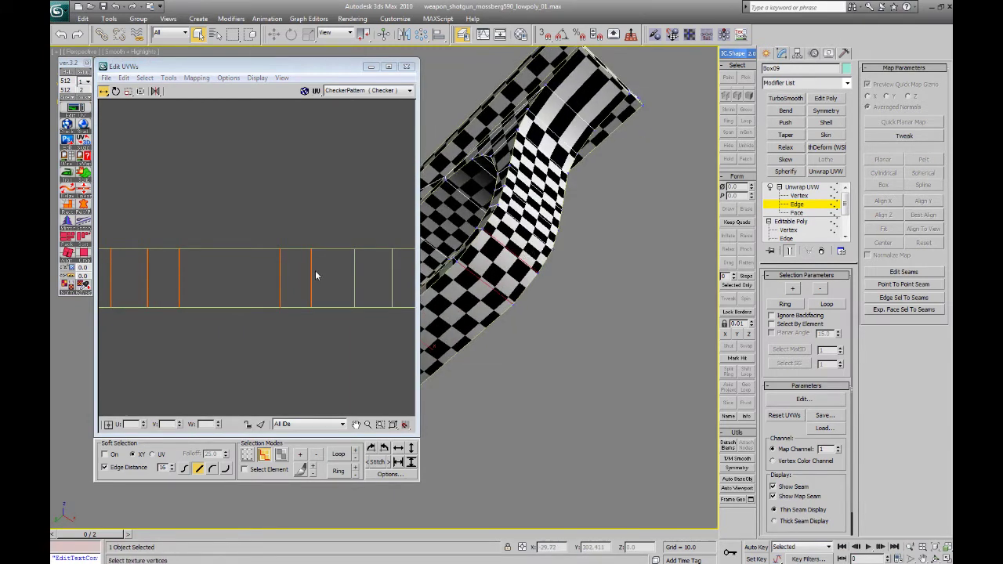
pyautogui.moveTo(311, 271); pyautogui.dragTo(333, 271)
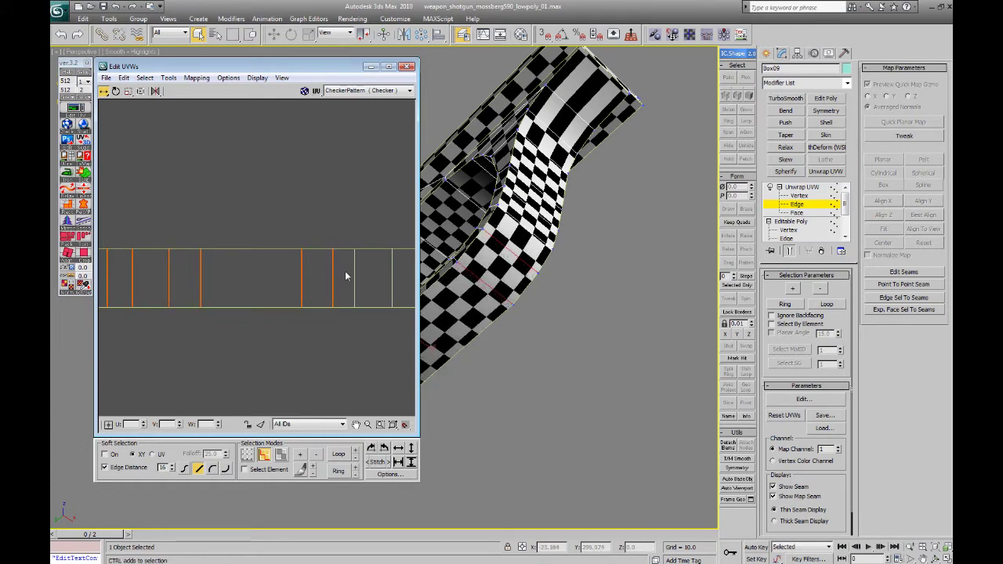
pyautogui.keyDown('alt'); pyautogui.moveTo(550, 226); pyautogui.dragTo(537, 248, button='middle'); pyautogui.keyUp('alt')
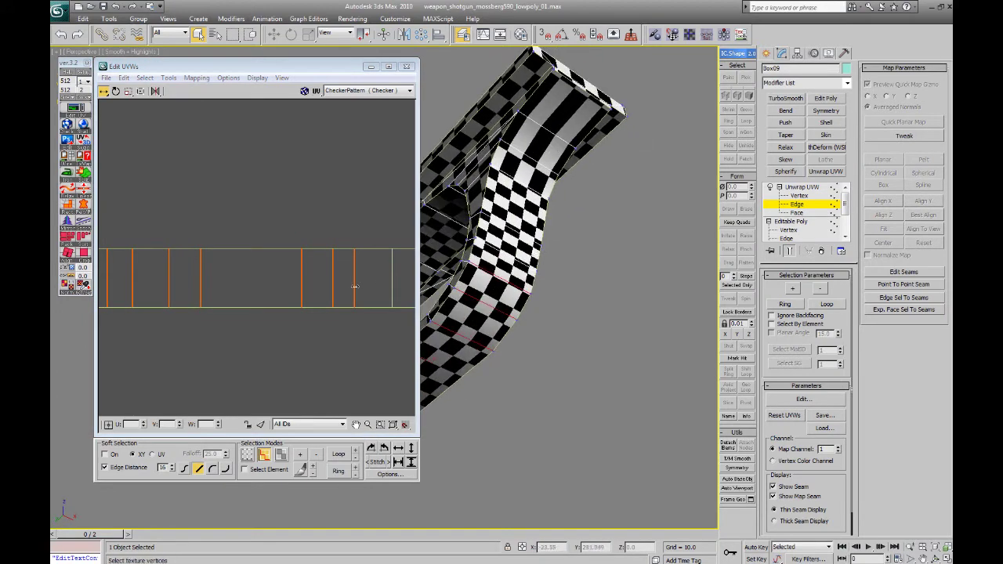
# - Add the next cross edges along the guard's upward curve and move the group horizontally until the curve's checkers are square
pyautogui.moveTo(352, 290); pyautogui.dragTo(252, 300, button='middle')
pyautogui.moveTo(254, 291); pyautogui.dragTo(294, 289)
pyautogui.moveTo(293, 288); pyautogui.dragTo(251, 294, button='middle')
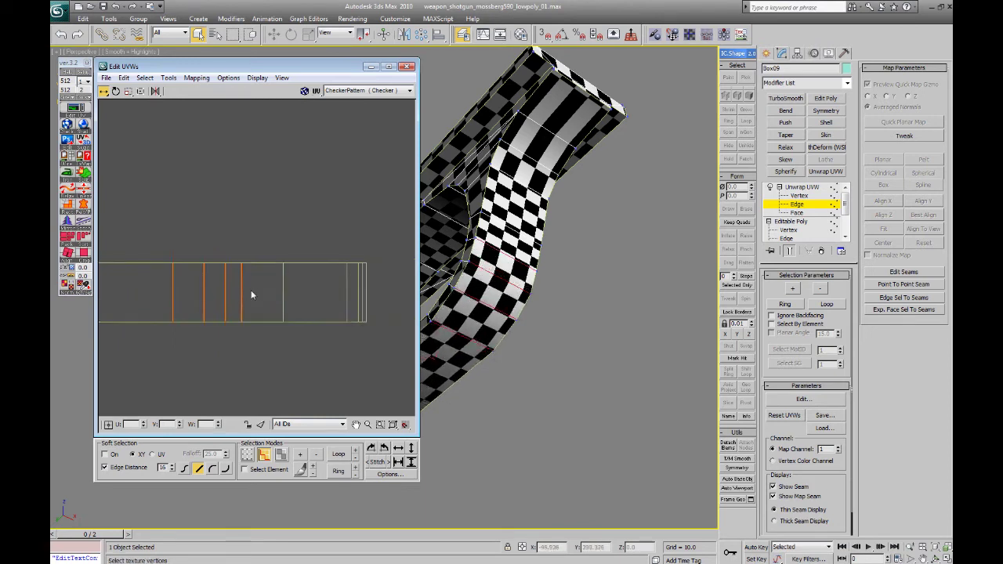
pyautogui.moveTo(240, 294); pyautogui.dragTo(318, 290)
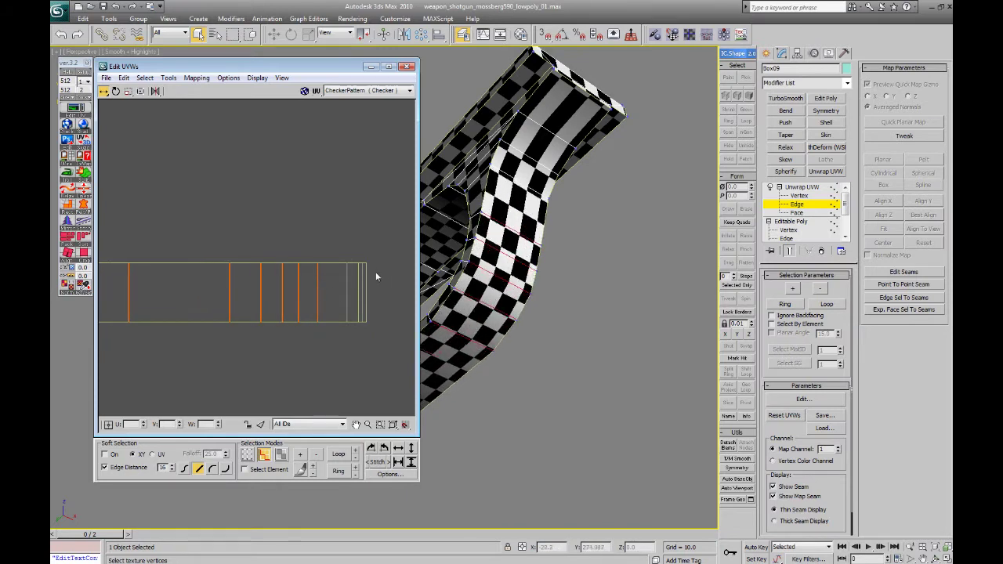
# - Pull the selected edges back horizontally to fine-tune the checkers on the upper part of the curve, and clear the edge selection
pyautogui.moveTo(376, 277); pyautogui.dragTo(297, 279, button='middle')
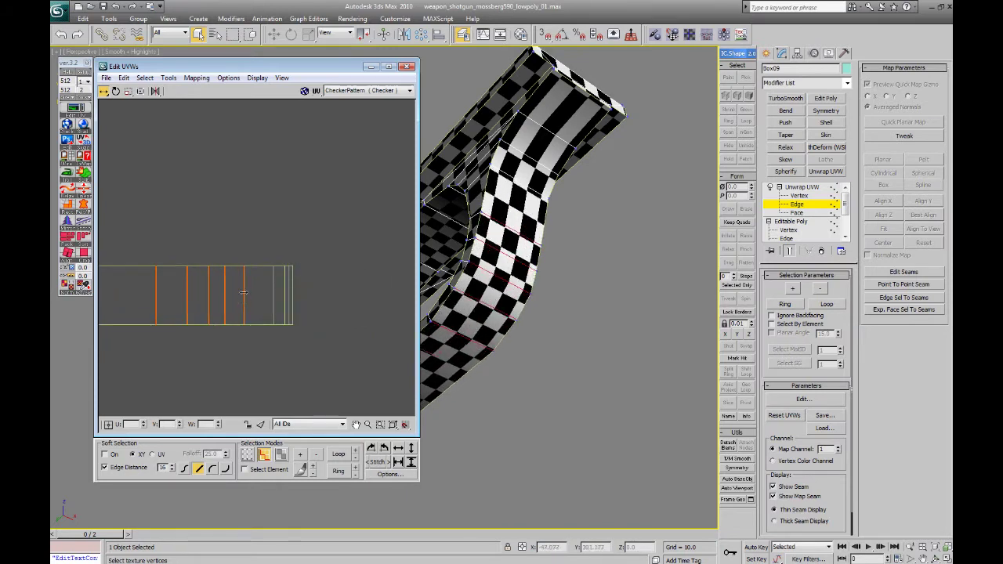
pyautogui.moveTo(243, 293); pyautogui.dragTo(233, 292)
pyautogui.moveTo(271, 289); pyautogui.dragTo(230, 297, button='middle')
pyautogui.scroll(2, 231, 297)
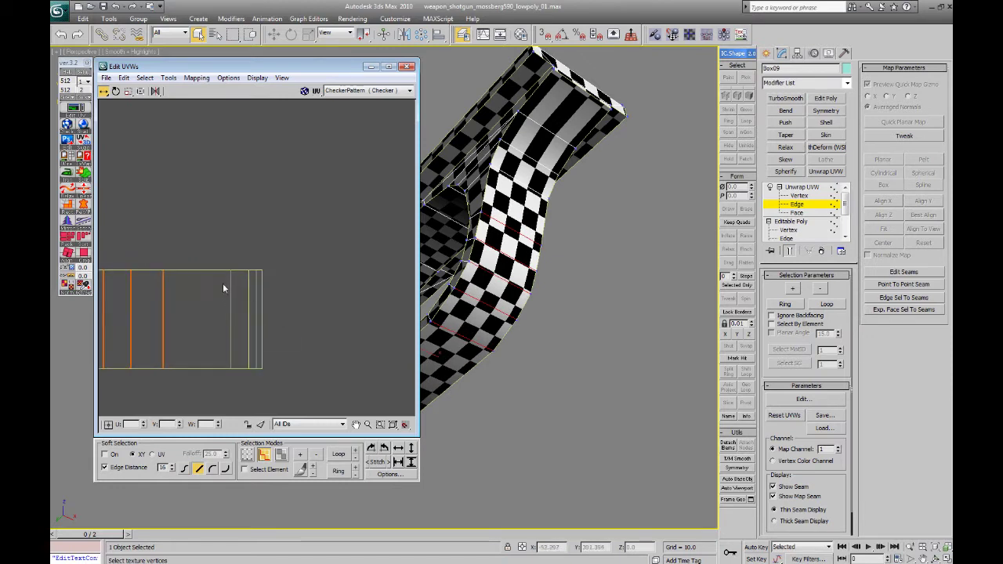
pyautogui.moveTo(302, 292); pyautogui.dragTo(304, 292)
pyautogui.click(306, 293)
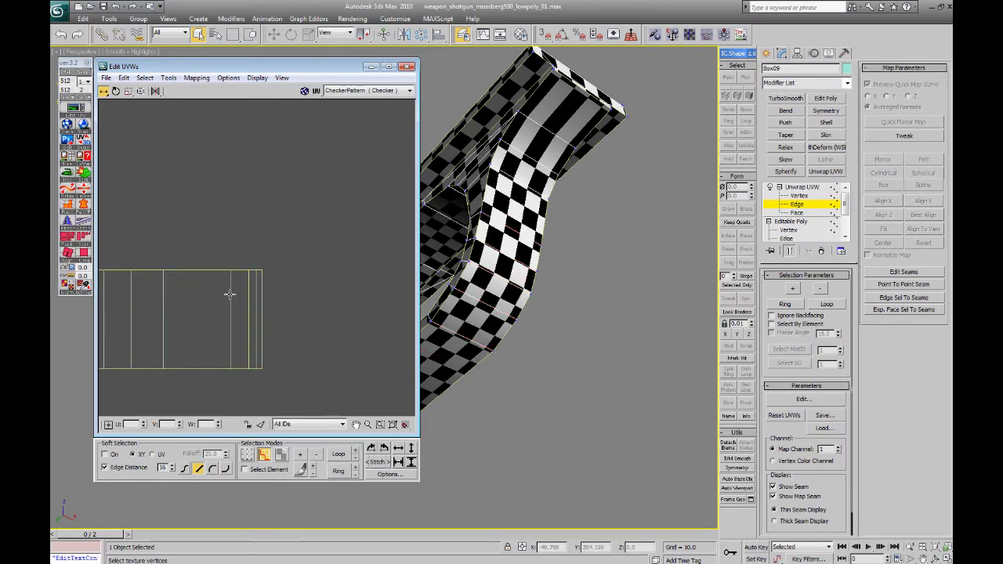
# - Spread the closely spaced edges at the outer strip's opposite end by moving the end edge and its neighbour horizontally outward
pyautogui.click(230, 295)
pyautogui.click(248, 291)
pyautogui.moveTo(248, 290); pyautogui.dragTo(315, 292)
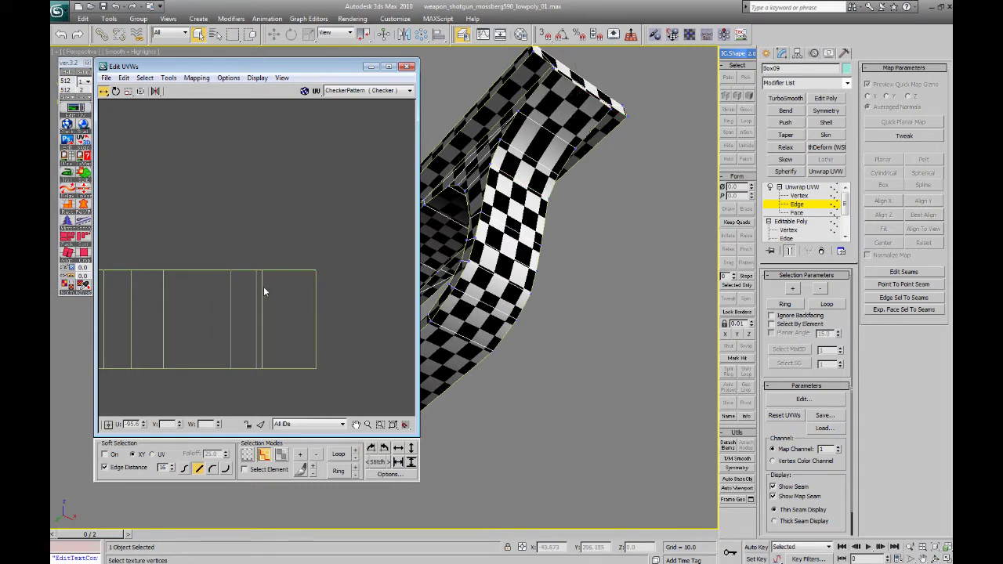
pyautogui.click(262, 287)
pyautogui.moveTo(263, 287); pyautogui.dragTo(273, 288)
pyautogui.click(256, 289)
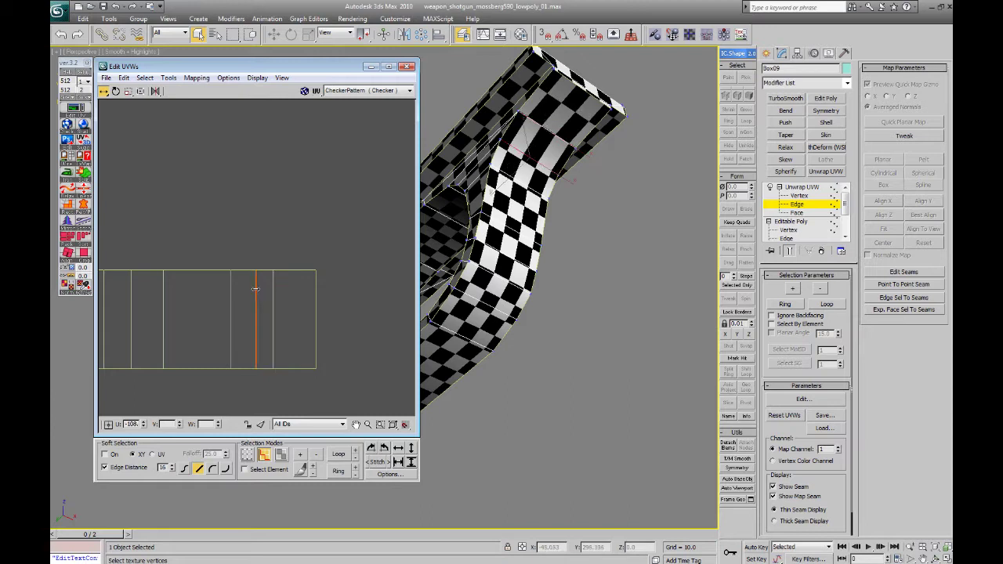
# - Extend the opposite end further by moving its end edge and successive neighbouring edges horizontally until the last checkers match the rest
pyautogui.click(316, 296)
pyautogui.moveTo(317, 293); pyautogui.dragTo(343, 291)
pyautogui.keyDown('ctrl'); pyautogui.click(274, 302); pyautogui.keyUp('ctrl')
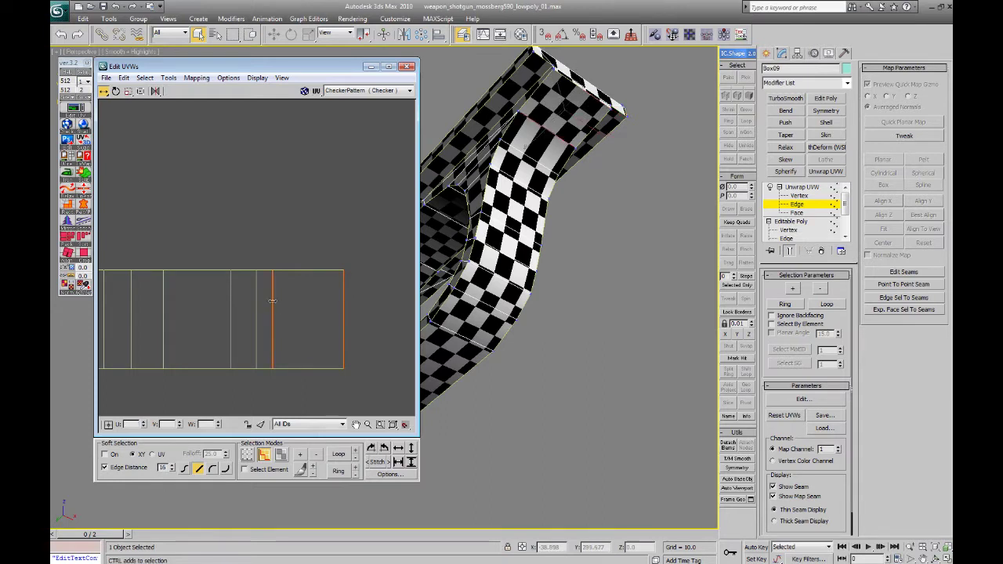
pyautogui.moveTo(273, 302)
pyautogui.mouseDown()
pyautogui.moveTo(303, 299)
pyautogui.moveTo(258, 306)
pyautogui.mouseUp()
pyautogui.keyDown('ctrl'); pyautogui.click(239, 306); pyautogui.keyUp('ctrl')
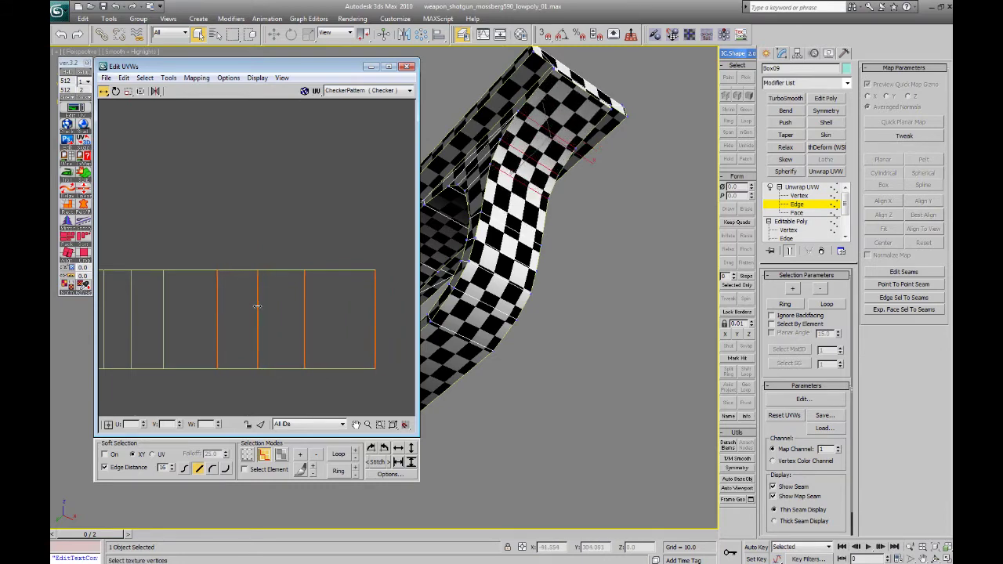
# - Select the faces of the separate strip shell below the others, restore free movement, and move it up beneath the trigger guard's other shells
pyautogui.moveTo(478, 322); pyautogui.dragTo(645, 272, button='middle')
pyautogui.scroll(-6, 314, 262)
pyautogui.moveTo(214, 231); pyautogui.dragTo(248, 238, button='middle')
pyautogui.press('3')
pyautogui.scroll(-2, 180, 226)
pyautogui.moveTo(221, 250); pyautogui.dragTo(320, 290)
pyautogui.moveTo(255, 271); pyautogui.dragTo(245, 241)
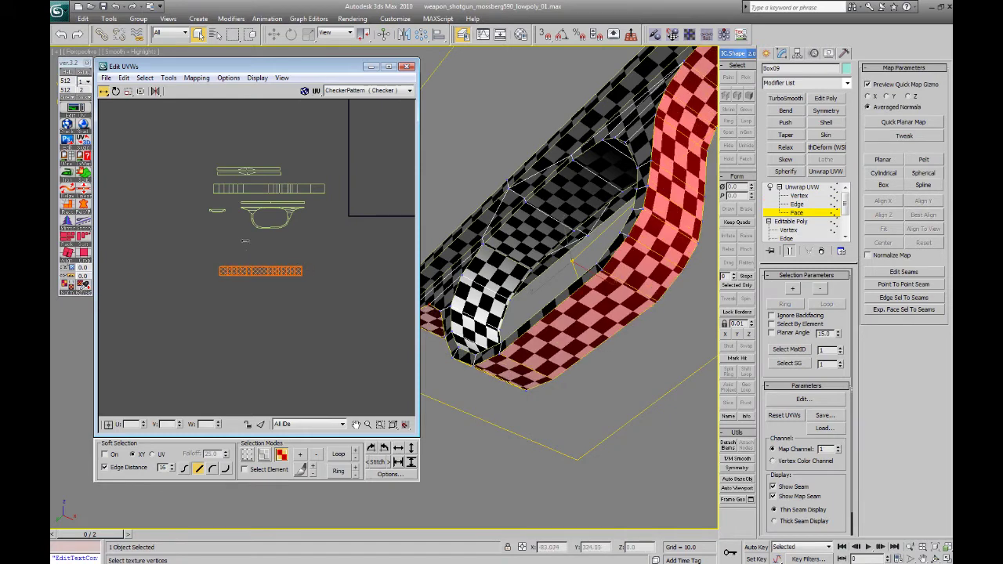
pyautogui.click(104, 91)
pyautogui.moveTo(249, 272); pyautogui.dragTo(245, 244)
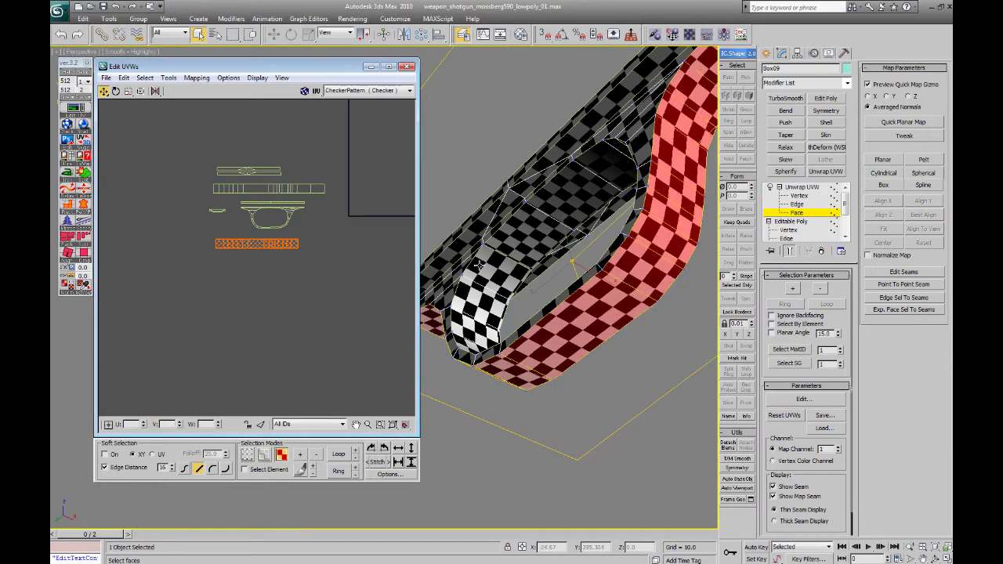
# - Restore the face selection, check the checkers around the guard, convert the trigger guard to an editable poly, and deselect it
pyautogui.click(544, 261)
pyautogui.hotkey('ctrl', 'z')
pyautogui.keyDown('alt'); pyautogui.moveTo(544, 279); pyautogui.dragTo(613, 263, button='middle'); pyautogui.keyUp('alt')
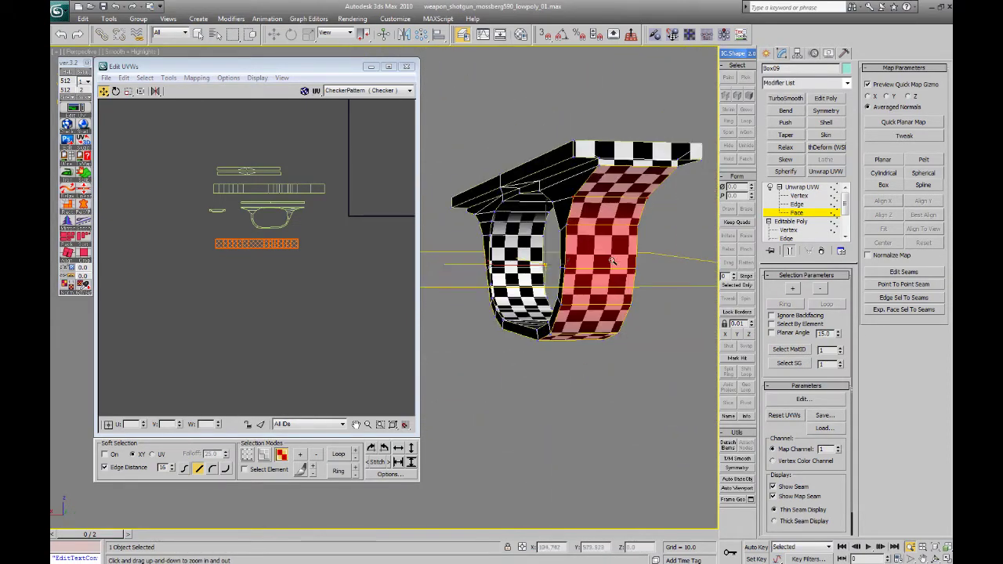
pyautogui.rightClick(555, 231)
pyautogui.moveTo(582, 330)
pyautogui.click(539, 337)
pyautogui.click(455, 291)
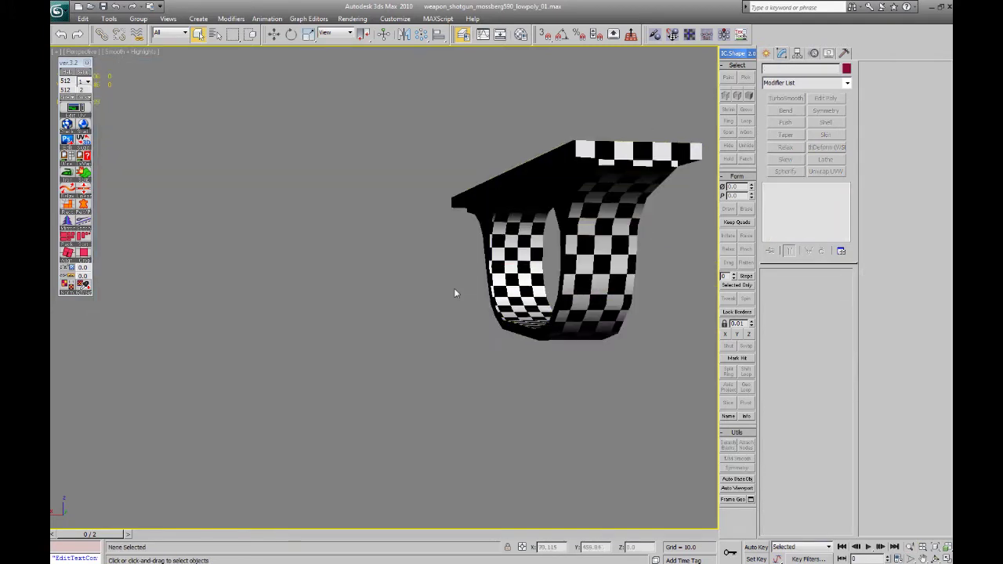
# - Unhide all the shotgun's objects without unhiding the layers
pyautogui.keyDown('alt'); pyautogui.moveTo(455, 291); pyautogui.dragTo(377, 260, button='middle'); pyautogui.keyUp('alt')
pyautogui.rightClick(284, 260)
pyautogui.click(340, 209)
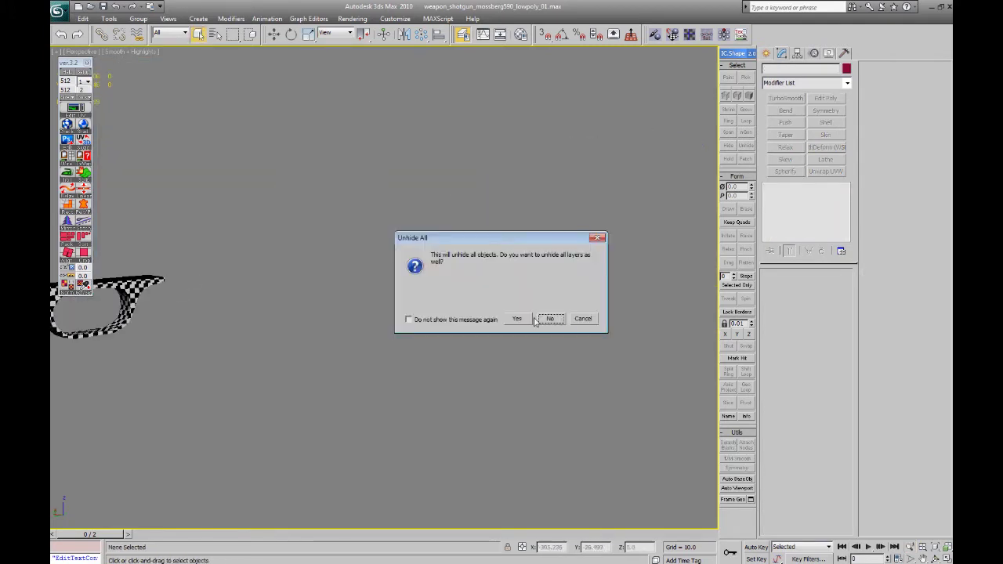
pyautogui.click(559, 322)
pyautogui.moveTo(217, 299); pyautogui.dragTo(476, 249, button='middle')
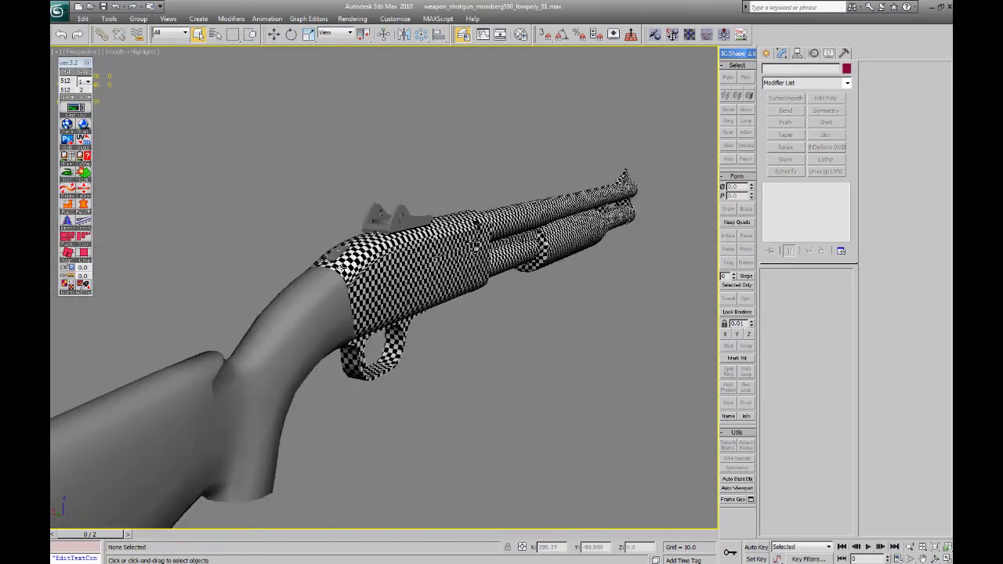
# - Select the safety switch on top of the receiver behind the rear sight and apply an Unwrap UVW modifier to it
pyautogui.scroll(10, 339, 243)
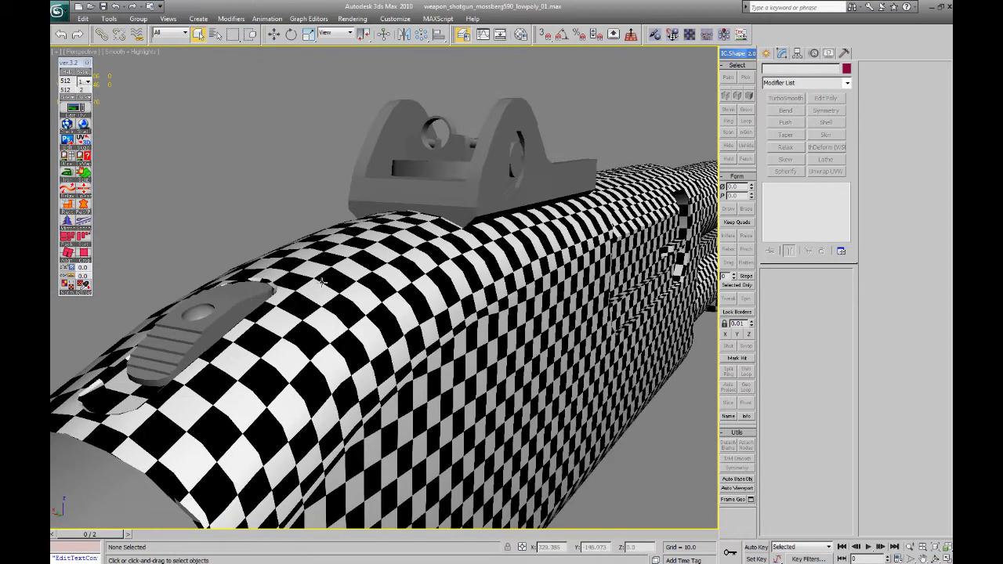
pyautogui.click(227, 305)
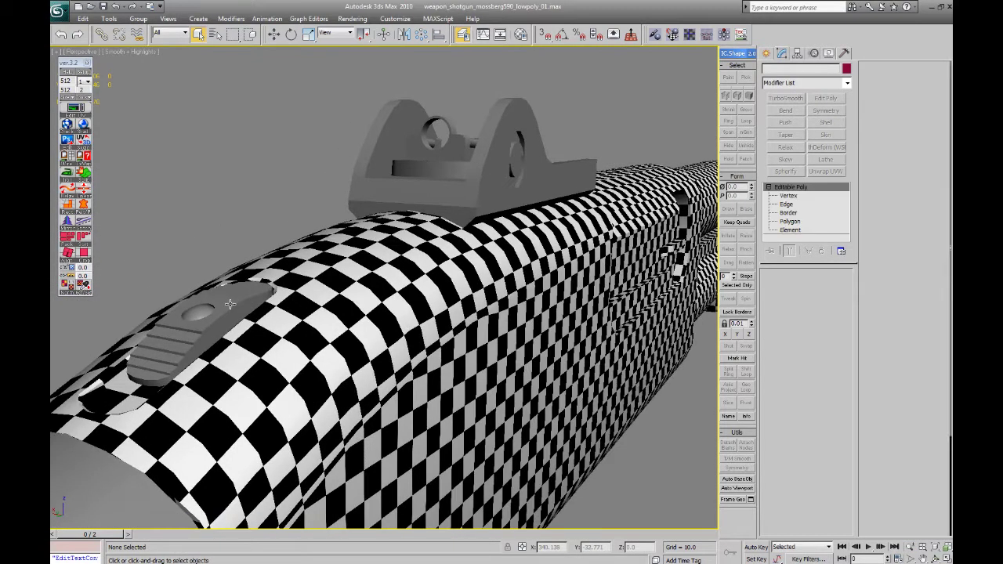
pyautogui.keyDown('alt'); pyautogui.moveTo(278, 272); pyautogui.dragTo(691, 216, button='middle'); pyautogui.keyUp('alt')
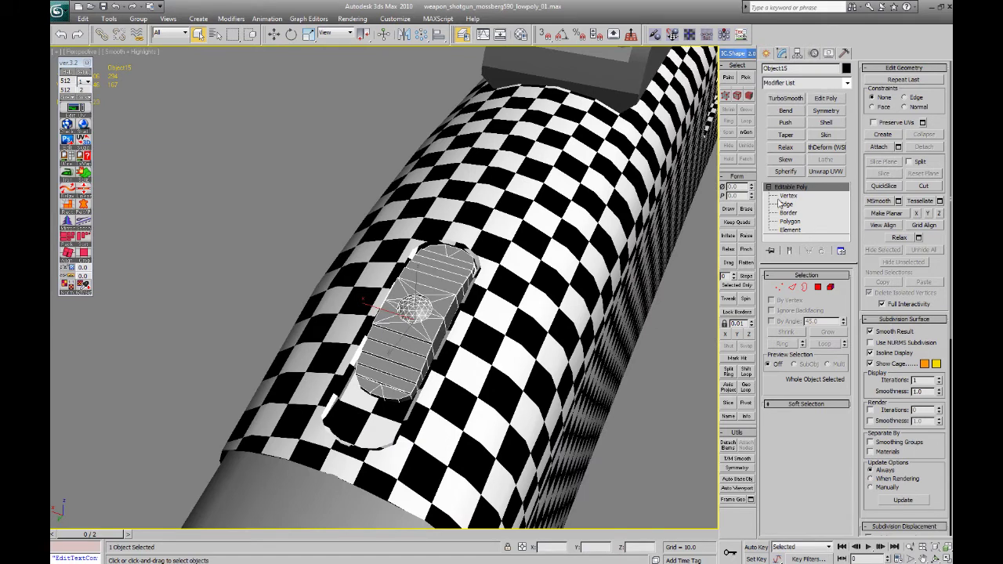
pyautogui.click(787, 195)
pyautogui.click(817, 173)
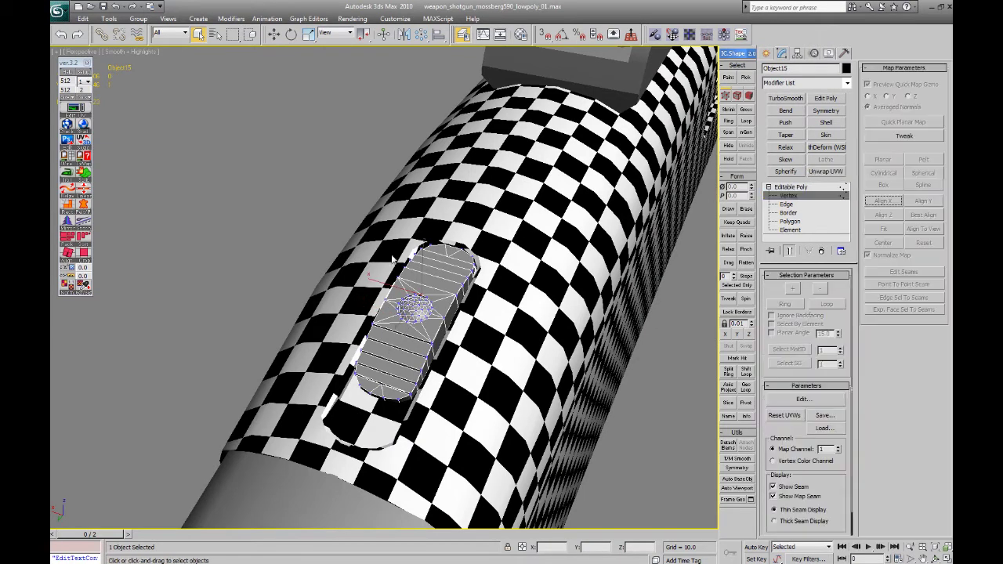
# - Select all the safety switch's faces, open its UV editor, and arrange the editor and view so the switch can be seen beside it
pyautogui.press('3')
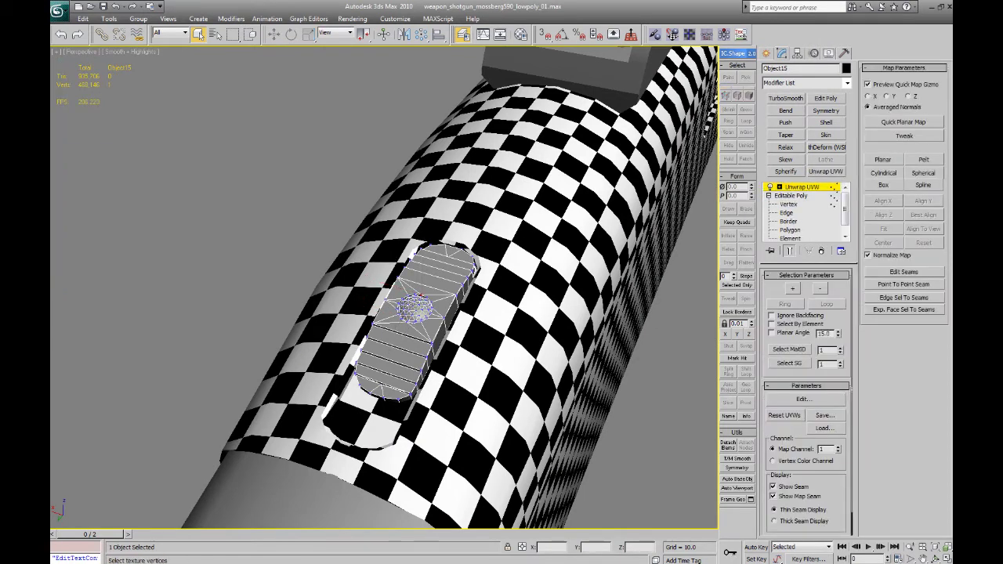
pyautogui.hotkey('ctrl', 'a')
pyautogui.hotkey('ctrl', 'e')
pyautogui.moveTo(100, 60); pyautogui.dragTo(179, 62)
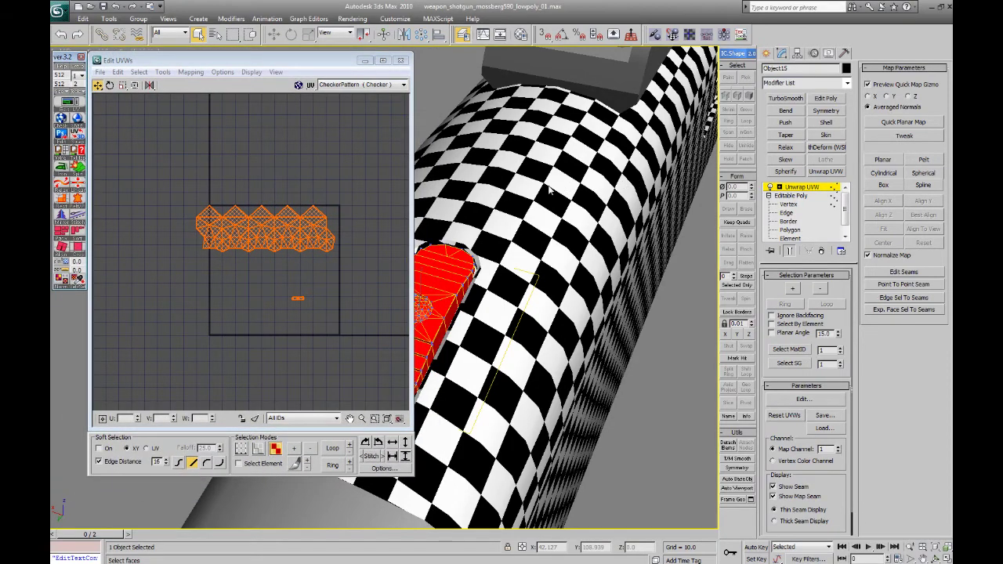
pyautogui.moveTo(551, 190); pyautogui.dragTo(625, 193, button='middle')
pyautogui.scroll(-5, 595, 196)
pyautogui.moveTo(469, 200); pyautogui.dragTo(529, 210, button='middle')
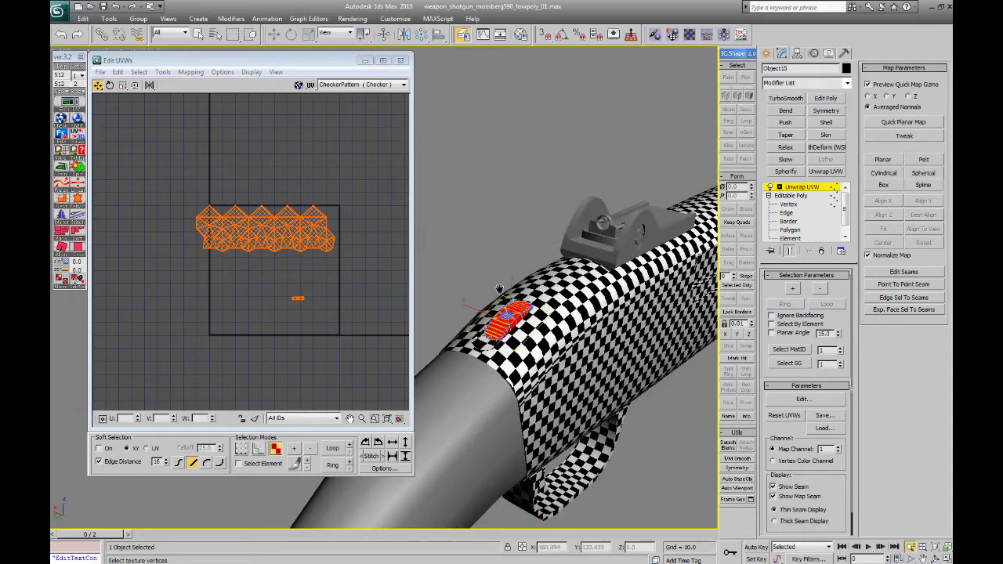
# - Apply a planar map with Normalize Map off to all of the safety switch's selected faces
pyautogui.moveTo(514, 323); pyautogui.dragTo(392, 329, button='middle')
pyautogui.scroll(4, 525, 276)
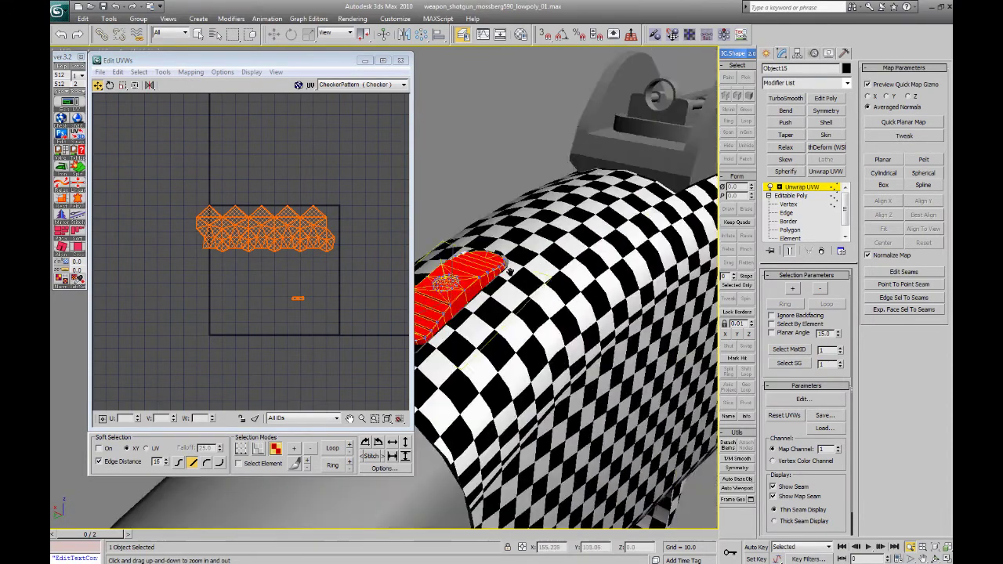
pyautogui.moveTo(526, 270)
pyautogui.keyDown('alt'); pyautogui.mouseDown(button='middle')
pyautogui.moveTo(504, 278)
pyautogui.moveTo(527, 269)
pyautogui.mouseUp(button='middle'); pyautogui.keyUp('alt')
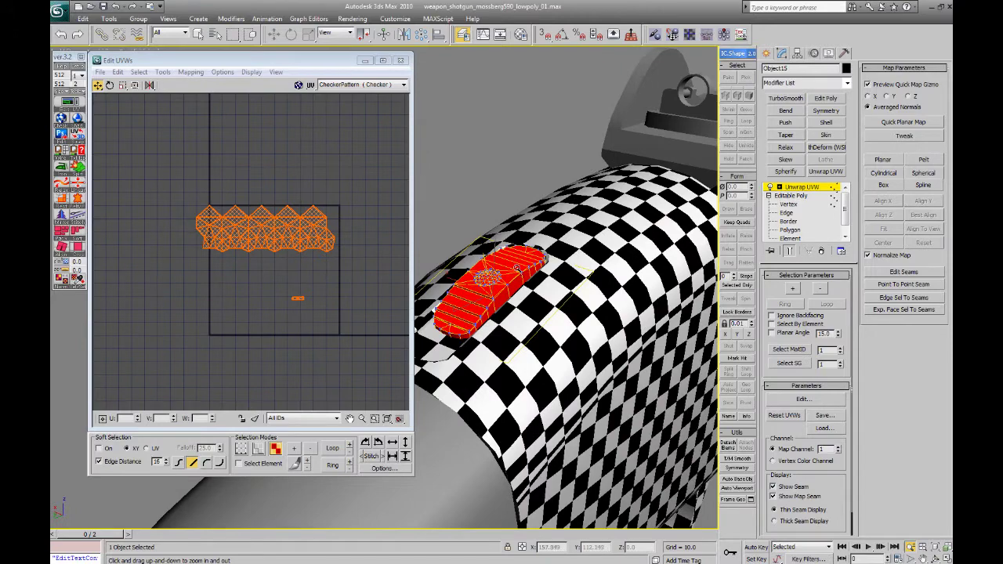
pyautogui.scroll(3, 516, 268)
pyautogui.keyDown('alt'); pyautogui.moveTo(589, 247); pyautogui.dragTo(753, 247, button='middle'); pyautogui.keyUp('alt')
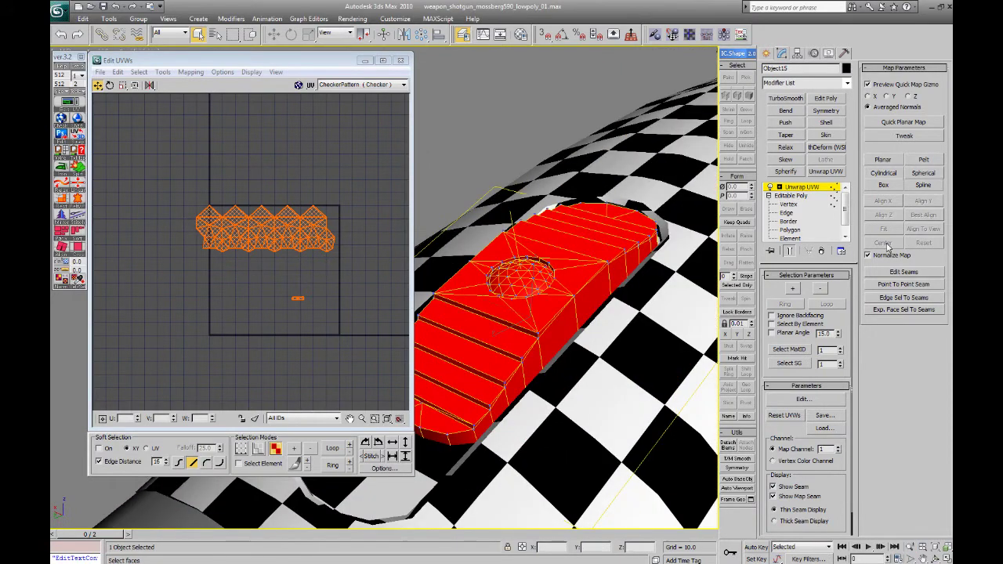
pyautogui.click(889, 176)
# - Hide all other objects so that only the safety switch remains in the viewport
pyautogui.rightClick(545, 256)
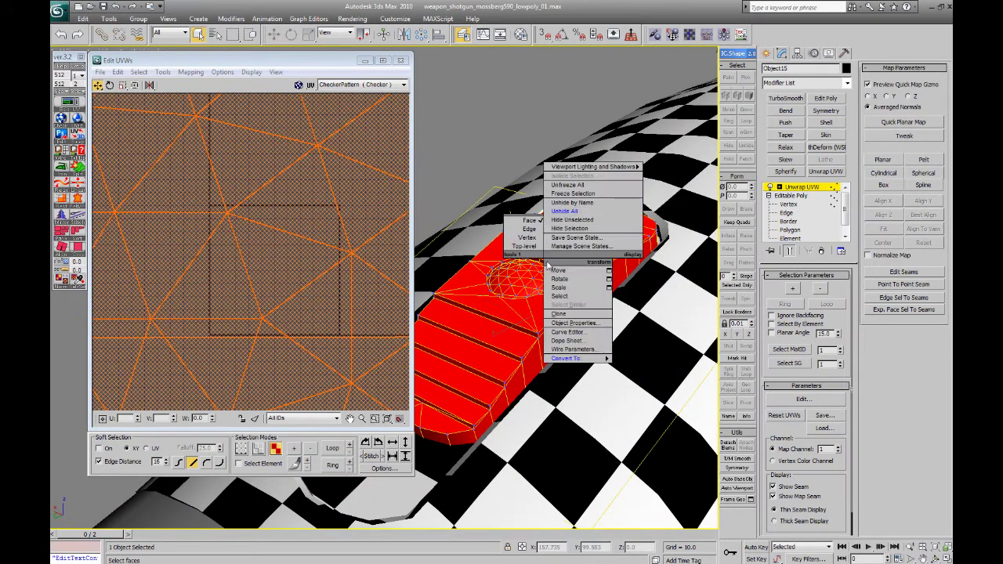
pyautogui.click(571, 230)
pyautogui.rightClick(534, 249)
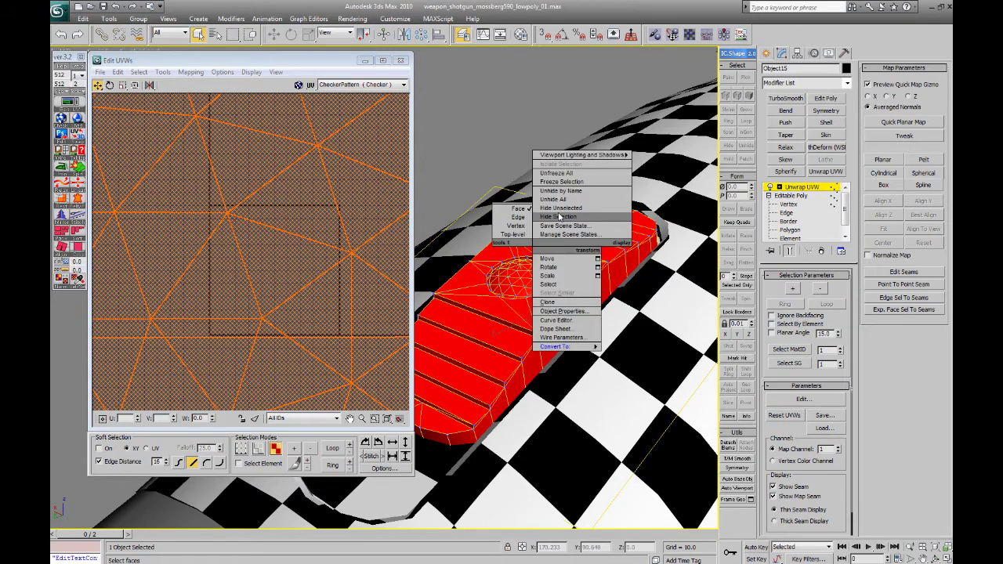
pyautogui.click(559, 218)
pyautogui.rightClick(526, 240)
pyautogui.click(552, 198)
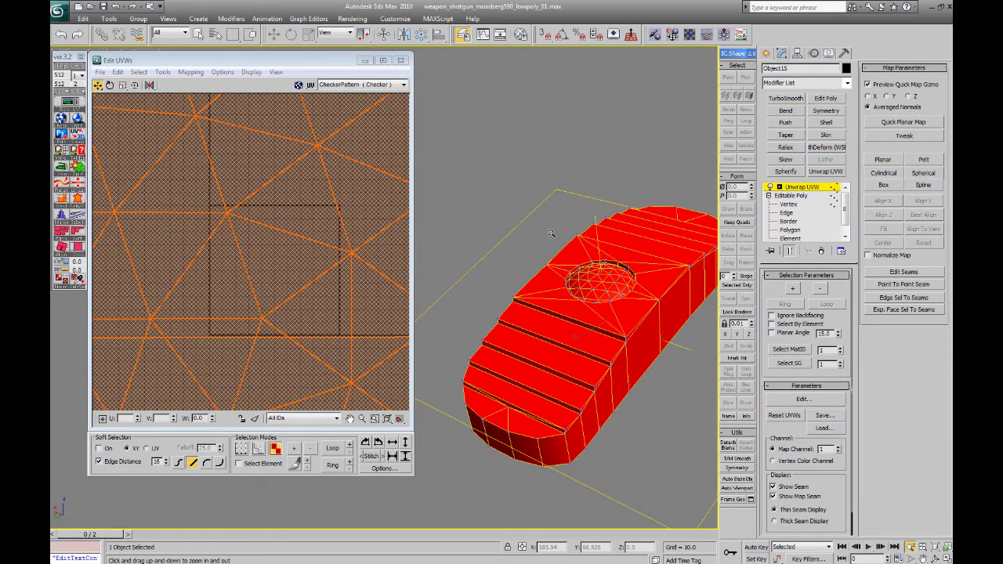
# - Check the switch's planar UV shell, clear the face selection, and convert the safety switch to an editable poly
pyautogui.click(463, 232)
pyautogui.scroll(-6, 228, 188)
pyautogui.moveTo(224, 184); pyautogui.dragTo(287, 258)
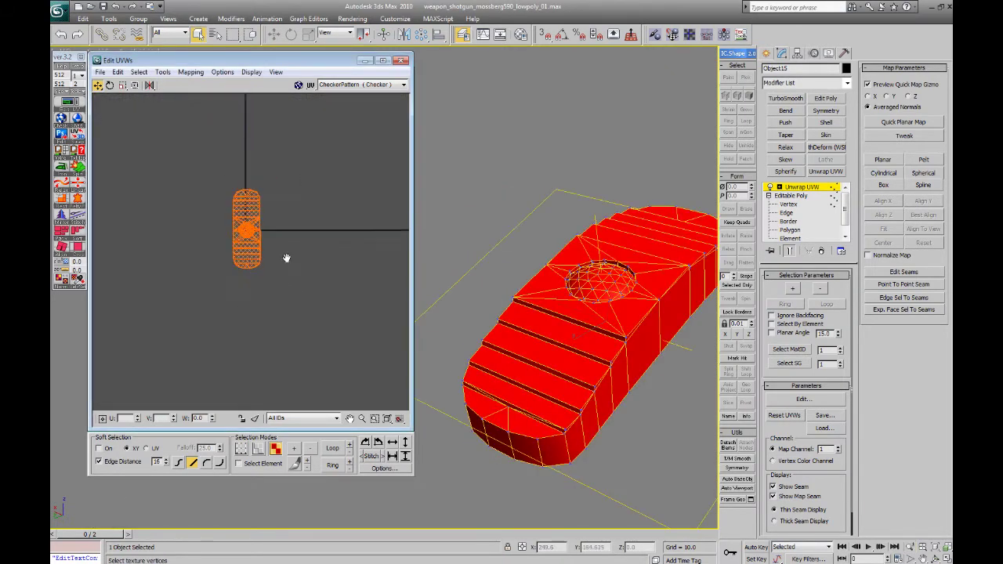
pyautogui.scroll(3, 290, 258)
pyautogui.click(247, 206)
pyautogui.moveTo(247, 206); pyautogui.dragTo(268, 262, button='middle')
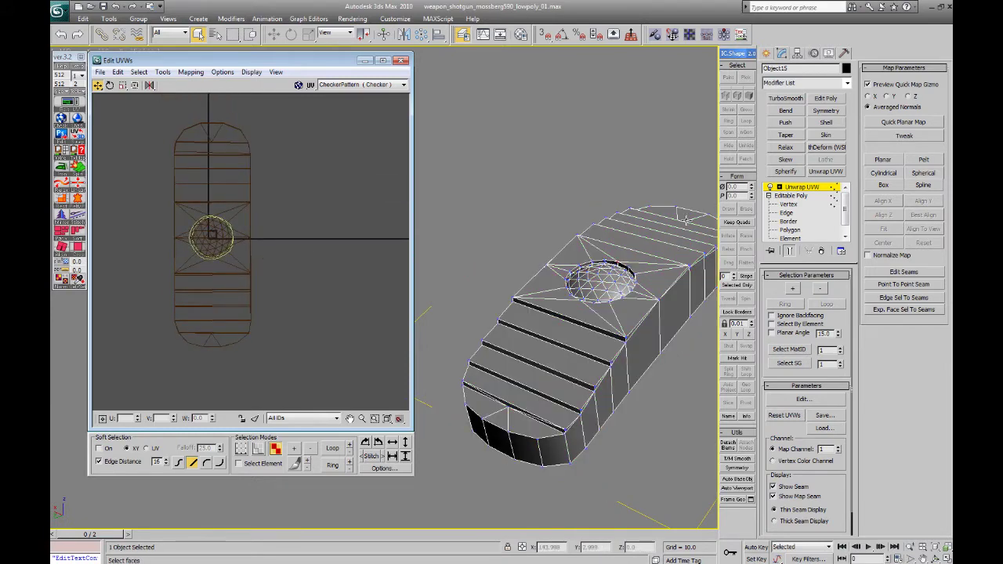
pyautogui.moveTo(552, 253)
pyautogui.keyDown('alt'); pyautogui.mouseDown(button='middle')
pyautogui.moveTo(533, 246)
pyautogui.moveTo(540, 249)
pyautogui.mouseUp(button='middle'); pyautogui.keyUp('alt')
pyautogui.rightClick(484, 259)
pyautogui.moveTo(507, 362)
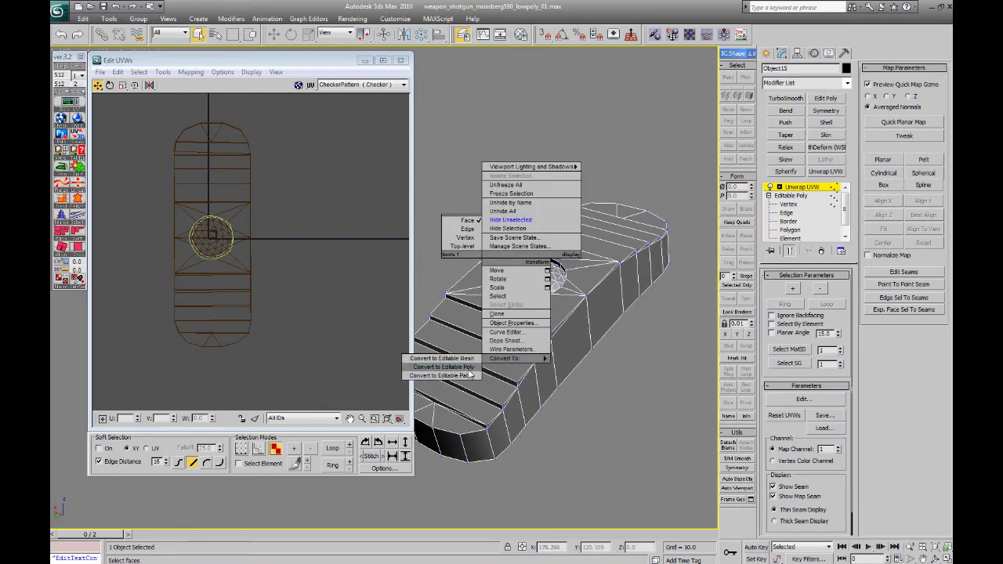
pyautogui.click(468, 363)
# - Select the domed button element and move it out of its hole to beside the switch body
pyautogui.press('5')
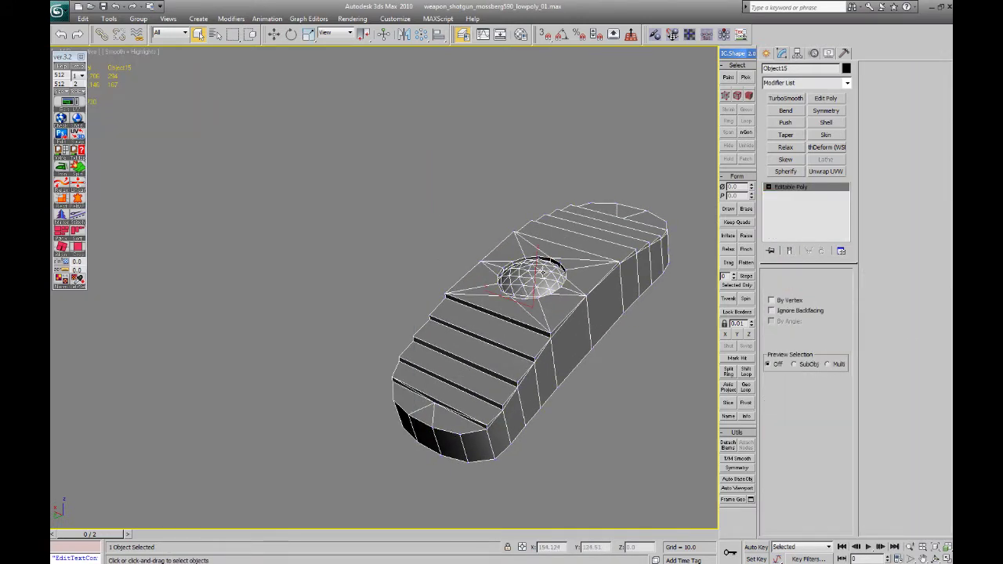
pyautogui.click(531, 275)
pyautogui.press('w')
pyautogui.moveTo(502, 280); pyautogui.dragTo(610, 377)
pyautogui.click(459, 215)
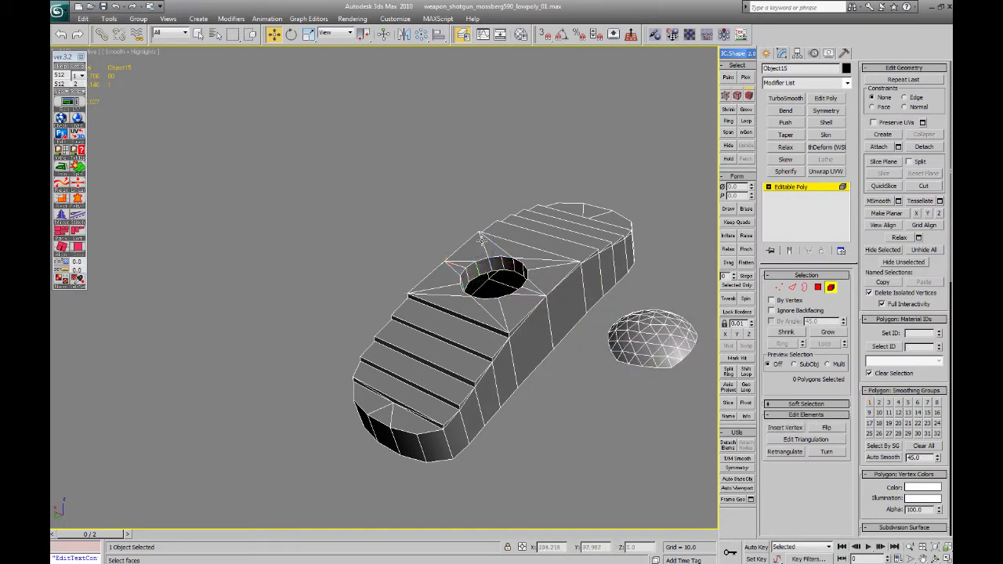
# - Convert the switch to an editable poly again, apply a new Unwrap UVW modifier, and open its UV editor beside the model
pyautogui.rightClick(461, 260)
pyautogui.moveTo(479, 358)
pyautogui.click(441, 364)
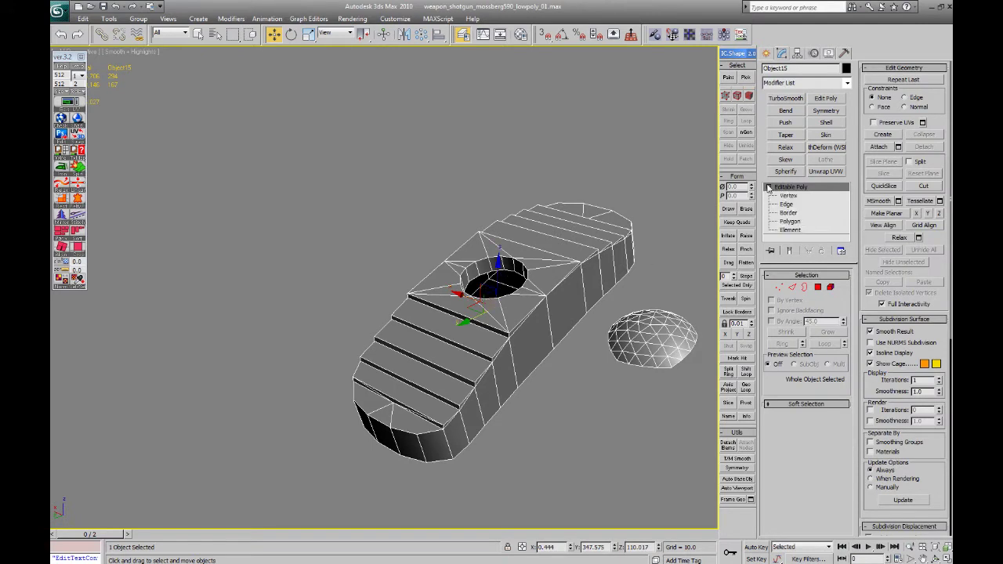
pyautogui.click(826, 171)
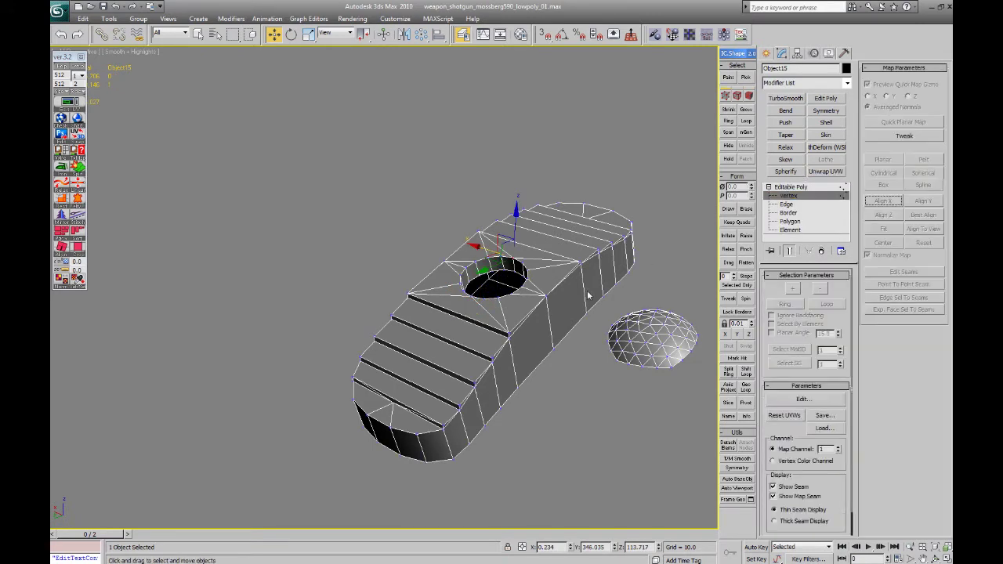
pyautogui.click(70, 102)
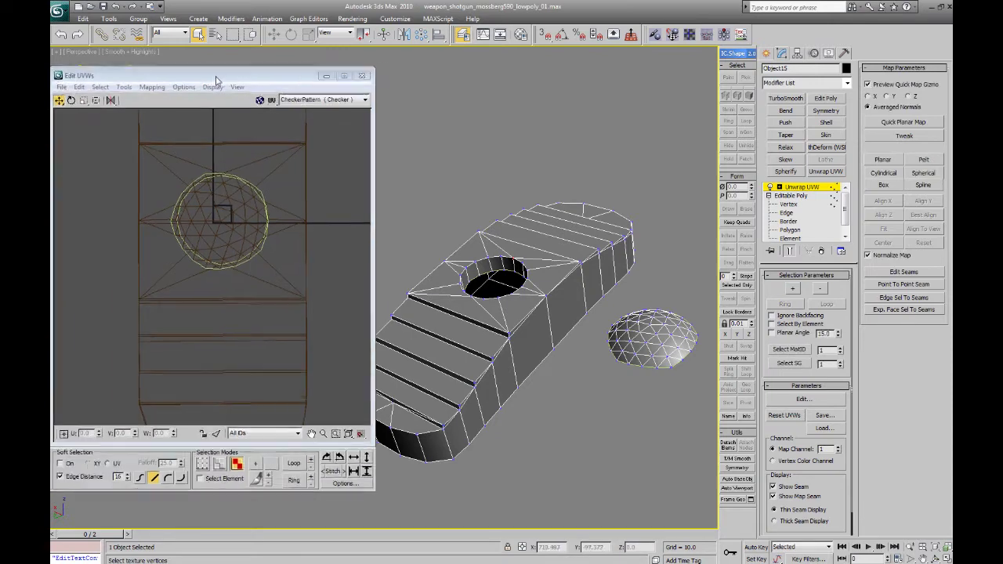
pyautogui.moveTo(216, 81); pyautogui.dragTo(270, 73)
pyautogui.scroll(-5, 236, 180)
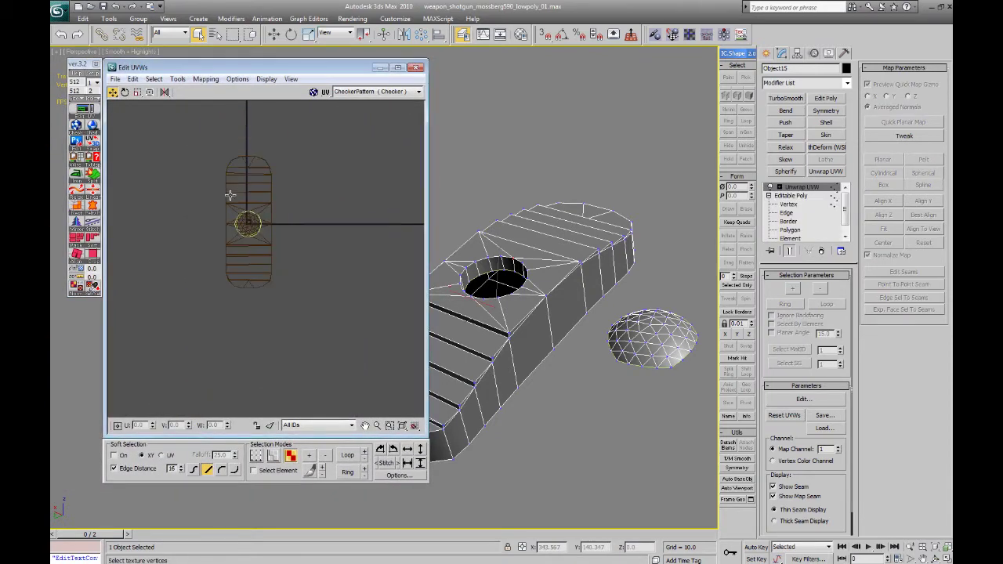
# - Enter the Face level of the Unwrap UVW modifier and select all faces of the separated dome
pyautogui.click(638, 315)
pyautogui.press('1')
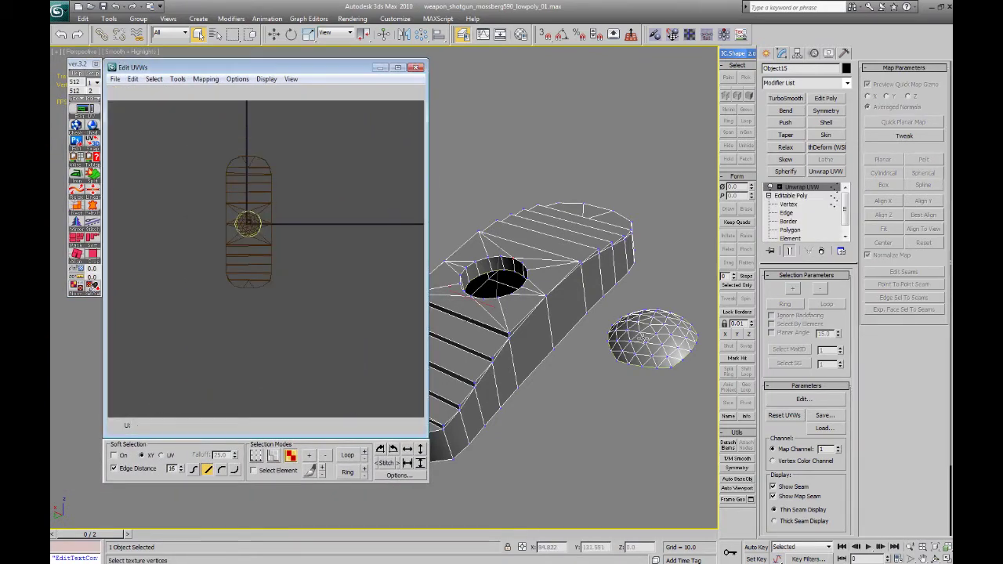
pyautogui.click(780, 189)
pyautogui.keyDown('alt'); pyautogui.moveTo(627, 285); pyautogui.dragTo(593, 321, button='middle'); pyautogui.keyUp('alt')
pyautogui.press('3')
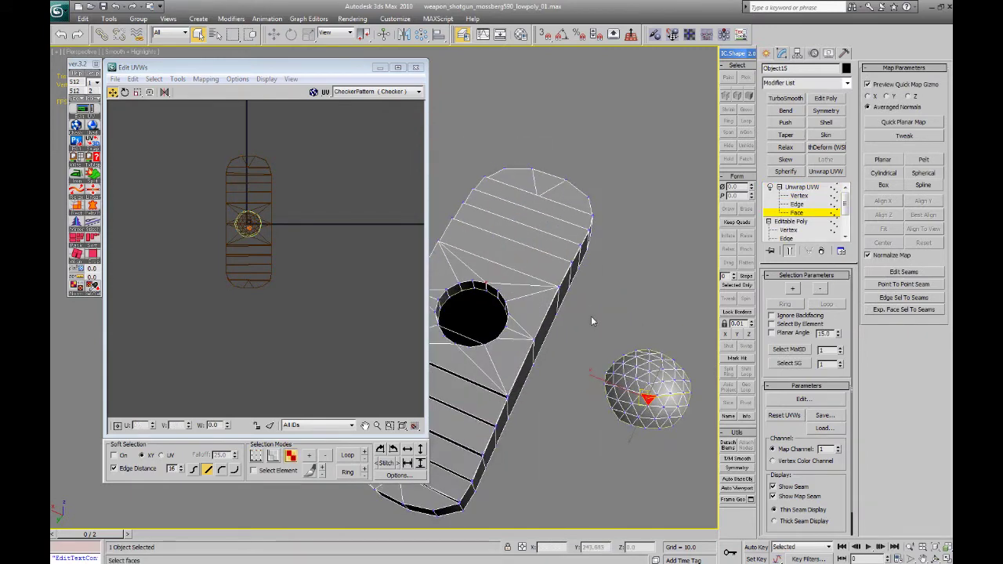
pyautogui.moveTo(592, 316); pyautogui.dragTo(709, 445)
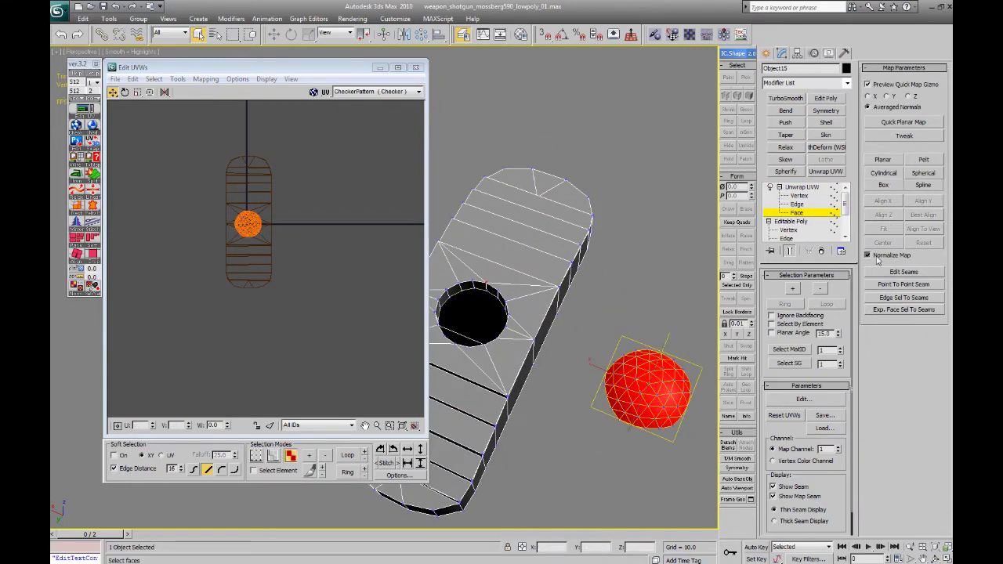
# - Planar-map the dome with Best Align and move its UV shell clear of the switch body's shell
pyautogui.click(884, 159)
pyautogui.click(925, 214)
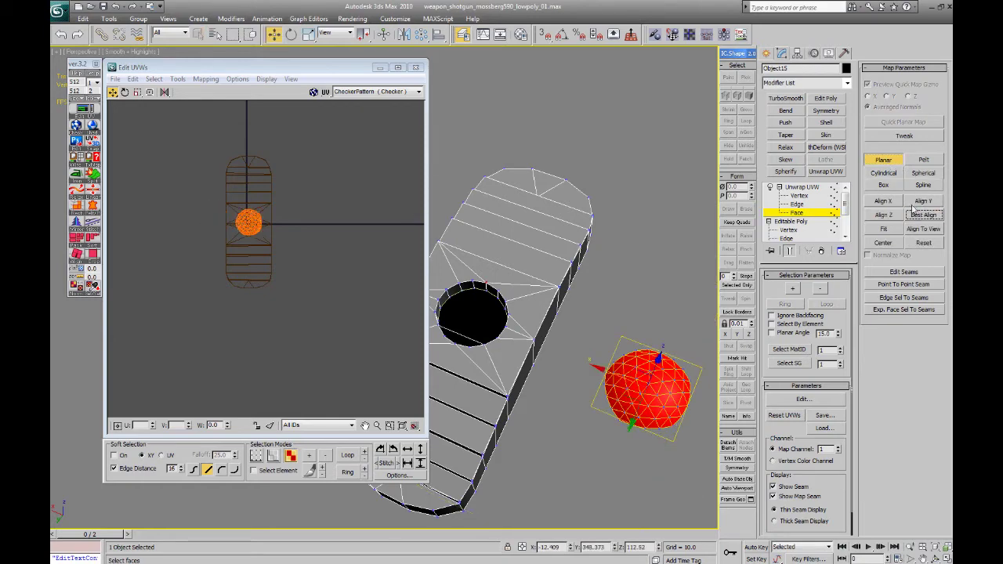
pyautogui.click(875, 163)
pyautogui.moveTo(251, 219); pyautogui.dragTo(389, 166)
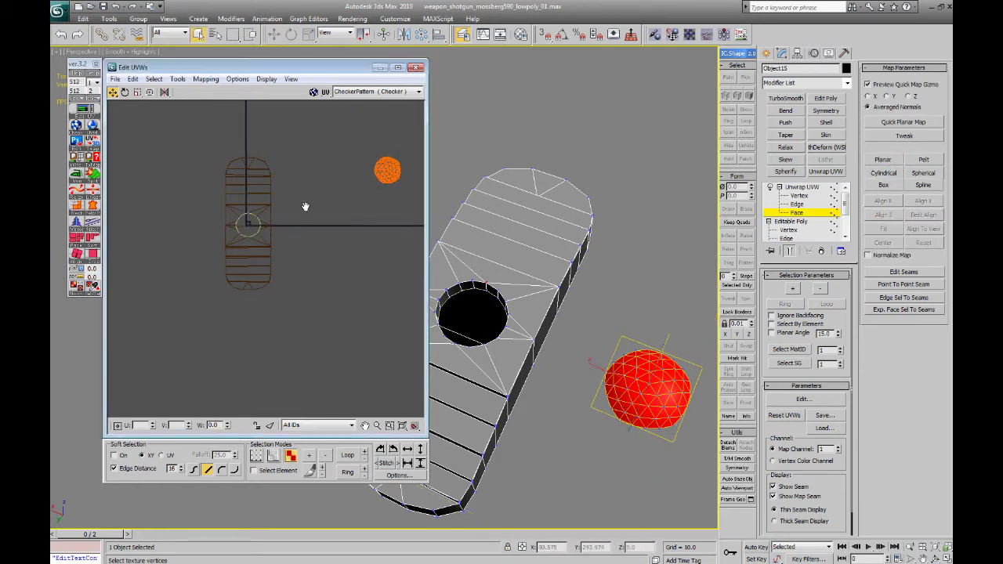
pyautogui.scroll(-3, 266, 275)
pyautogui.click(185, 246)
# - Select the stepped top faces of the switch body between the near rounded end and the hole
pyautogui.moveTo(443, 349); pyautogui.dragTo(494, 282, button='middle')
pyautogui.click(495, 343)
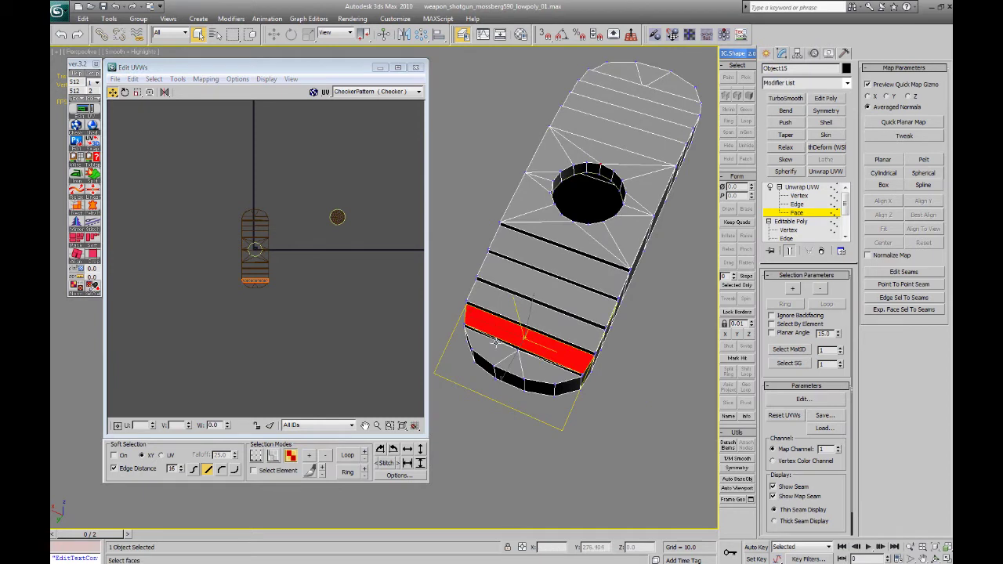
pyautogui.keyDown('ctrl'); pyautogui.click(523, 316); pyautogui.keyUp('ctrl')
pyautogui.keyDown('ctrl'); pyautogui.click(529, 284); pyautogui.keyUp('ctrl')
pyautogui.keyDown('ctrl'); pyautogui.click(538, 256); pyautogui.keyUp('ctrl')
pyautogui.keyDown('ctrl'); pyautogui.click(547, 233); pyautogui.keyUp('ctrl')
# - Add all the triangular top faces surrounding the button hole to the face selection
pyautogui.keyDown('ctrl'); pyautogui.click(549, 213); pyautogui.keyUp('ctrl')
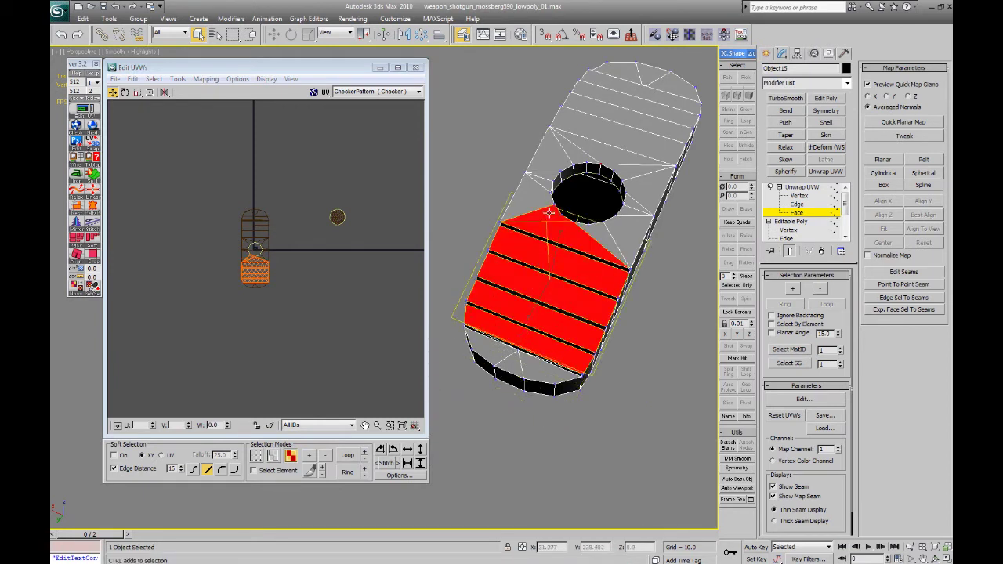
pyautogui.keyDown('ctrl'); pyautogui.click(535, 207); pyautogui.keyUp('ctrl')
pyautogui.keyDown('ctrl'); pyautogui.click(554, 159); pyautogui.keyUp('ctrl')
pyautogui.keyDown('ctrl'); pyautogui.click(598, 151); pyautogui.keyUp('ctrl')
pyautogui.keyDown('ctrl'); pyautogui.click(629, 171); pyautogui.keyUp('ctrl')
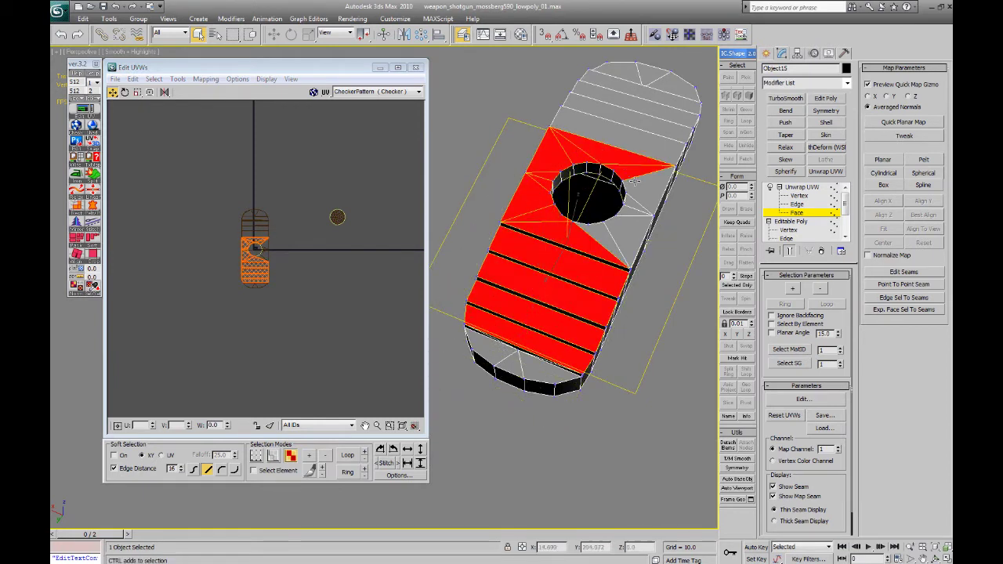
pyautogui.keyDown('ctrl'); pyautogui.click(651, 189); pyautogui.keyUp('ctrl')
pyautogui.keyDown('ctrl'); pyautogui.click(633, 202); pyautogui.keyUp('ctrl')
pyautogui.keyDown('ctrl'); pyautogui.click(631, 212); pyautogui.keyUp('ctrl')
pyautogui.keyDown('ctrl'); pyautogui.click(627, 229); pyautogui.keyUp('ctrl')
# - Add the top faces beyond the hole and those at both rounded ends to the face selection
pyautogui.keyDown('ctrl'); pyautogui.click(638, 149); pyautogui.keyUp('ctrl')
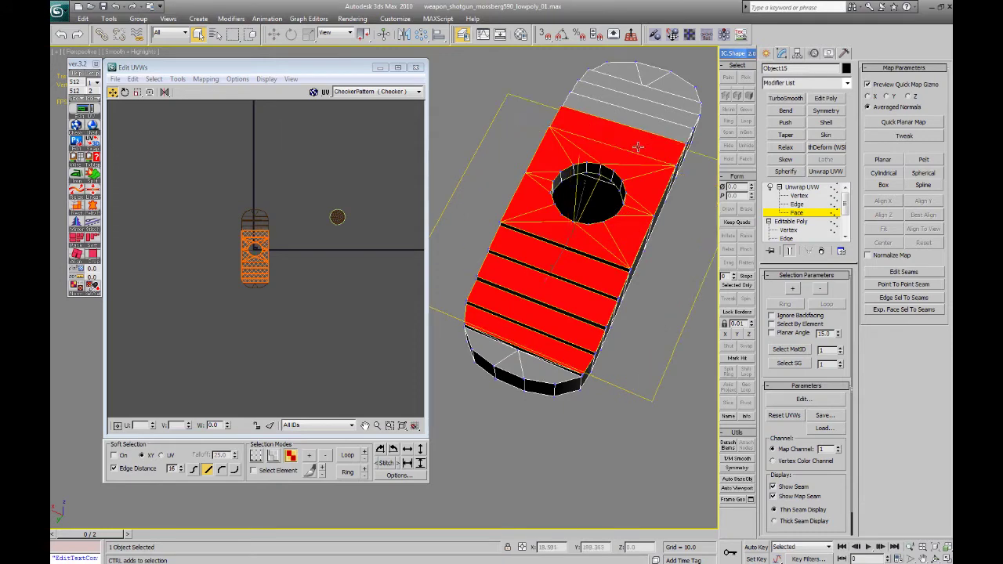
pyautogui.keyDown('ctrl'); pyautogui.click(639, 118); pyautogui.keyUp('ctrl')
pyautogui.keyDown('ctrl'); pyautogui.click(641, 92); pyautogui.keyUp('ctrl')
pyautogui.keyDown('ctrl'); pyautogui.click(639, 72); pyautogui.keyUp('ctrl')
pyautogui.keyDown('ctrl'); pyautogui.click(654, 78); pyautogui.keyUp('ctrl')
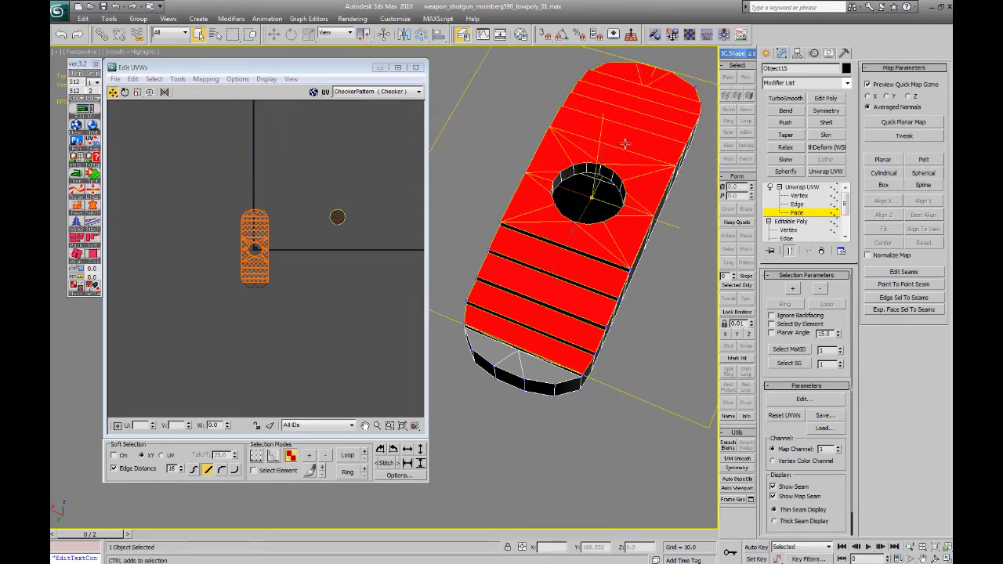
pyautogui.keyDown('ctrl'); pyautogui.click(505, 365); pyautogui.keyUp('ctrl')
pyautogui.keyDown('ctrl'); pyautogui.click(549, 369); pyautogui.keyUp('ctrl')
# - Planar-map the selected top faces of the switch body and align the projection with Best Align
pyautogui.keyDown('alt'); pyautogui.moveTo(564, 332); pyautogui.dragTo(573, 261, button='middle'); pyautogui.keyUp('alt')
pyautogui.click(884, 160)
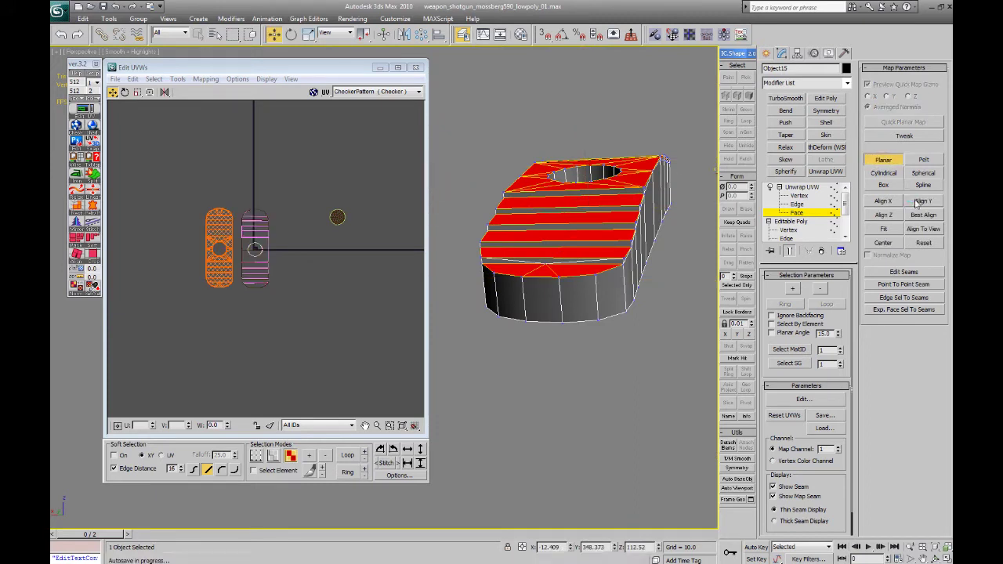
pyautogui.click(878, 159)
pyautogui.moveTo(281, 239); pyautogui.dragTo(335, 231, button='middle')
pyautogui.scroll(3, 229, 250)
pyautogui.click(877, 160)
pyautogui.click(918, 214)
pyautogui.click(882, 161)
# - Move the top faces' UV shell well away from the remaining body UVs and clear the selection
pyautogui.scroll(3, 303, 239)
pyautogui.scroll(-2, 303, 238)
pyautogui.moveTo(319, 228); pyautogui.dragTo(177, 217)
pyautogui.scroll(2, 186, 213)
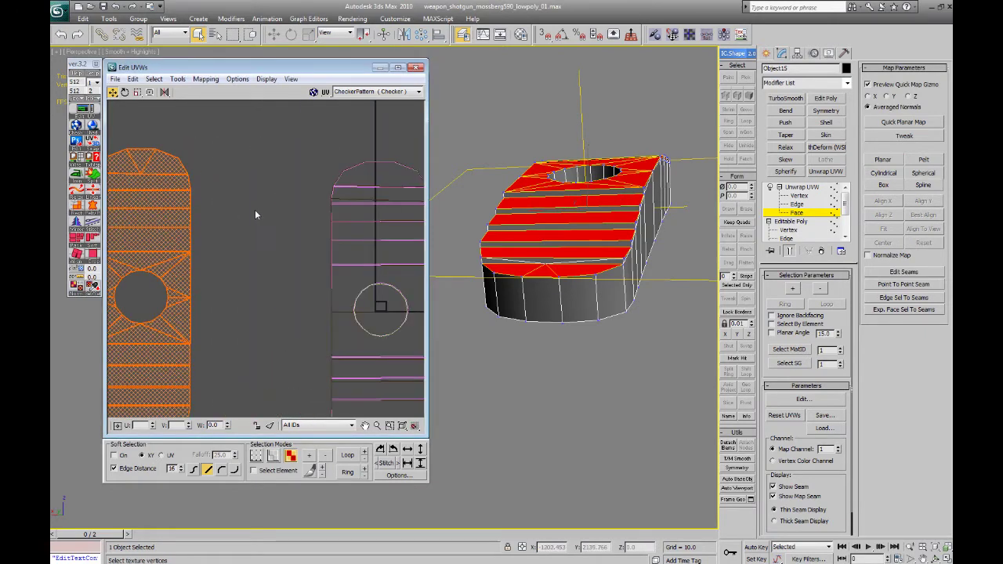
pyautogui.click(227, 216)
pyautogui.scroll(-1, 228, 214)
pyautogui.moveTo(239, 203); pyautogui.dragTo(322, 196, button='middle')
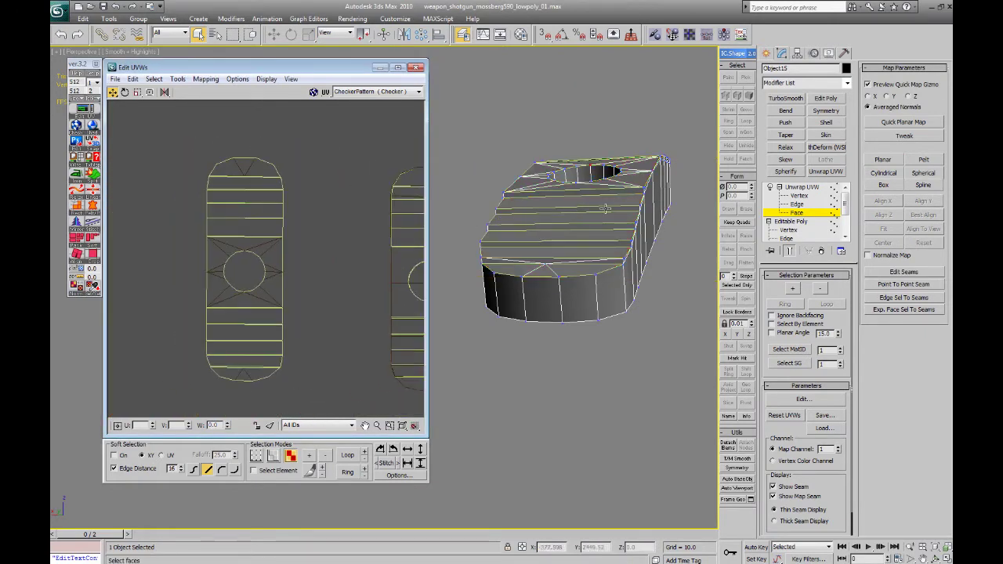
# - Select the side-wall faces from the near rounded end along the first part of the switch's long side
pyautogui.keyDown('alt'); pyautogui.moveTo(603, 215); pyautogui.dragTo(497, 250, button='middle'); pyautogui.keyUp('alt')
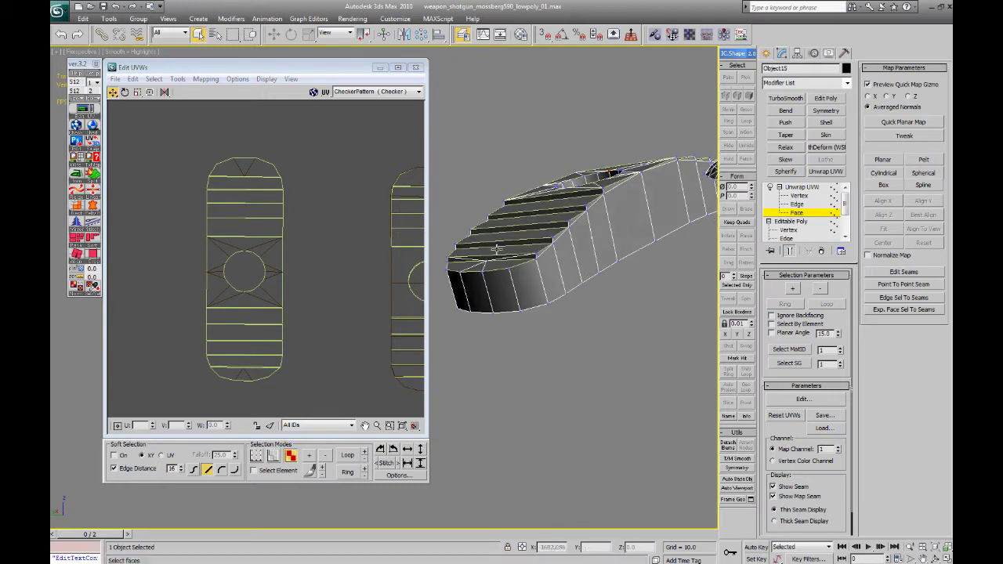
pyautogui.click(499, 278)
pyautogui.keyDown('ctrl'); pyautogui.click(542, 257); pyautogui.keyUp('ctrl')
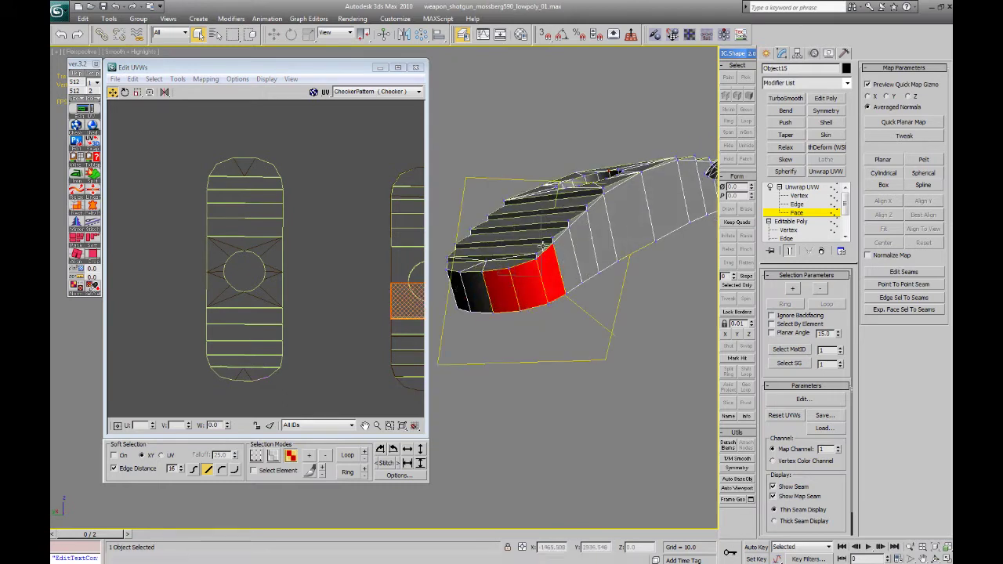
pyautogui.hotkey('ctrl', 'z')
pyautogui.keyDown('ctrl'); pyautogui.click(566, 244); pyautogui.keyUp('ctrl')
pyautogui.keyDown('ctrl'); pyautogui.click(572, 224); pyautogui.keyUp('ctrl')
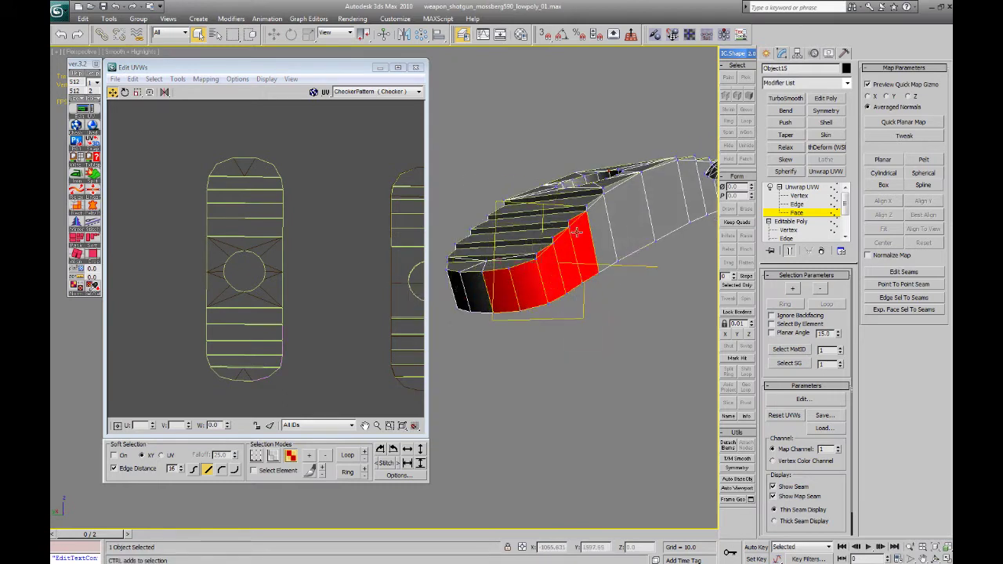
pyautogui.keyDown('ctrl'); pyautogui.click(600, 203); pyautogui.keyUp('ctrl')
pyautogui.keyDown('ctrl'); pyautogui.click(619, 202); pyautogui.keyUp('ctrl')
# - Extend the side-wall selection along the middle of the long side behind the separated dome
pyautogui.keyDown('alt'); pyautogui.moveTo(619, 201); pyautogui.dragTo(627, 227, button='middle'); pyautogui.keyUp('alt')
pyautogui.moveTo(627, 228); pyautogui.dragTo(572, 224, button='middle')
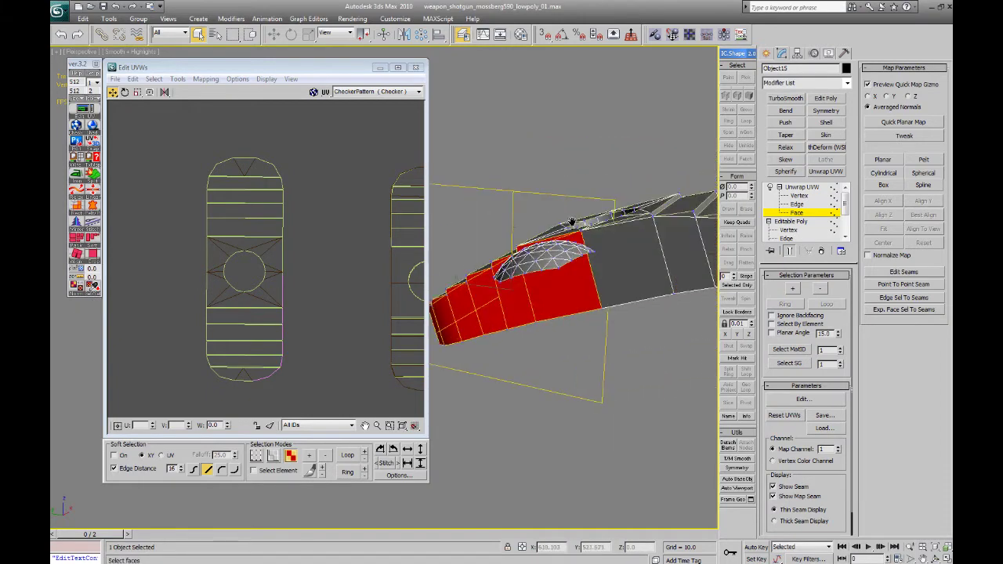
pyautogui.keyDown('ctrl'); pyautogui.click(631, 227); pyautogui.keyUp('ctrl')
pyautogui.keyDown('ctrl'); pyautogui.click(662, 221); pyautogui.keyUp('ctrl')
pyautogui.keyDown('ctrl'); pyautogui.click(679, 215); pyautogui.keyUp('ctrl')
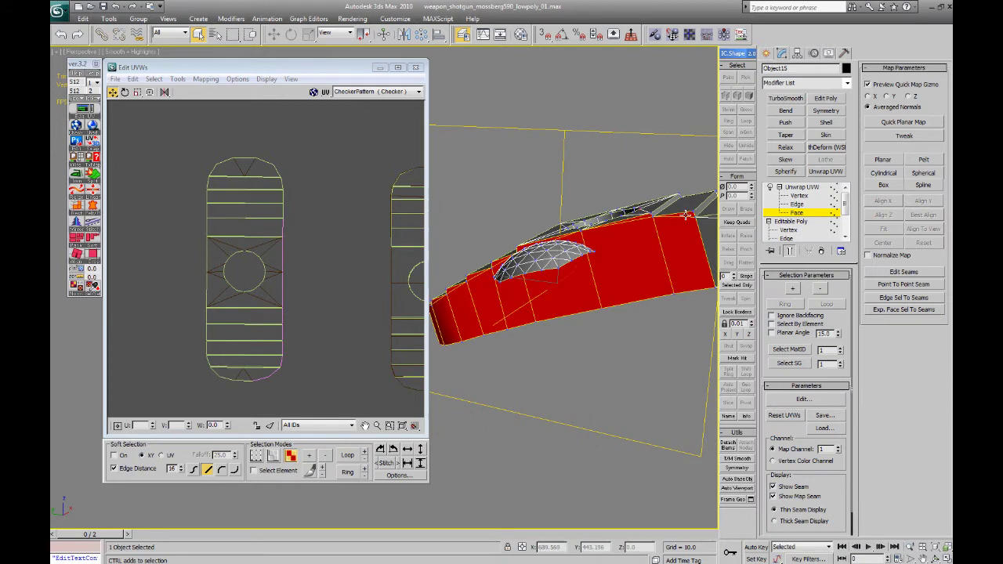
# - Extend the side-wall selection past the separated dome to the start of the switch's far rounded end
pyautogui.keyDown('alt'); pyautogui.moveTo(679, 215); pyautogui.dragTo(546, 220, button='middle'); pyautogui.keyUp('alt')
pyautogui.keyDown('ctrl'); pyautogui.click(549, 221); pyautogui.keyUp('ctrl')
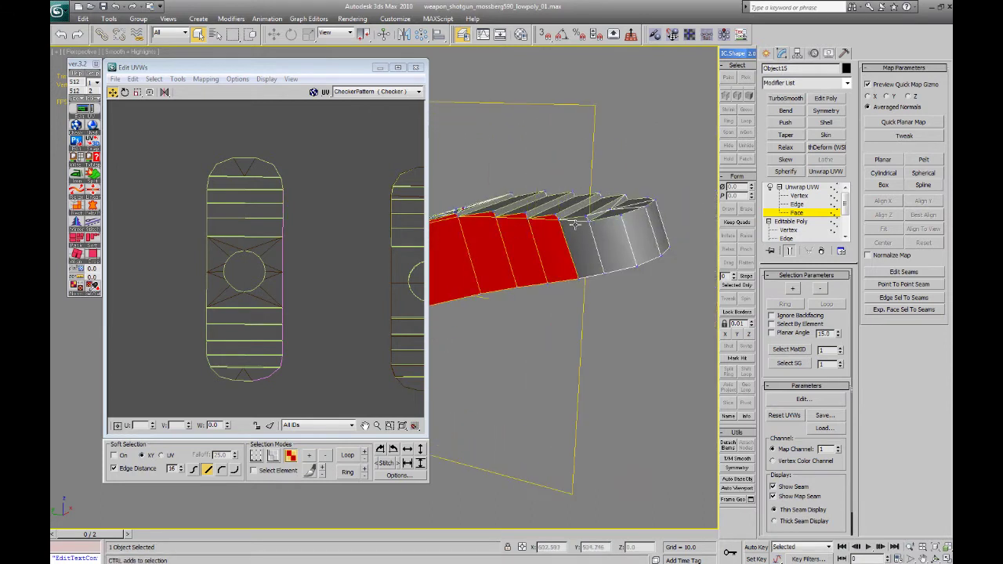
pyautogui.keyDown('ctrl'); pyautogui.click(584, 223); pyautogui.keyUp('ctrl')
pyautogui.keyDown('ctrl'); pyautogui.click(607, 229); pyautogui.keyUp('ctrl')
pyautogui.keyDown('ctrl'); pyautogui.click(629, 223); pyautogui.keyUp('ctrl')
# - Add the side-wall faces around the far rounded end and the first part of the opposite long side
pyautogui.keyDown('alt'); pyautogui.moveTo(653, 213); pyautogui.dragTo(494, 272, button='middle'); pyautogui.keyUp('alt')
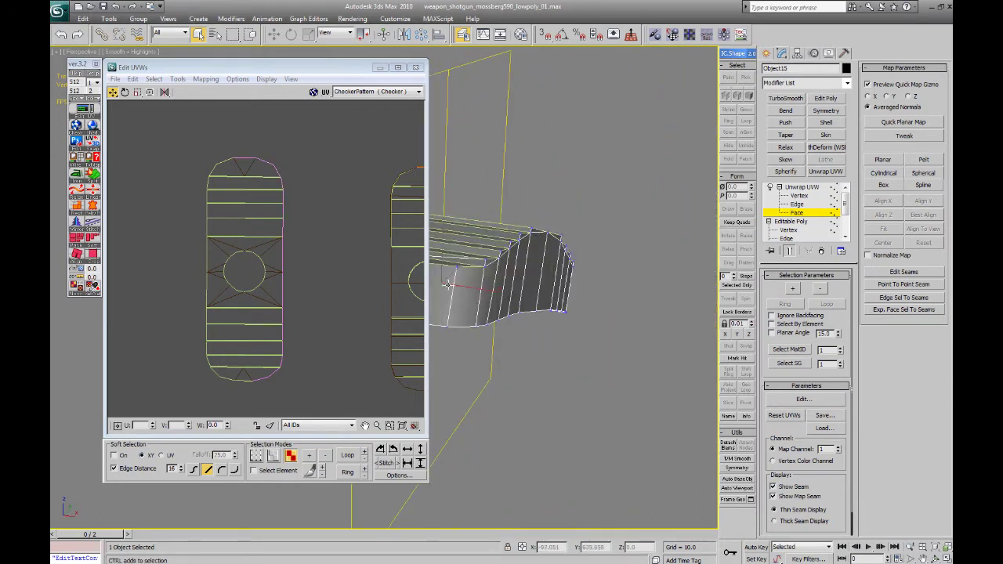
pyautogui.keyDown('ctrl'); pyautogui.click(499, 265); pyautogui.keyUp('ctrl')
pyautogui.keyDown('ctrl'); pyautogui.click(515, 244); pyautogui.keyUp('ctrl')
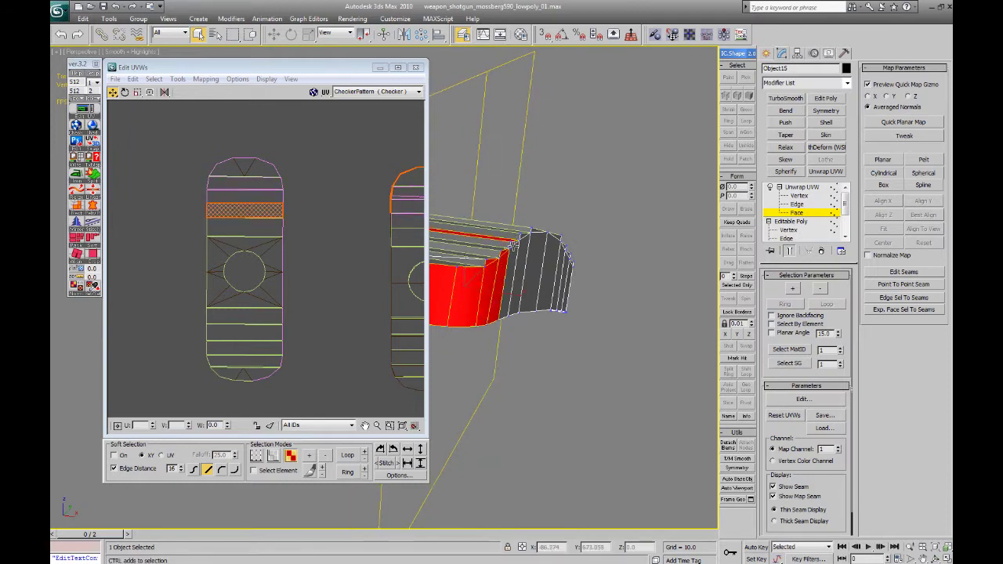
pyautogui.hotkey('ctrl', 'z')
pyautogui.keyDown('ctrl'); pyautogui.click(514, 249); pyautogui.keyUp('ctrl')
pyautogui.keyDown('ctrl'); pyautogui.click(524, 245); pyautogui.keyUp('ctrl')
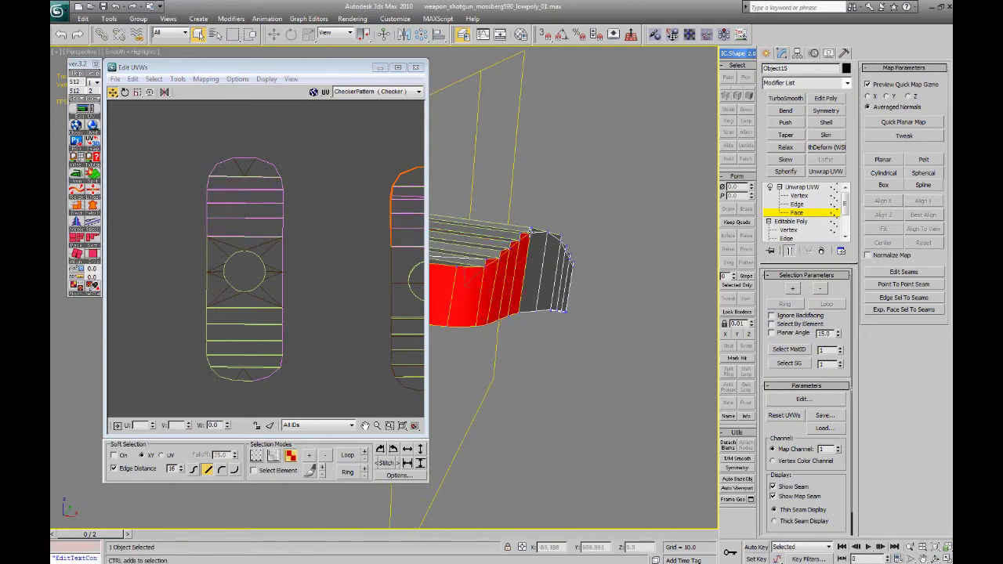
pyautogui.keyDown('ctrl'); pyautogui.click(539, 239); pyautogui.keyUp('ctrl')
pyautogui.keyDown('ctrl'); pyautogui.click(555, 240); pyautogui.keyUp('ctrl')
# - Complete the side-wall selection along the rest of the opposite long side and around the near rounded end
pyautogui.keyDown('alt'); pyautogui.moveTo(556, 241); pyautogui.dragTo(531, 290, button='middle'); pyautogui.keyUp('alt')
pyautogui.keyDown('ctrl'); pyautogui.click(538, 288); pyautogui.keyUp('ctrl')
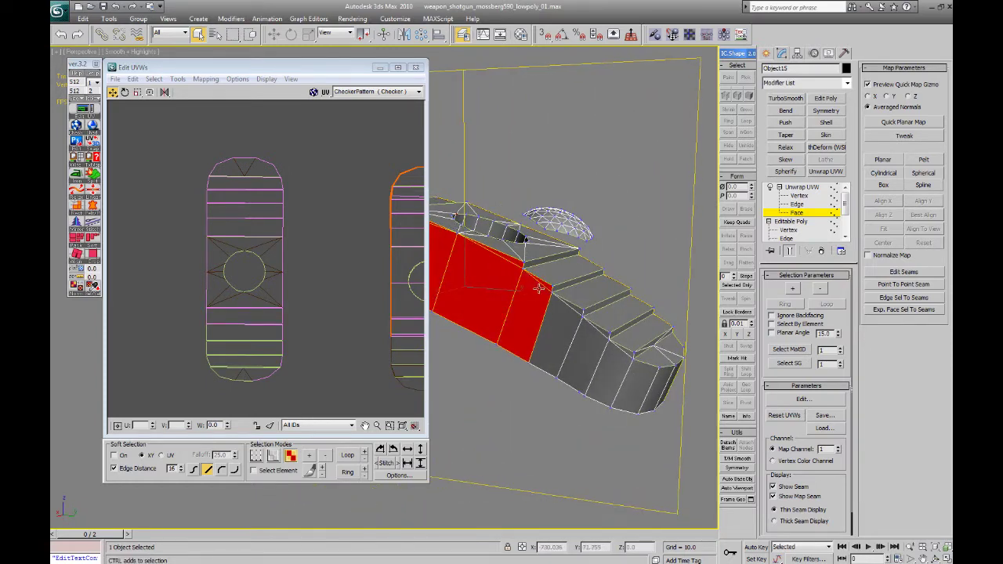
pyautogui.keyDown('ctrl'); pyautogui.click(572, 312); pyautogui.keyUp('ctrl')
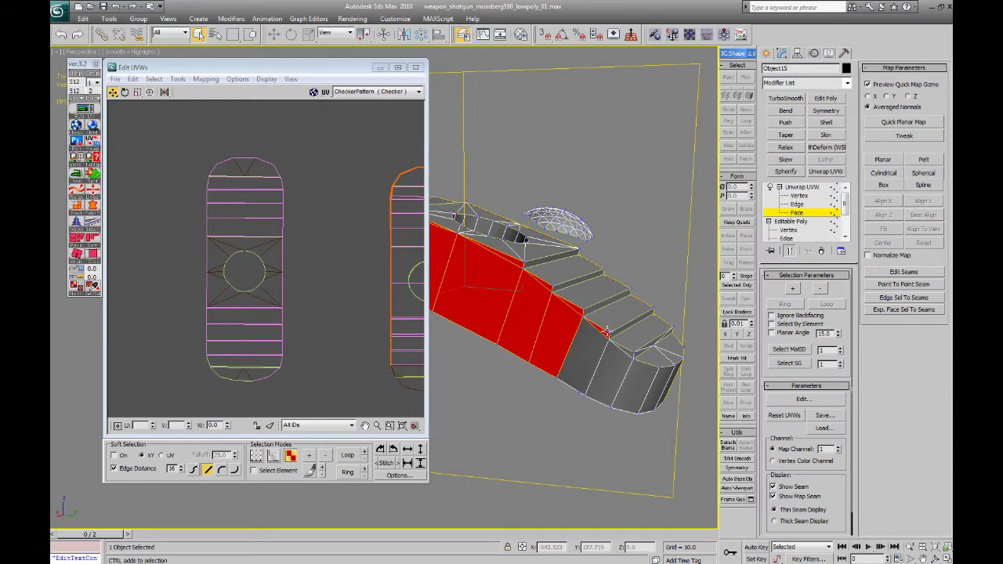
pyautogui.keyDown('ctrl'); pyautogui.click(604, 349); pyautogui.keyUp('ctrl')
pyautogui.keyDown('ctrl'); pyautogui.click(619, 354); pyautogui.keyUp('ctrl')
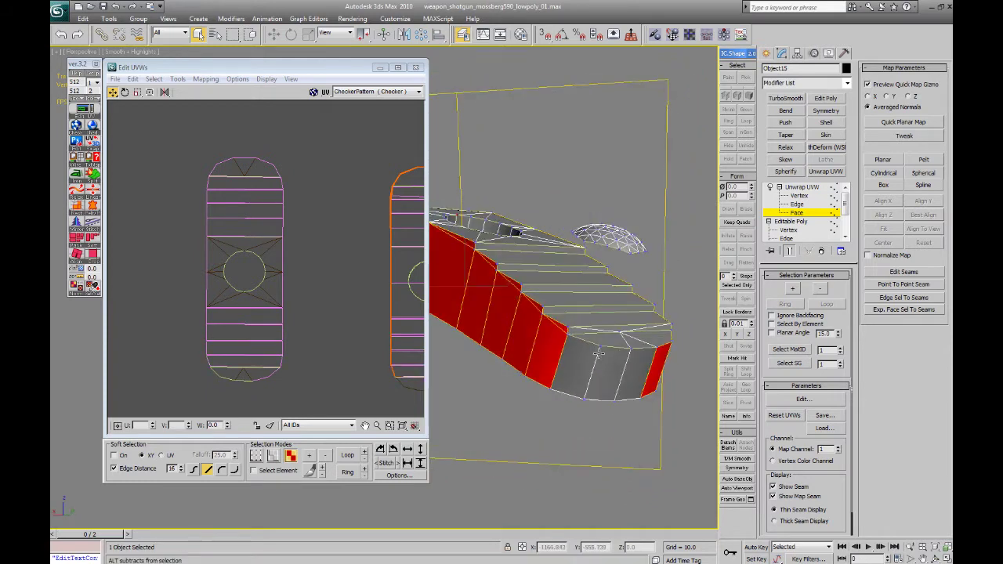
pyautogui.keyDown('ctrl'); pyautogui.click(579, 363); pyautogui.keyUp('ctrl')
pyautogui.keyDown('ctrl'); pyautogui.click(606, 360); pyautogui.keyUp('ctrl')
pyautogui.keyDown('ctrl'); pyautogui.click(632, 356); pyautogui.keyUp('ctrl')
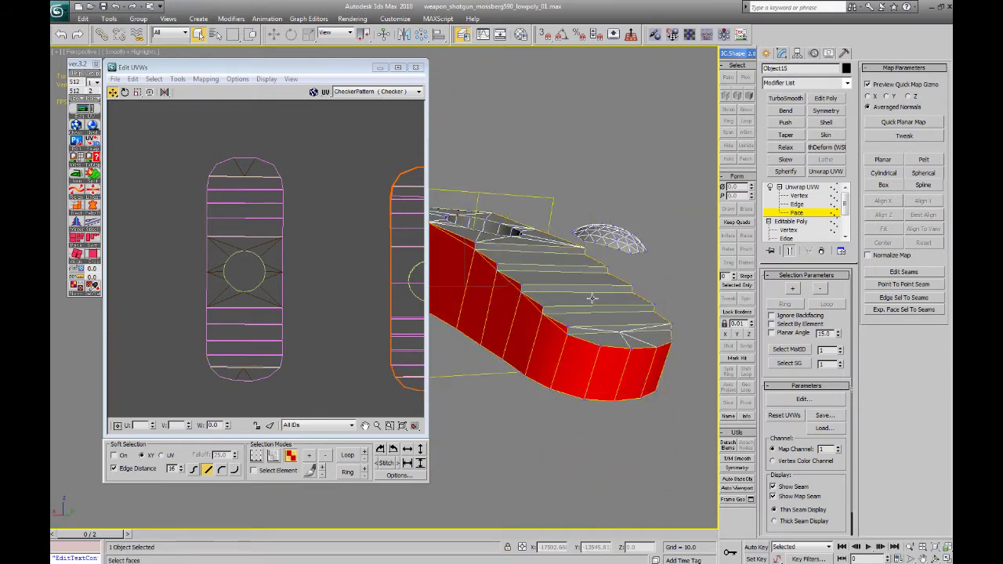
# - Apply cylindrical mapping to the selected side-wall loop and inspect the resulting UV strip
pyautogui.moveTo(578, 246); pyautogui.dragTo(481, 273, button='middle')
pyautogui.scroll(-3, 525, 270)
pyautogui.scroll(-2, 553, 274)
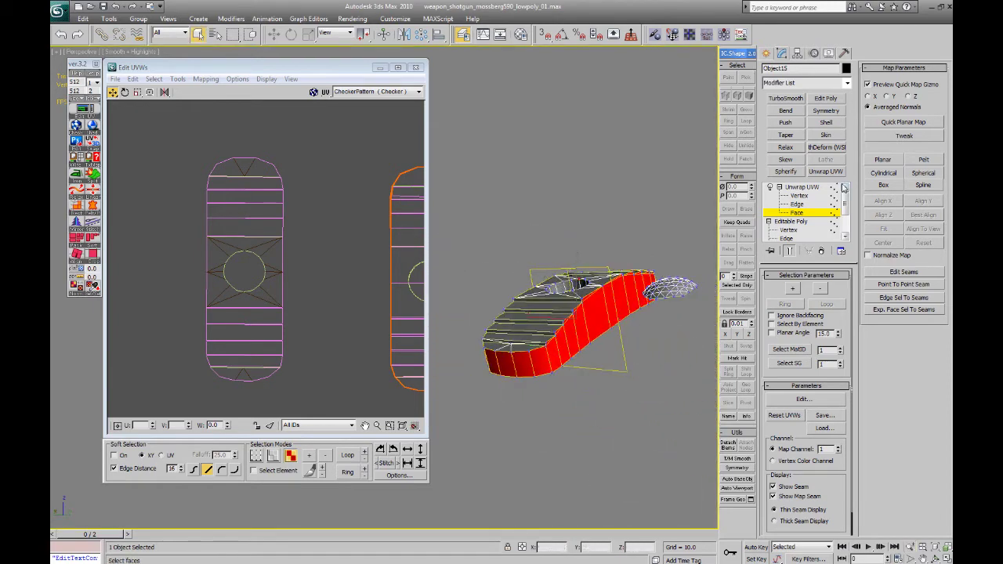
pyautogui.click(878, 173)
pyautogui.moveTo(575, 283); pyautogui.dragTo(554, 268, button='middle')
pyautogui.scroll(3, 553, 268)
pyautogui.scroll(-1, 554, 269)
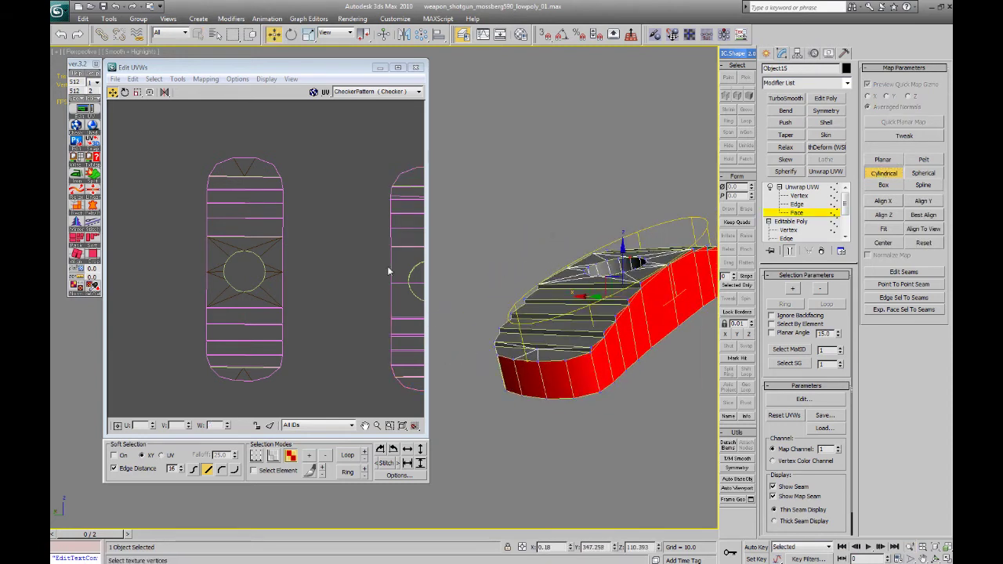
pyautogui.scroll(-3, 266, 260)
pyautogui.moveTo(361, 244); pyautogui.dragTo(199, 253, button='middle')
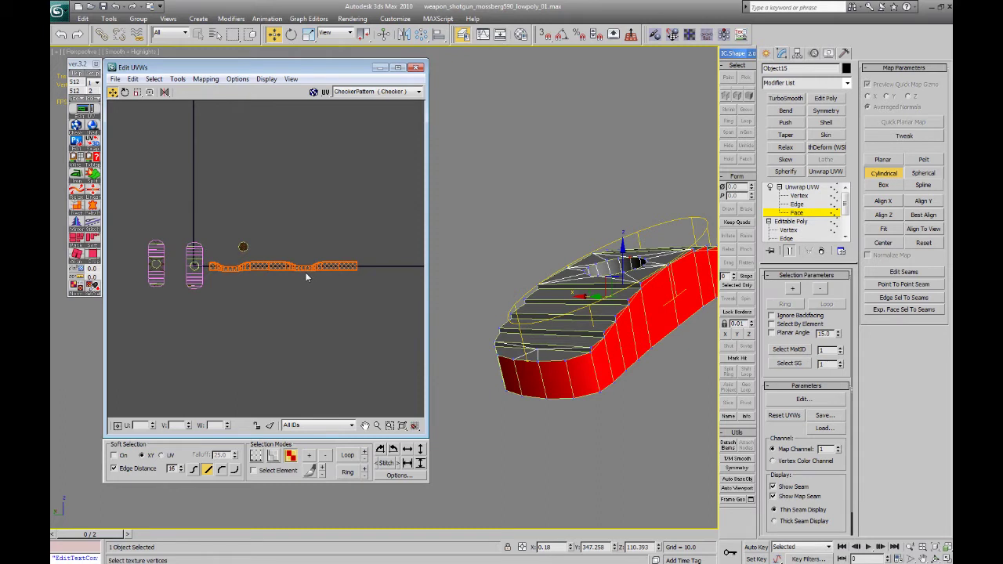
pyautogui.scroll(10, 305, 277)
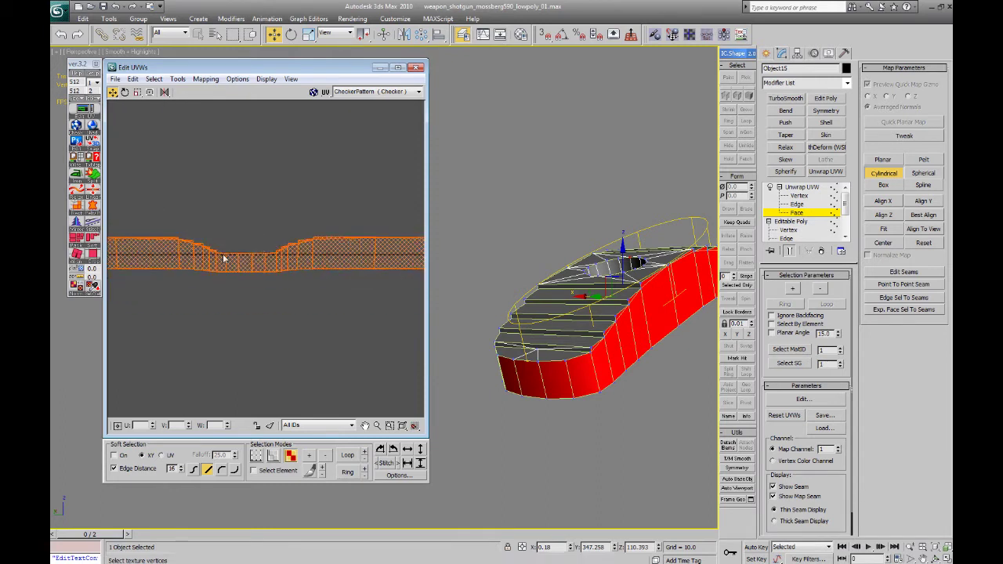
pyautogui.moveTo(224, 258); pyautogui.dragTo(306, 264, button='middle')
# - Switch to thick seam display and try to rotate the cylindrical mapping gizmo in the View coordinate system
pyautogui.click(822, 523)
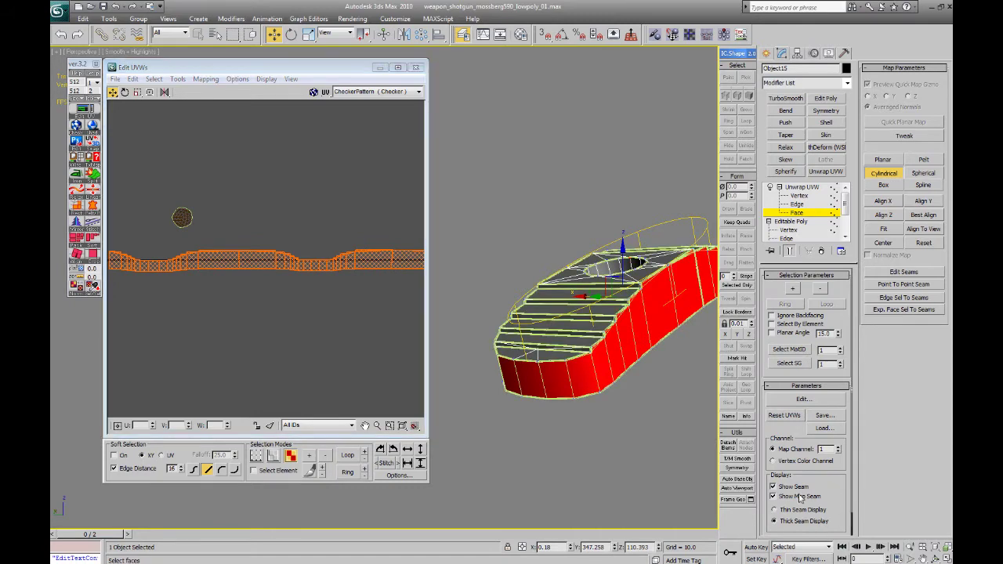
pyautogui.keyDown('alt'); pyautogui.moveTo(601, 328); pyautogui.dragTo(559, 295, button='middle'); pyautogui.keyUp('alt')
pyautogui.press('e')
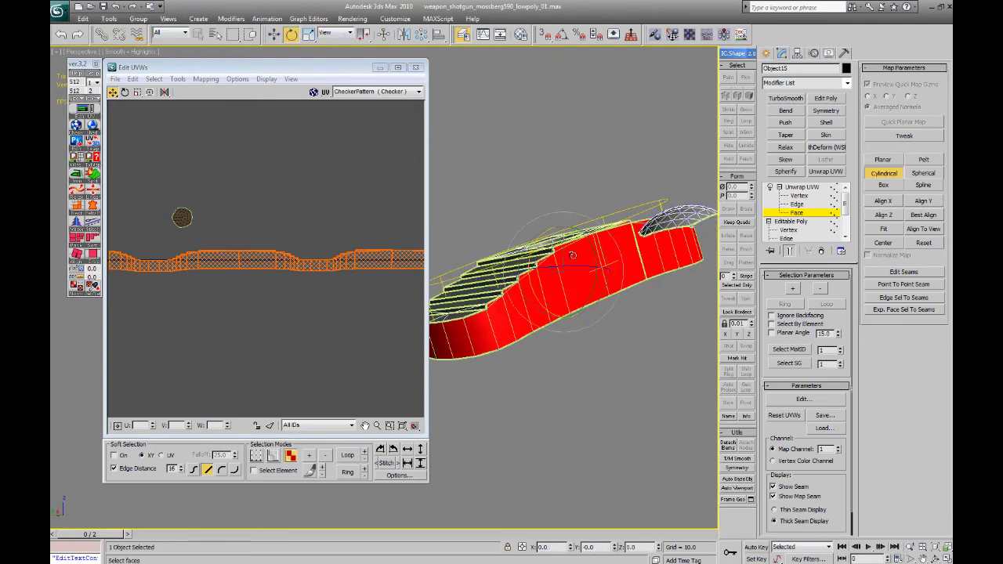
pyautogui.moveTo(573, 255)
pyautogui.keyDown('alt'); pyautogui.mouseDown(button='middle')
pyautogui.moveTo(574, 245)
pyautogui.moveTo(561, 262)
pyautogui.mouseUp(button='middle'); pyautogui.keyUp('alt')
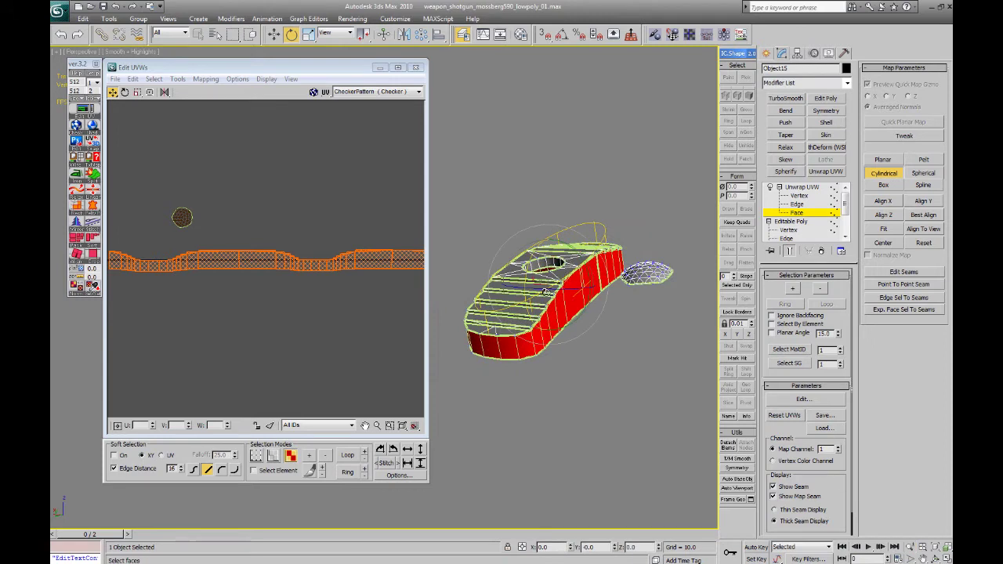
pyautogui.moveTo(555, 288); pyautogui.dragTo(506, 234)
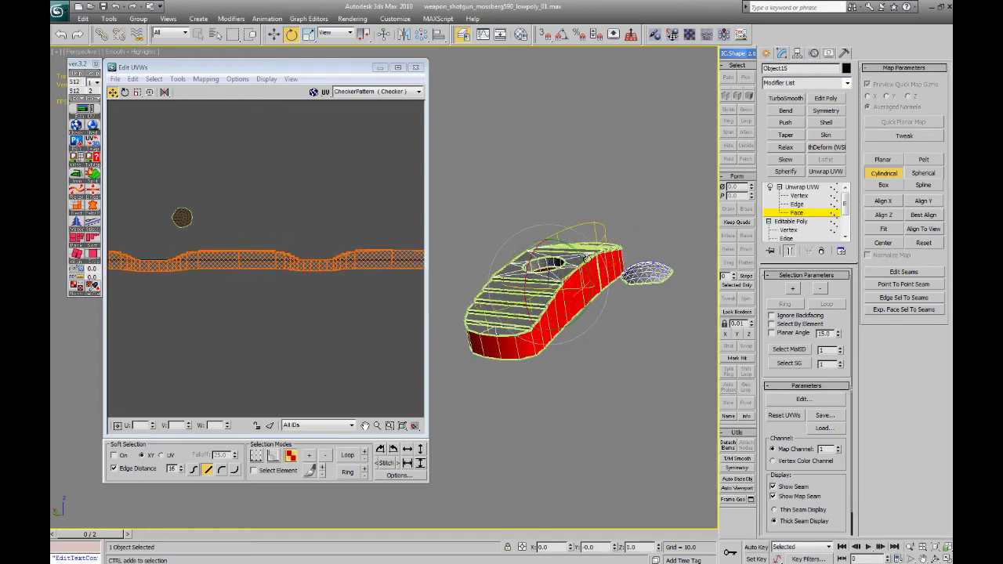
# - Set the reference coordinate system to Local and rotate the cylindrical gizmo to shift the side-wall seam to a rounded end
pyautogui.click(323, 34)
pyautogui.click(337, 70)
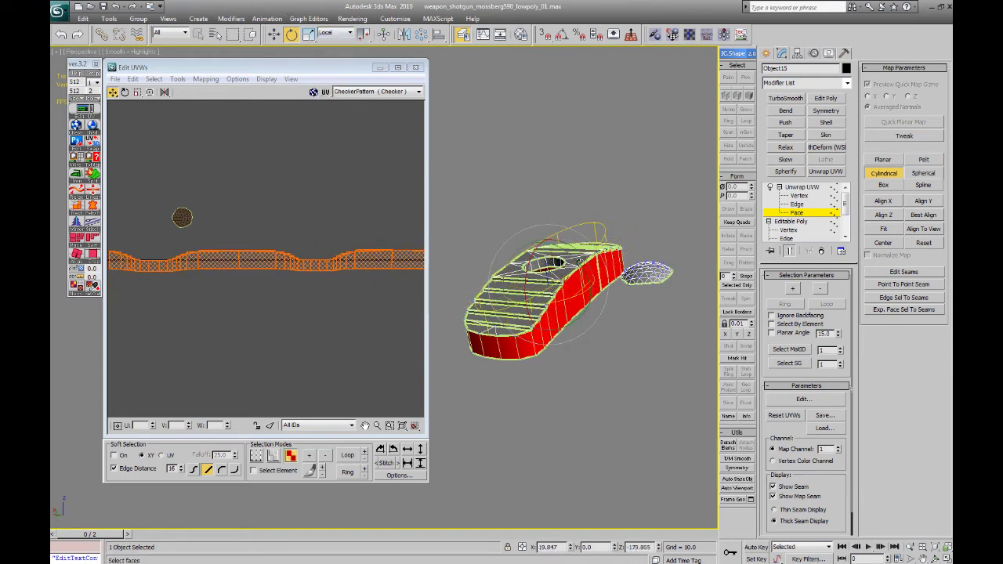
pyautogui.moveTo(571, 299); pyautogui.dragTo(555, 251)
pyautogui.keyDown('alt'); pyautogui.moveTo(562, 250); pyautogui.dragTo(569, 275, button='middle'); pyautogui.keyUp('alt')
pyautogui.moveTo(569, 274); pyautogui.dragTo(626, 269)
pyautogui.moveTo(556, 297); pyautogui.dragTo(653, 265)
pyautogui.keyDown('alt'); pyautogui.moveTo(653, 265); pyautogui.dragTo(392, 254, button='middle'); pyautogui.keyUp('alt')
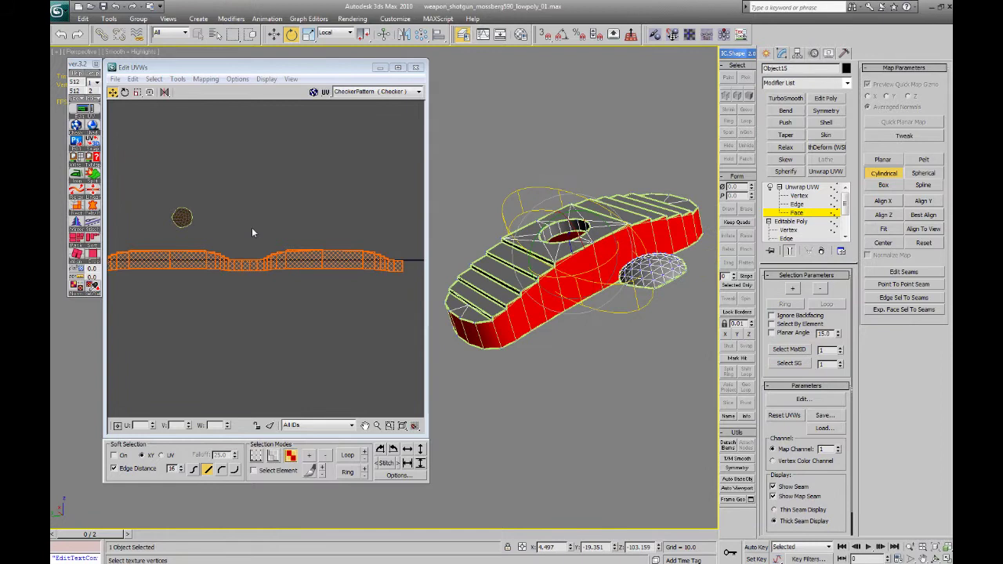
# - Finish the cylindrical mapping and move the side wall's UV strip below the other switch shells
pyautogui.scroll(-5, 263, 224)
pyautogui.moveTo(287, 212)
pyautogui.mouseDown(button='middle')
pyautogui.moveTo(312, 214)
pyautogui.moveTo(295, 224)
pyautogui.mouseUp(button='middle')
pyautogui.scroll(-1, 298, 220)
pyautogui.scroll(2, 294, 222)
pyautogui.click(890, 173)
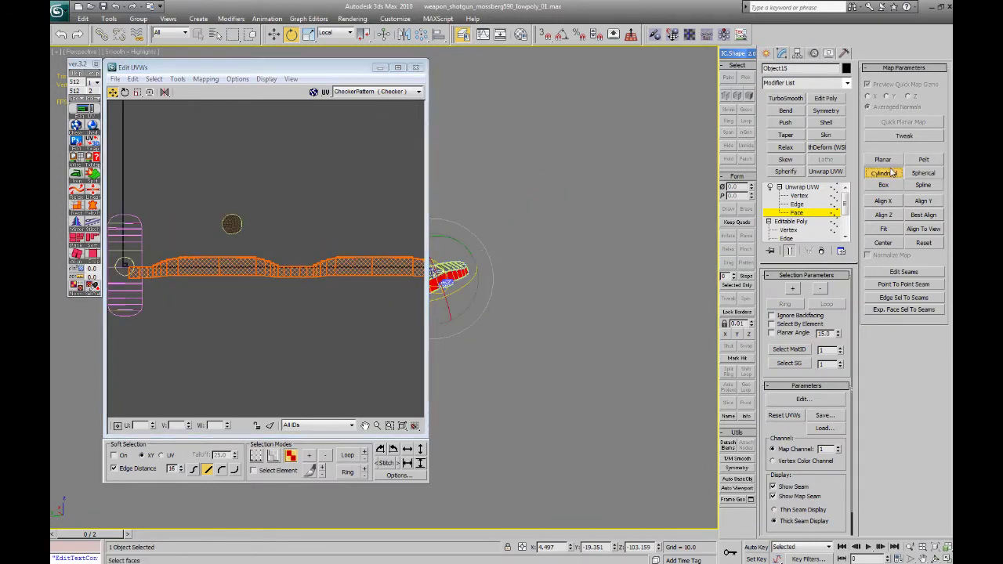
pyautogui.moveTo(247, 247); pyautogui.dragTo(297, 239, button='middle')
pyautogui.scroll(-1, 298, 238)
pyautogui.moveTo(298, 249); pyautogui.dragTo(180, 321)
pyautogui.moveTo(133, 306); pyautogui.dragTo(214, 276, button='middle')
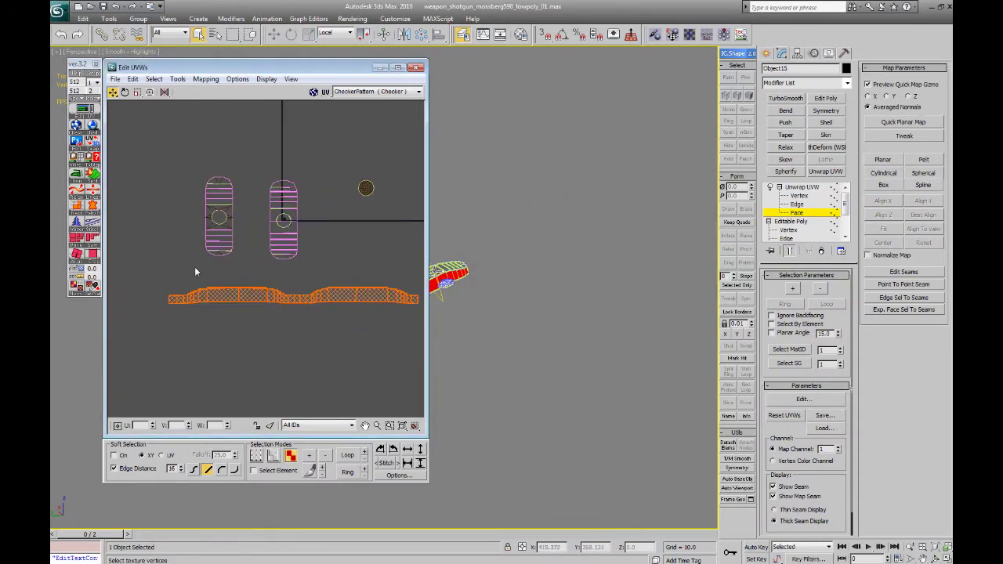
pyautogui.moveTo(145, 278); pyautogui.dragTo(401, 313)
# - Clear the side-wall selection, set the reference coordinate system back to View and restore thin seam display
pyautogui.moveTo(500, 256); pyautogui.dragTo(457, 276, button='middle')
pyautogui.click(531, 279)
pyautogui.scroll(4, 570, 264)
pyautogui.click(346, 33)
pyautogui.click(333, 41)
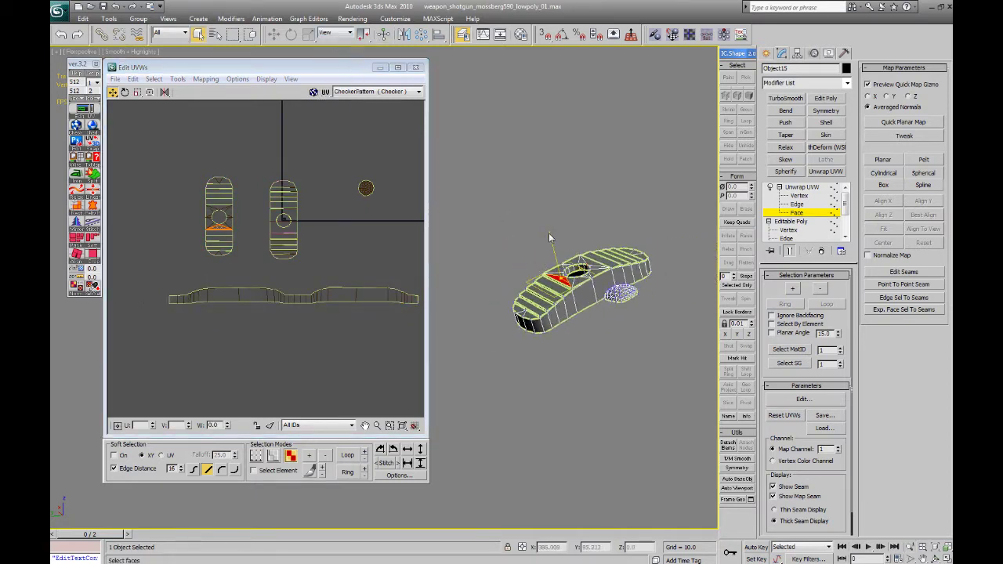
pyautogui.keyDown('alt'); pyautogui.moveTo(550, 238); pyautogui.dragTo(585, 240, button='middle'); pyautogui.keyUp('alt')
pyautogui.scroll(4, 591, 266)
pyautogui.moveTo(489, 303); pyautogui.dragTo(529, 264, button='middle')
pyautogui.scroll(3, 529, 265)
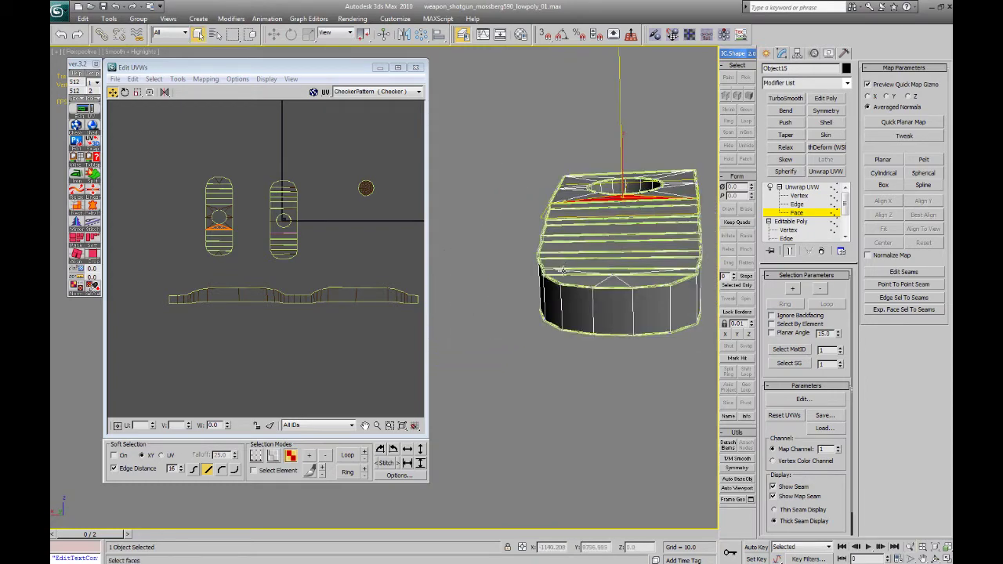
pyautogui.click(562, 271)
pyautogui.click(792, 511)
# - Select the narrow riser faces between the ridged steps on the near half of the switch's top
pyautogui.click(618, 272)
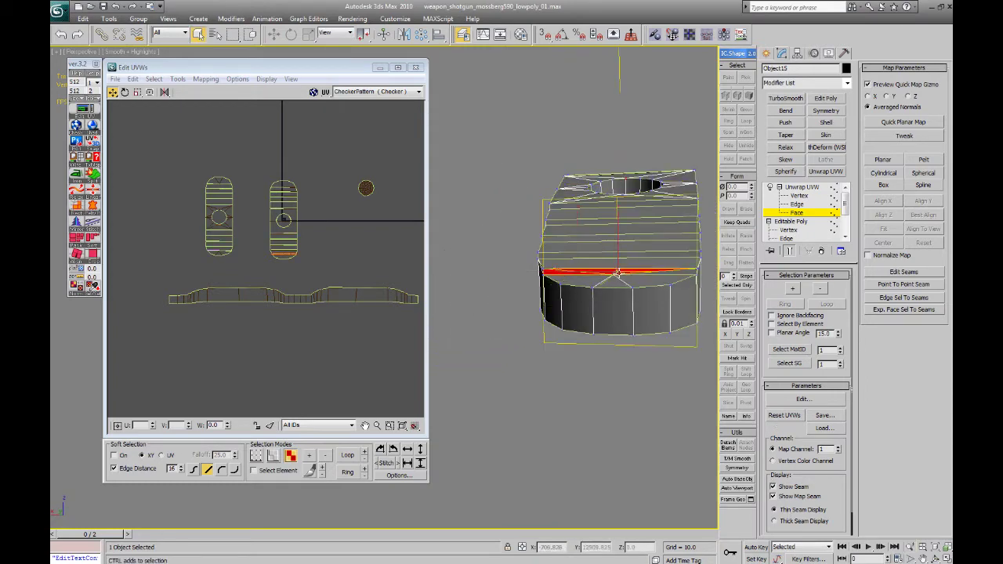
pyautogui.keyDown('ctrl'); pyautogui.click(619, 255); pyautogui.keyUp('ctrl')
pyautogui.keyDown('ctrl'); pyautogui.click(613, 238); pyautogui.keyUp('ctrl')
pyautogui.keyDown('ctrl'); pyautogui.click(610, 224); pyautogui.keyUp('ctrl')
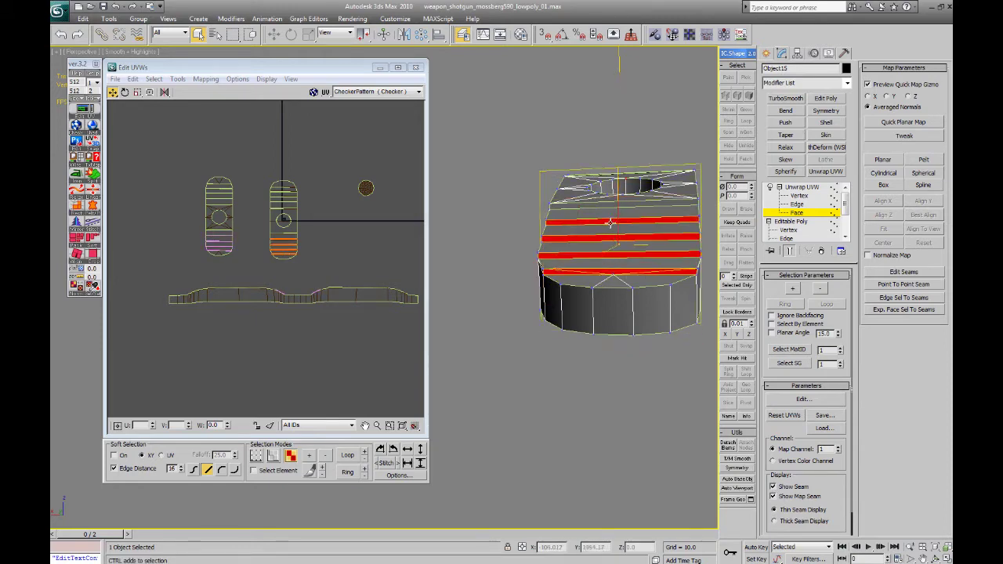
# - Add the remaining narrow riser faces, including those on the opposite half of the switch's top, to the selection
pyautogui.keyDown('alt'); pyautogui.moveTo(598, 204); pyautogui.dragTo(589, 249, button='middle'); pyautogui.keyUp('alt')
pyautogui.keyDown('ctrl'); pyautogui.click(556, 266); pyautogui.keyUp('ctrl')
pyautogui.keyDown('ctrl'); pyautogui.click(557, 266); pyautogui.keyUp('ctrl')
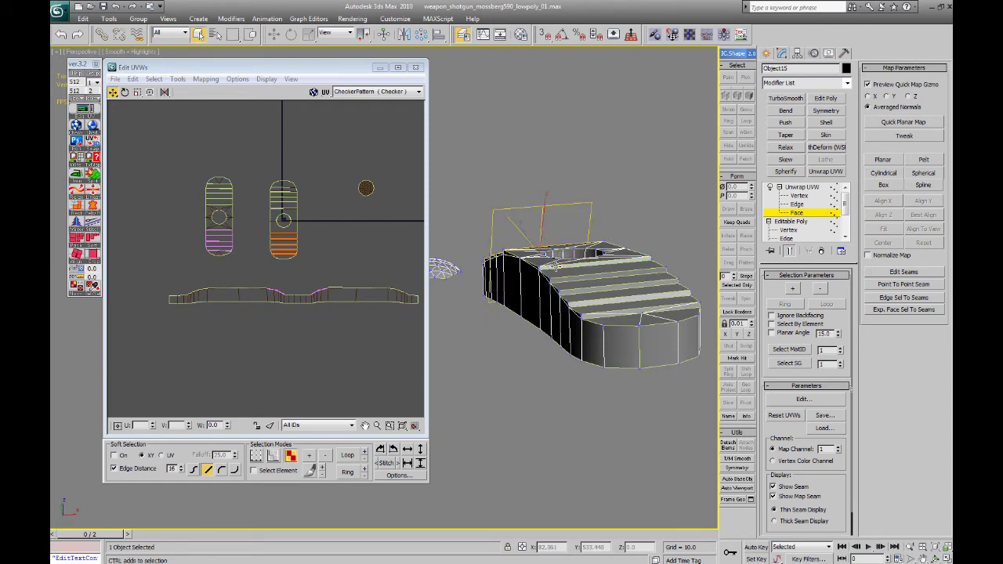
pyautogui.keyDown('ctrl'); pyautogui.click(556, 265); pyautogui.keyUp('ctrl')
pyautogui.keyDown('ctrl'); pyautogui.click(573, 280); pyautogui.keyUp('ctrl')
pyautogui.keyDown('ctrl'); pyautogui.click(582, 291); pyautogui.keyUp('ctrl')
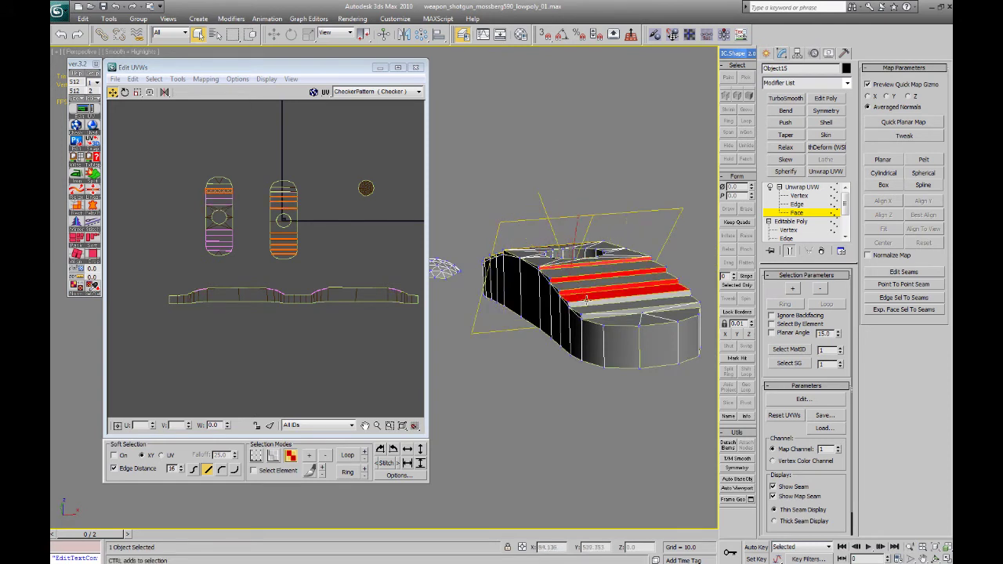
pyautogui.keyDown('ctrl'); pyautogui.click(596, 303); pyautogui.keyUp('ctrl')
pyautogui.keyDown('ctrl'); pyautogui.click(611, 315); pyautogui.keyUp('ctrl')
pyautogui.keyDown('ctrl'); pyautogui.click(612, 315); pyautogui.keyUp('ctrl')
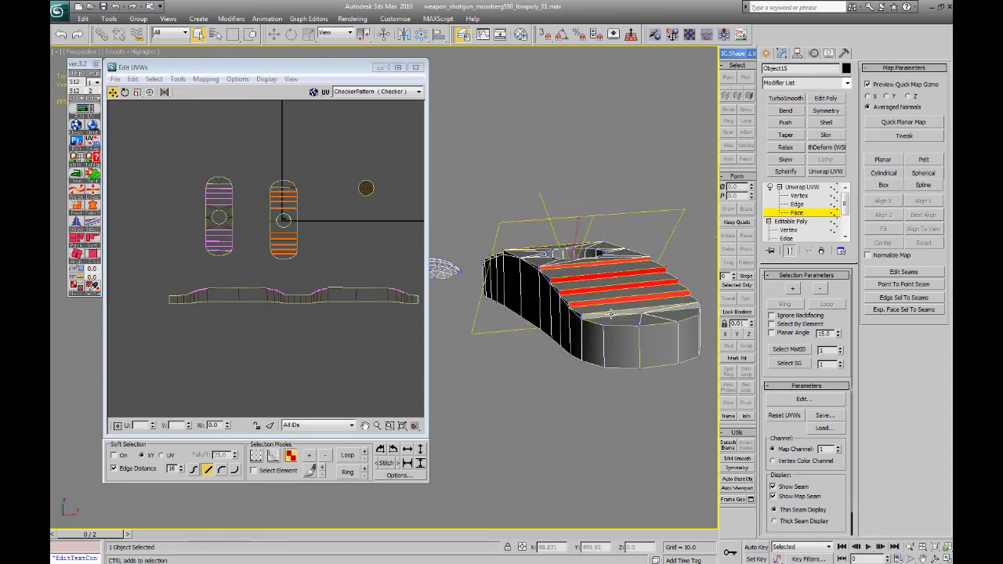
pyautogui.keyDown('ctrl'); pyautogui.click(647, 312); pyautogui.keyUp('ctrl')
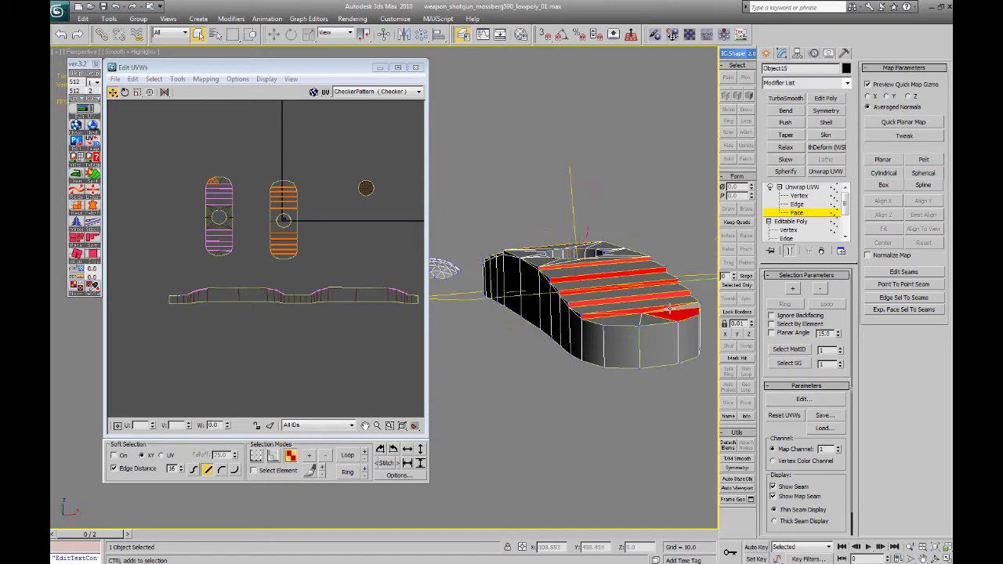
# - Planar-map the selected riser faces and align the projection with Best Align
pyautogui.keyDown('alt'); pyautogui.moveTo(520, 267); pyautogui.dragTo(736, 231, button='middle'); pyautogui.keyUp('alt')
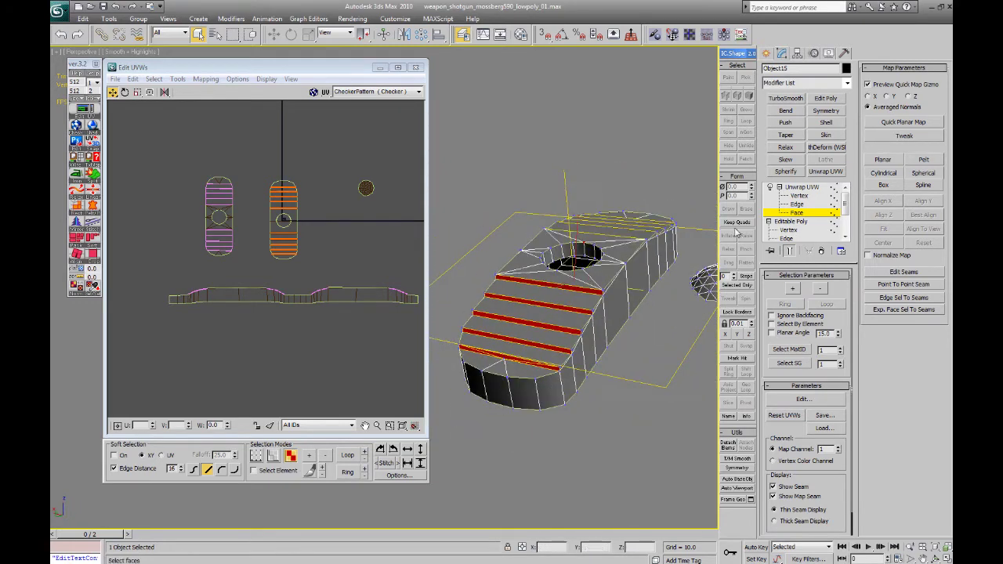
pyautogui.click(891, 161)
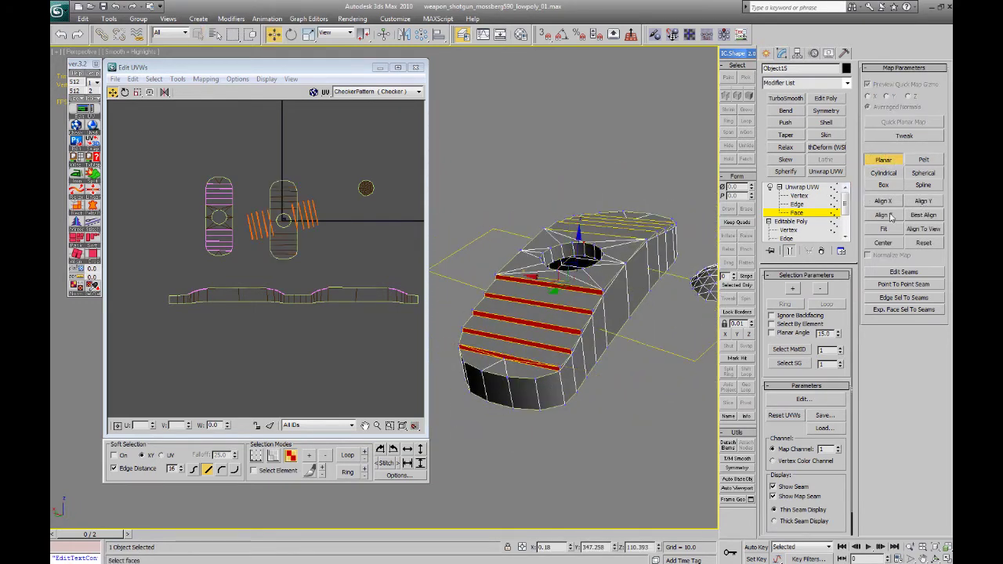
pyautogui.click(913, 214)
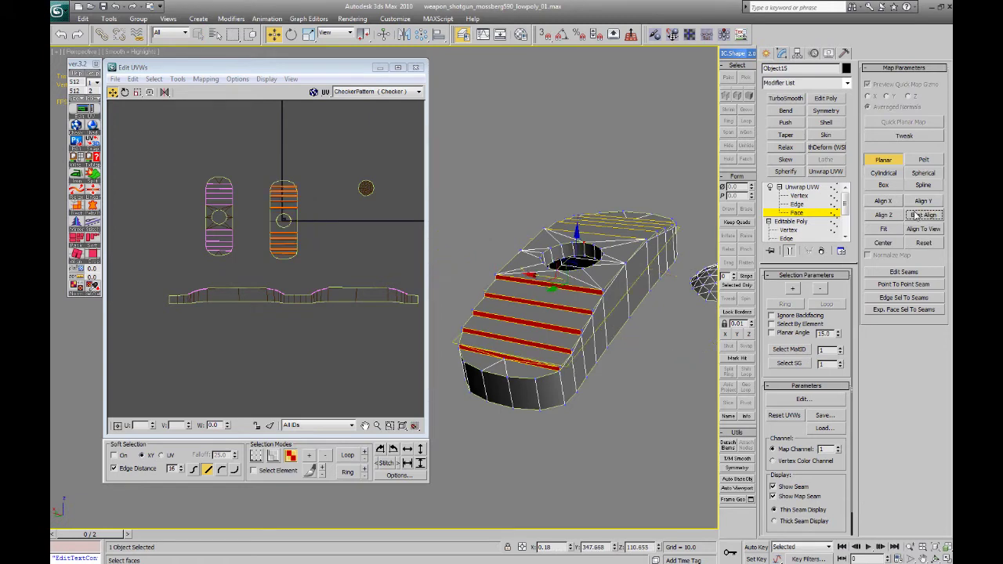
# - Try Align Y on the riser faces' planar projection and return it to Best Align
pyautogui.keyDown('alt'); pyautogui.moveTo(590, 239); pyautogui.dragTo(861, 195, button='middle'); pyautogui.keyUp('alt')
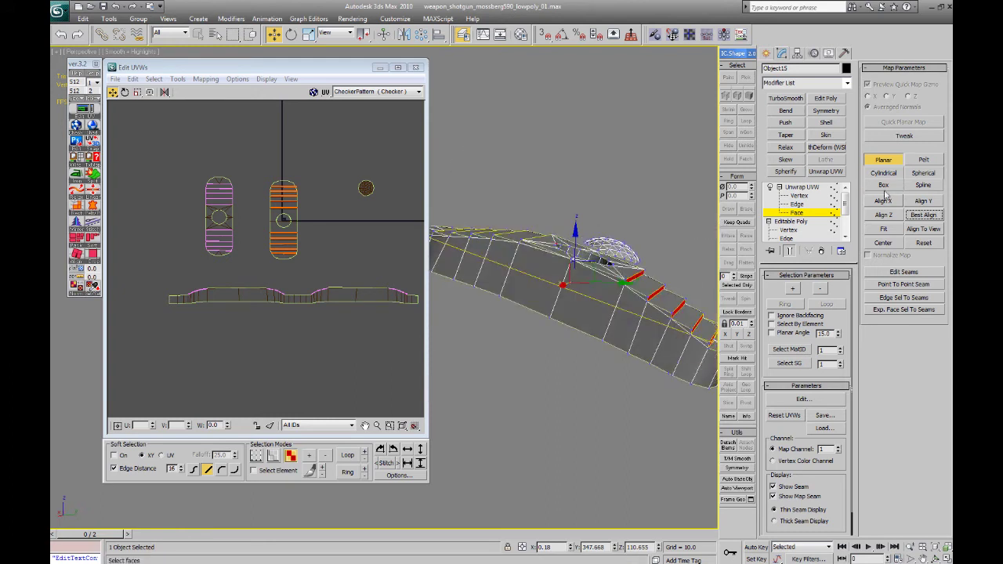
pyautogui.click(919, 201)
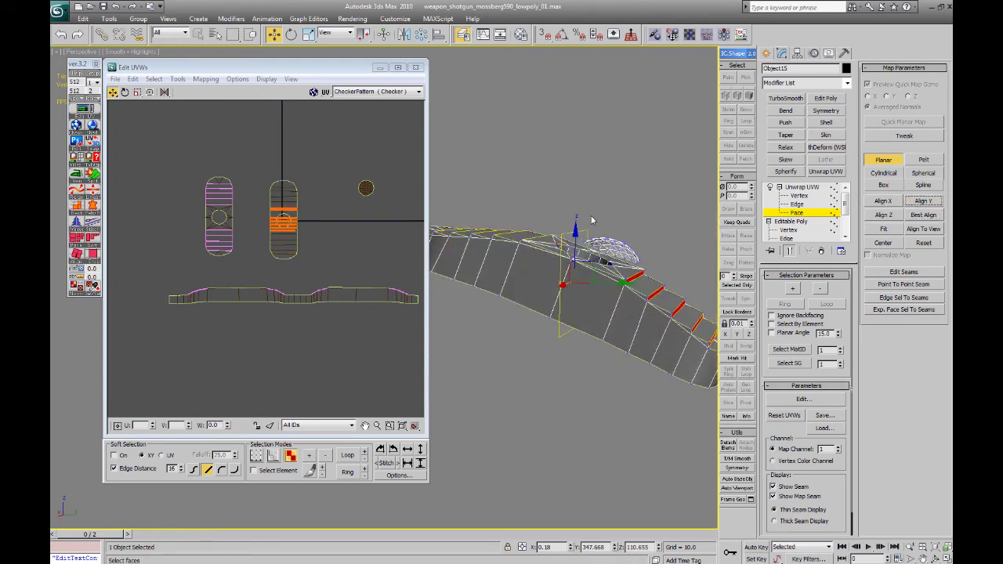
pyautogui.scroll(5, 318, 215)
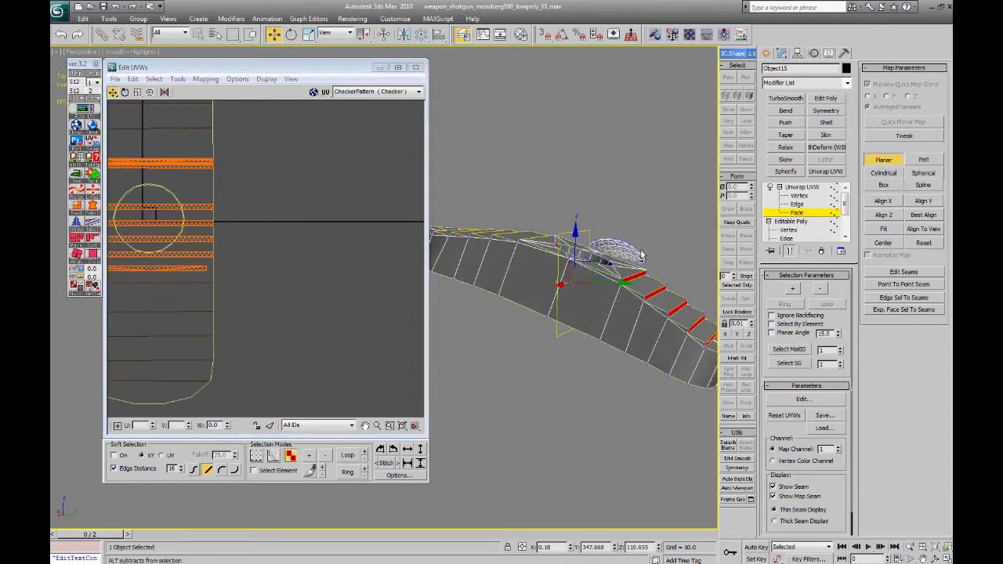
pyautogui.keyDown('alt'); pyautogui.moveTo(619, 236); pyautogui.dragTo(478, 230, button='middle'); pyautogui.keyUp('alt')
pyautogui.click(925, 215)
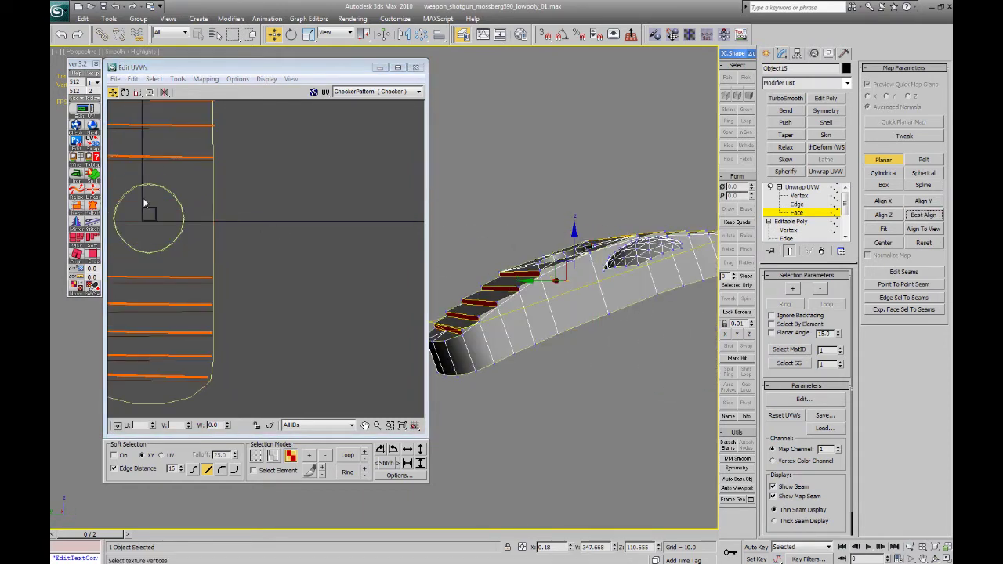
# - Align the riser faces' planar projection to Z, rotate its gizmo to face the risers more squarely, and finish the mapping
pyautogui.moveTo(143, 197); pyautogui.dragTo(327, 309, button='middle')
pyautogui.scroll(3, 306, 318)
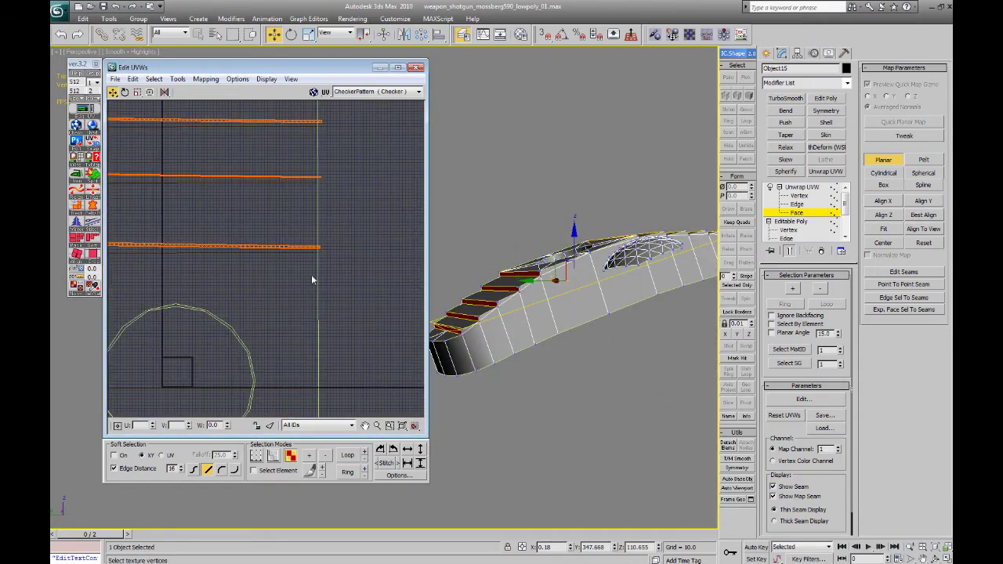
pyautogui.scroll(-2, 311, 279)
pyautogui.keyDown('alt'); pyautogui.moveTo(545, 271); pyautogui.dragTo(557, 243, button='middle'); pyautogui.keyUp('alt')
pyautogui.keyDown('alt'); pyautogui.moveTo(584, 203); pyautogui.dragTo(579, 214, button='middle'); pyautogui.keyUp('alt')
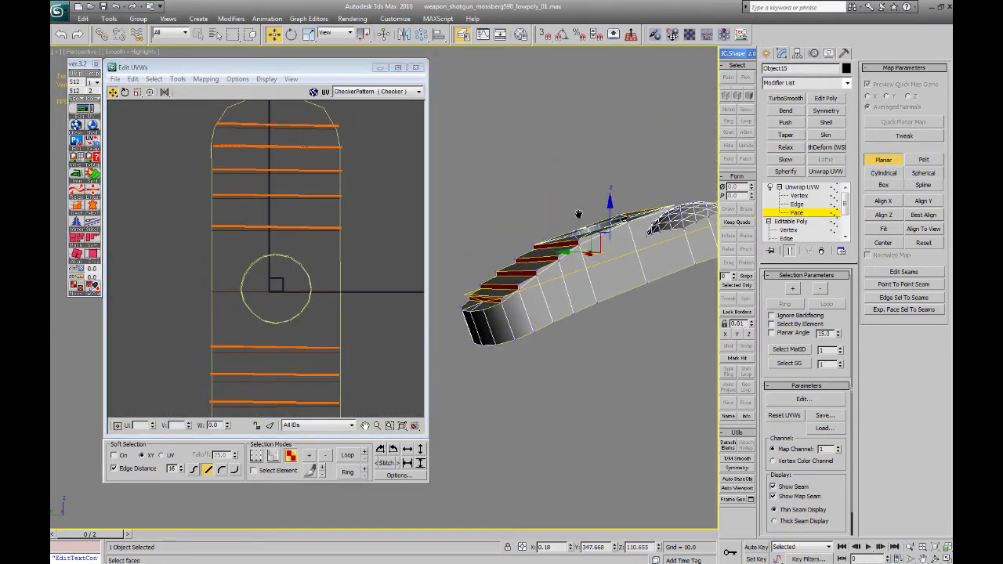
pyautogui.click(885, 214)
pyautogui.press('e')
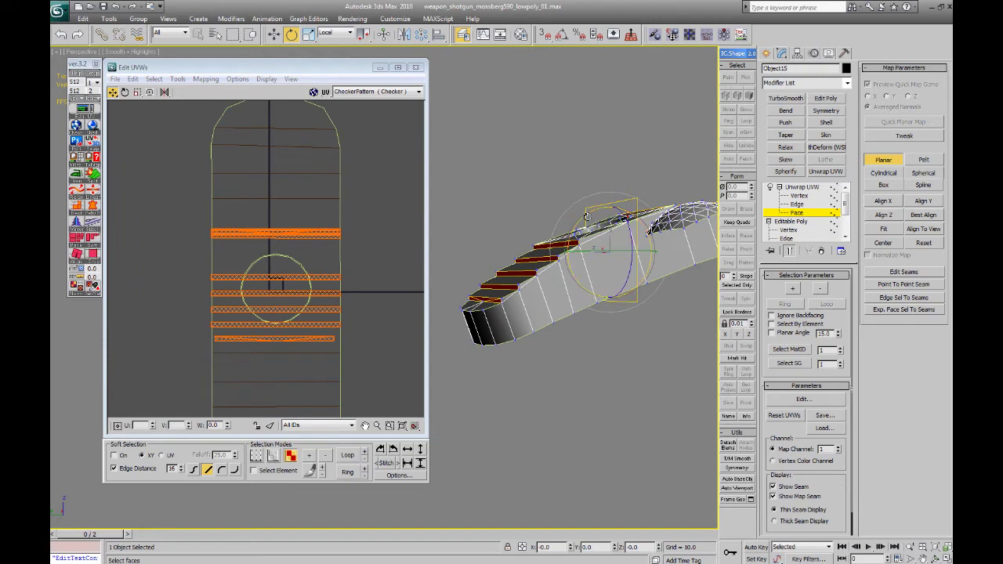
pyautogui.moveTo(586, 218); pyautogui.dragTo(565, 228)
pyautogui.keyDown('alt'); pyautogui.moveTo(565, 228); pyautogui.dragTo(580, 228, button='middle'); pyautogui.keyUp('alt')
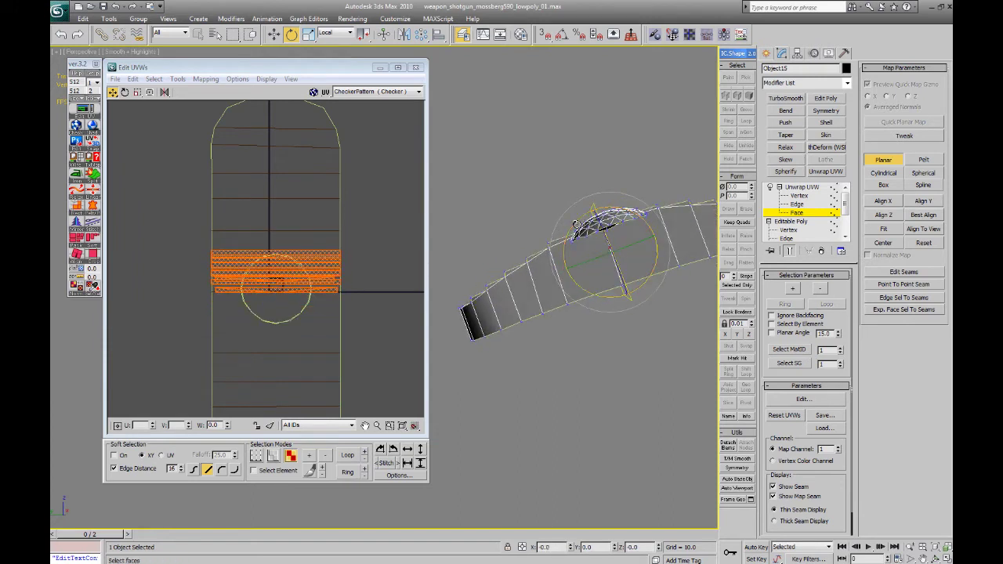
pyautogui.moveTo(577, 226); pyautogui.dragTo(577, 223)
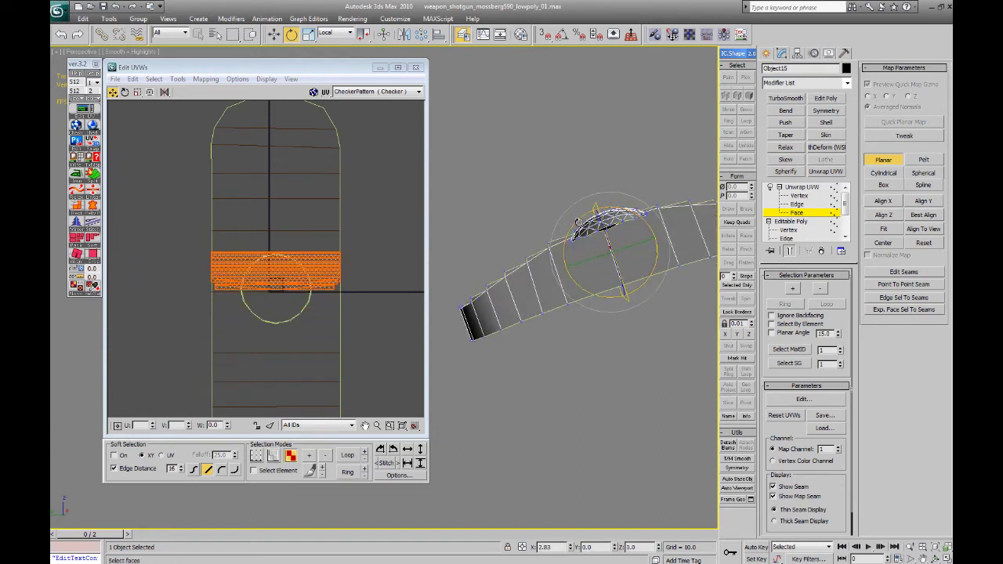
pyautogui.click(882, 163)
# - Move the riser faces' UV cluster off the bottom face's shell into the empty space beside the top face's shell
pyautogui.scroll(-2, 262, 223)
pyautogui.moveTo(307, 257); pyautogui.dragTo(192, 318)
pyautogui.scroll(-1, 195, 318)
pyautogui.moveTo(199, 318); pyautogui.dragTo(289, 242, button='middle')
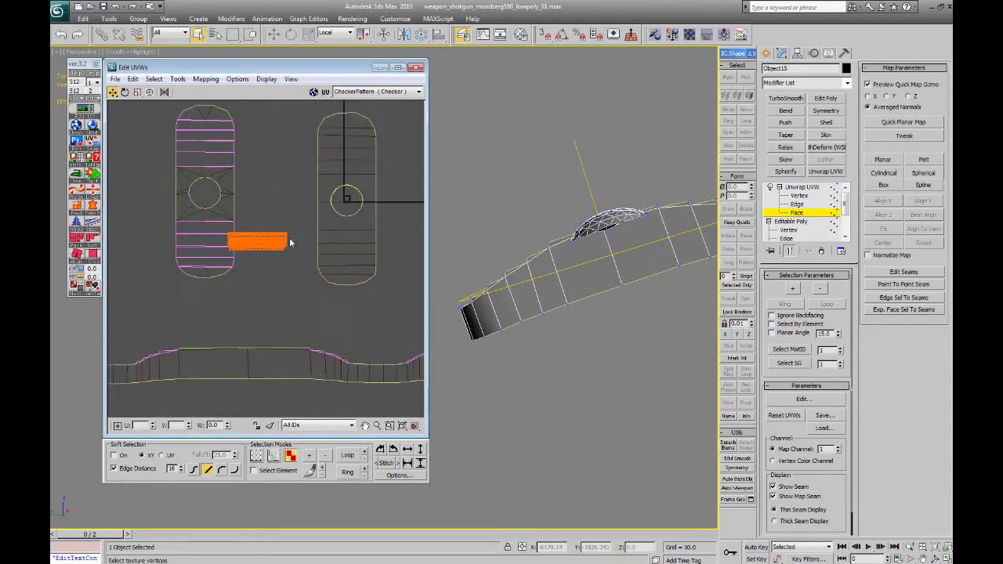
pyautogui.scroll(-1, 289, 239)
pyautogui.moveTo(283, 239); pyautogui.dragTo(290, 271)
pyautogui.click(287, 234)
pyautogui.scroll(6, 285, 271)
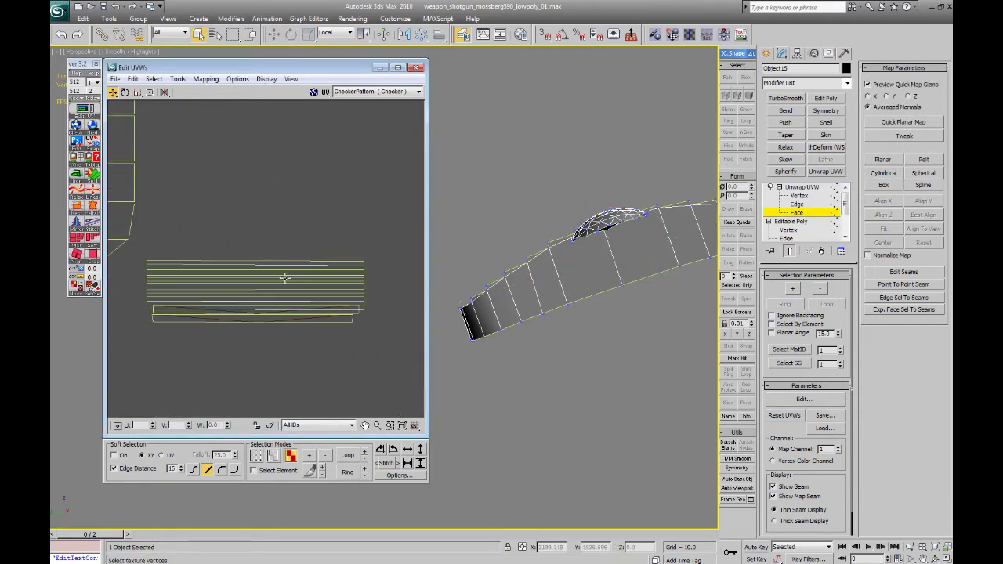
pyautogui.moveTo(265, 262); pyautogui.dragTo(287, 233, button='middle')
pyautogui.scroll(4, 206, 231)
pyautogui.scroll(-7, 205, 231)
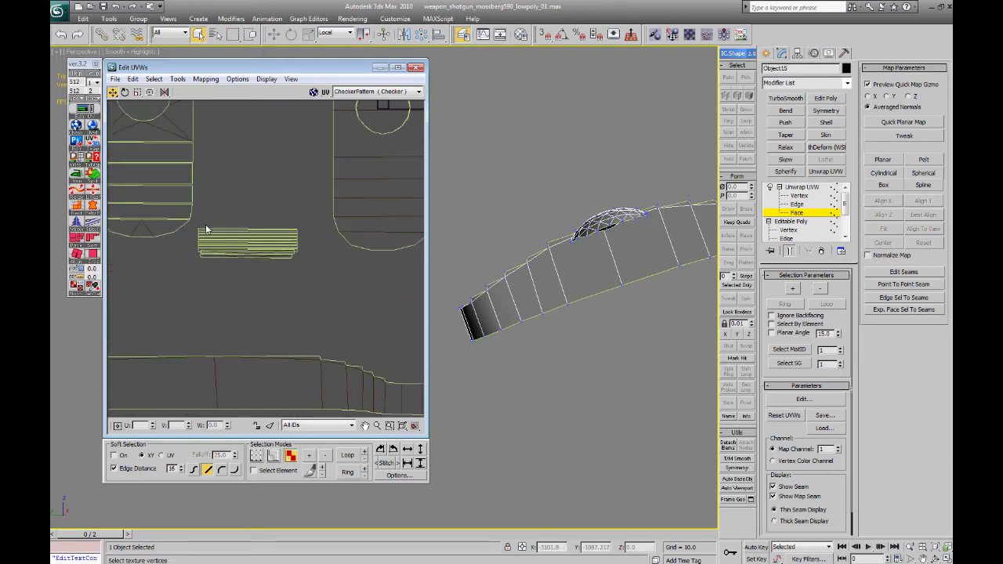
# - Reselect the riser UV cluster and move it to the free area below the small round dome shell
pyautogui.moveTo(295, 280); pyautogui.dragTo(267, 258)
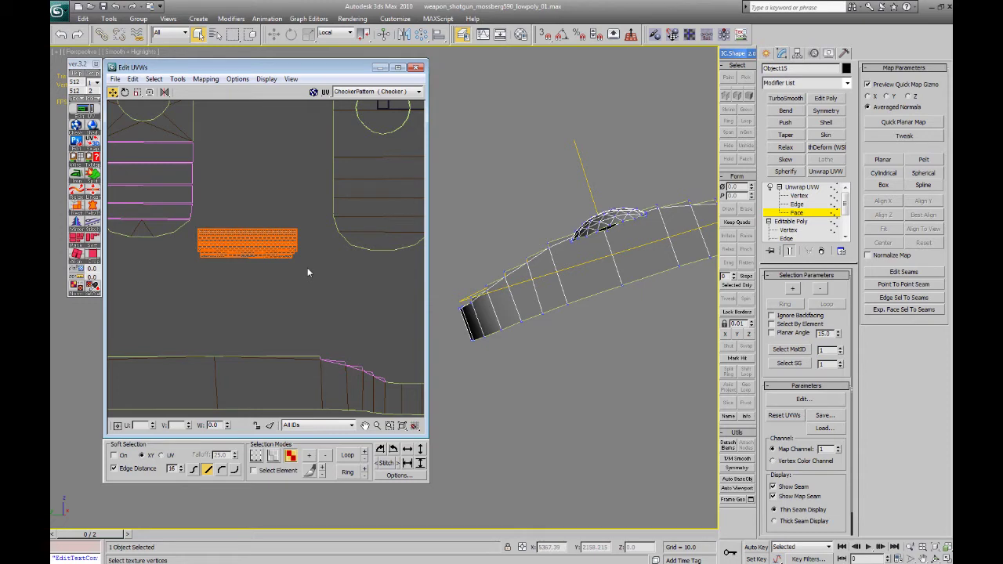
pyautogui.keyDown('alt'); pyautogui.moveTo(540, 249); pyautogui.dragTo(564, 270, button='middle'); pyautogui.keyUp('alt')
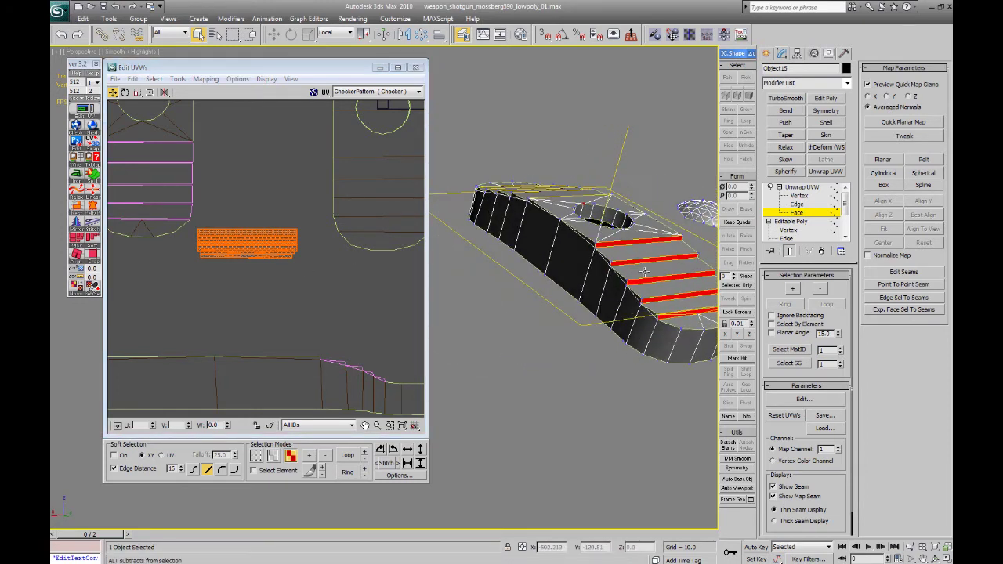
pyautogui.scroll(-6, 216, 267)
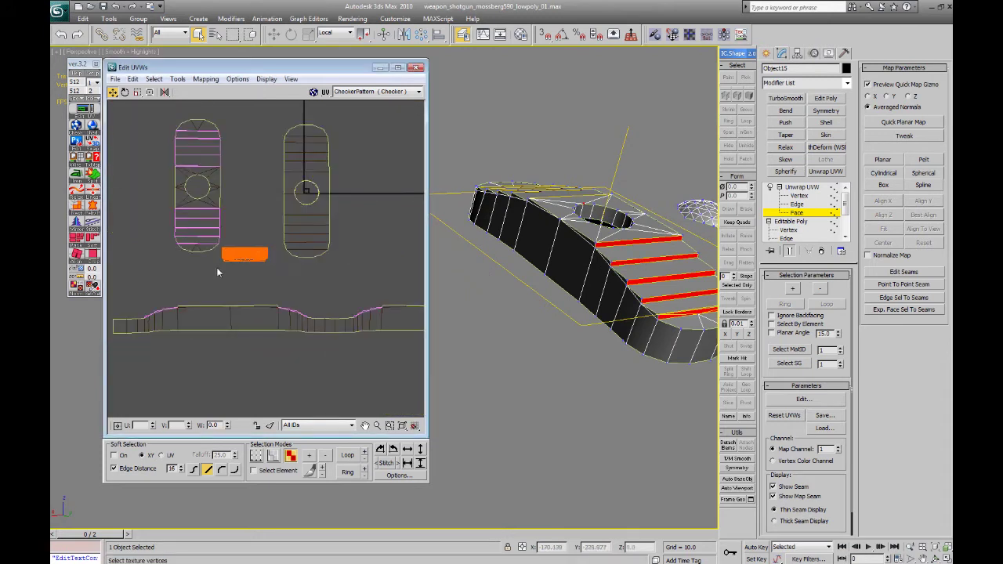
pyautogui.scroll(1, 269, 274)
pyautogui.scroll(1, 258, 276)
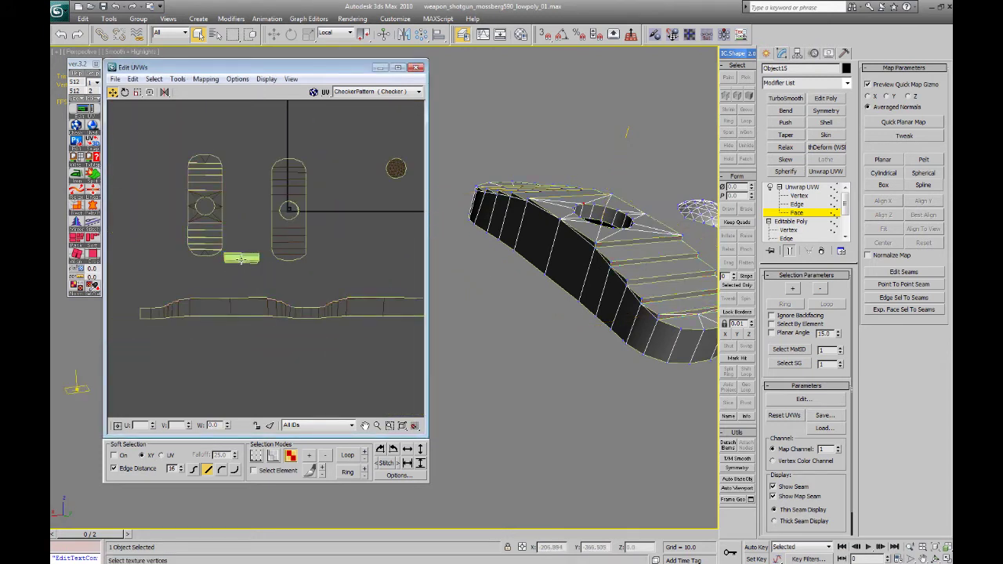
pyautogui.moveTo(376, 248); pyautogui.dragTo(330, 268, button='middle')
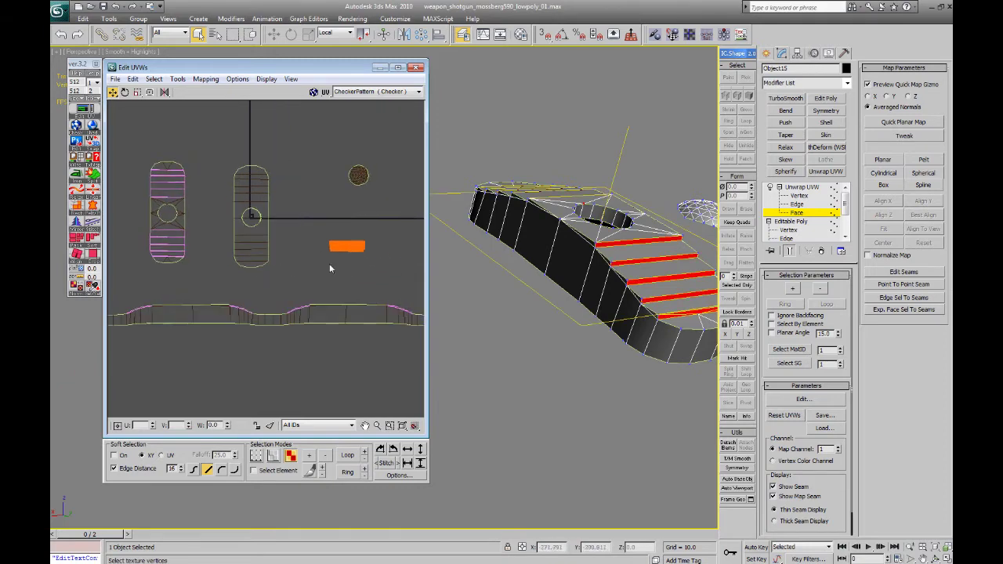
pyautogui.moveTo(217, 233); pyautogui.dragTo(282, 242, button='middle')
# - Select the first adjoining wall faces inside the round hole on the switch's top
pyautogui.moveTo(262, 283); pyautogui.dragTo(263, 283)
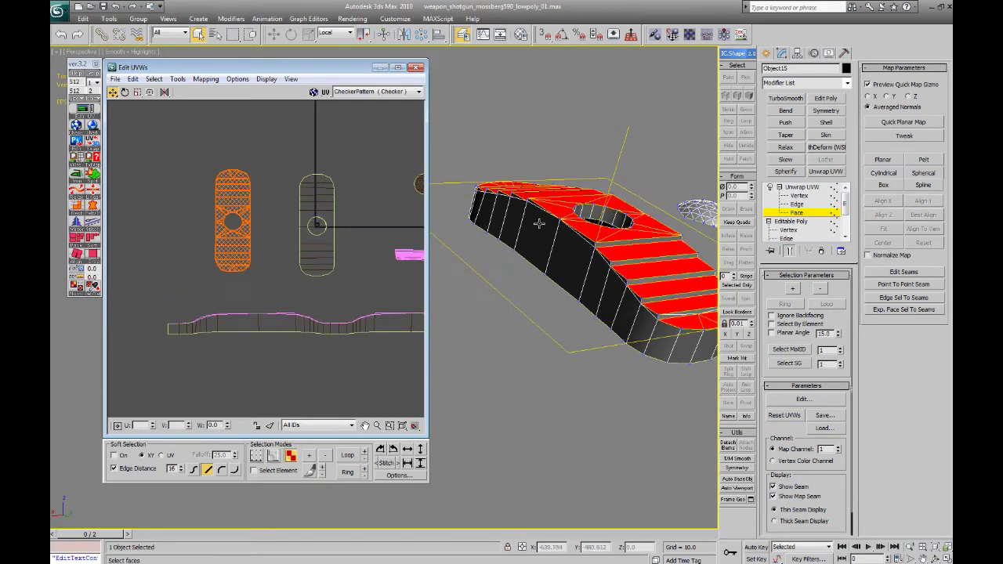
pyautogui.keyDown('alt'); pyautogui.moveTo(539, 224); pyautogui.dragTo(625, 183, button='middle'); pyautogui.keyUp('alt')
pyautogui.click(590, 213)
pyautogui.scroll(3, 611, 236)
pyautogui.click(640, 230)
pyautogui.keyDown('ctrl'); pyautogui.click(620, 229); pyautogui.keyUp('ctrl')
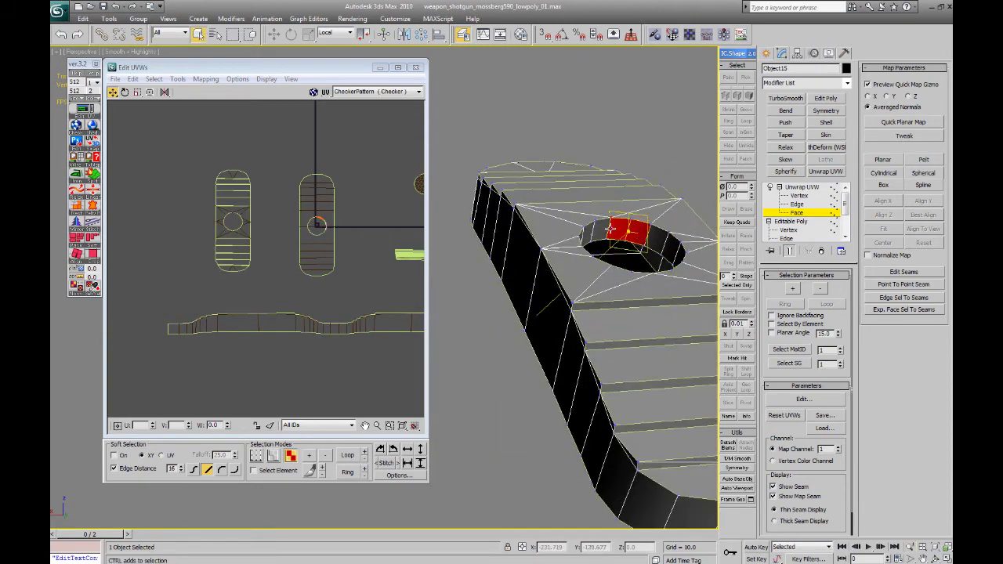
pyautogui.keyDown('ctrl'); pyautogui.click(600, 230); pyautogui.keyUp('ctrl')
pyautogui.keyDown('ctrl'); pyautogui.click(586, 232); pyautogui.keyUp('ctrl')
# - Add the remaining inner wall faces around the round hole to the selection
pyautogui.keyDown('alt'); pyautogui.moveTo(585, 232); pyautogui.dragTo(574, 213, button='middle'); pyautogui.keyUp('alt')
pyautogui.keyDown('ctrl'); pyautogui.click(568, 234); pyautogui.keyUp('ctrl')
pyautogui.keyDown('ctrl'); pyautogui.click(552, 239); pyautogui.keyUp('ctrl')
pyautogui.keyDown('ctrl'); pyautogui.click(555, 228); pyautogui.keyUp('ctrl')
pyautogui.keyDown('ctrl'); pyautogui.click(564, 225); pyautogui.keyUp('ctrl')
pyautogui.keyDown('ctrl'); pyautogui.click(540, 234); pyautogui.keyUp('ctrl')
pyautogui.keyDown('ctrl'); pyautogui.click(529, 250); pyautogui.keyUp('ctrl')
pyautogui.keyDown('ctrl'); pyautogui.click(554, 211); pyautogui.keyUp('ctrl')
pyautogui.keyDown('ctrl'); pyautogui.click(565, 214); pyautogui.keyUp('ctrl')
pyautogui.keyDown('ctrl'); pyautogui.click(547, 226); pyautogui.keyUp('ctrl')
pyautogui.keyDown('ctrl'); pyautogui.click(575, 212); pyautogui.keyUp('ctrl')
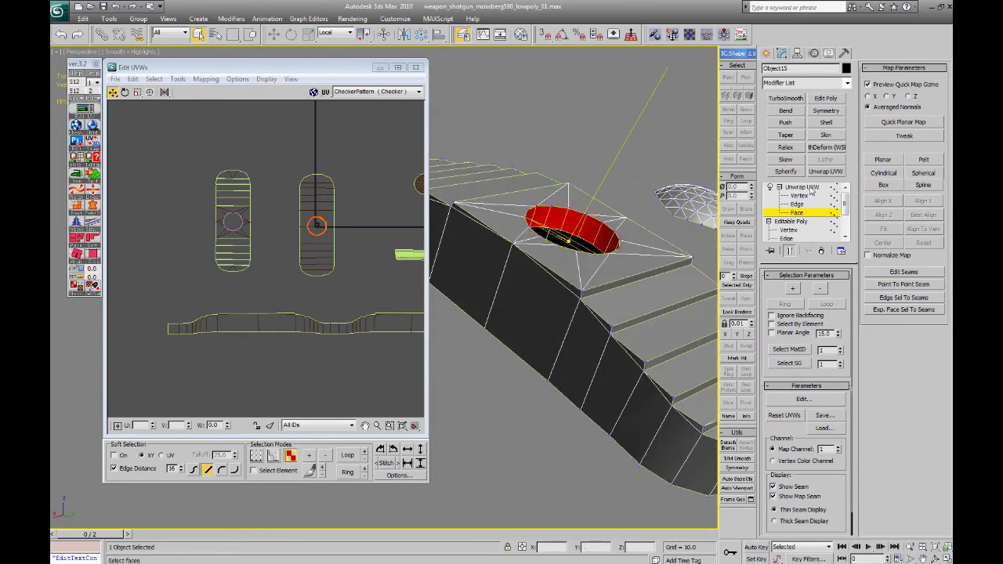
# - Map the hole's inner wall faces cylindrically with Best Align and set the seam display to Thick
pyautogui.click(884, 160)
pyautogui.click(888, 172)
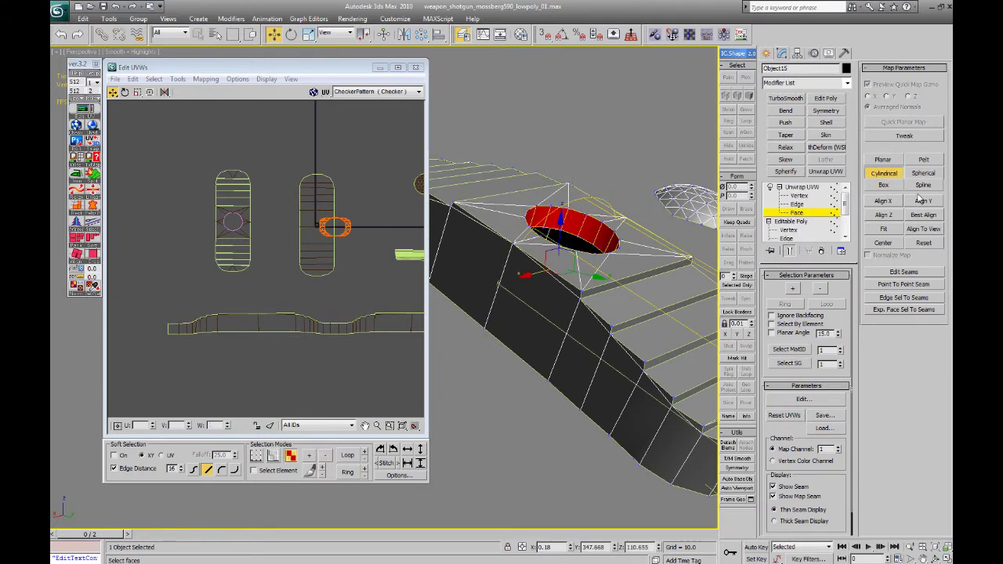
pyautogui.click(923, 214)
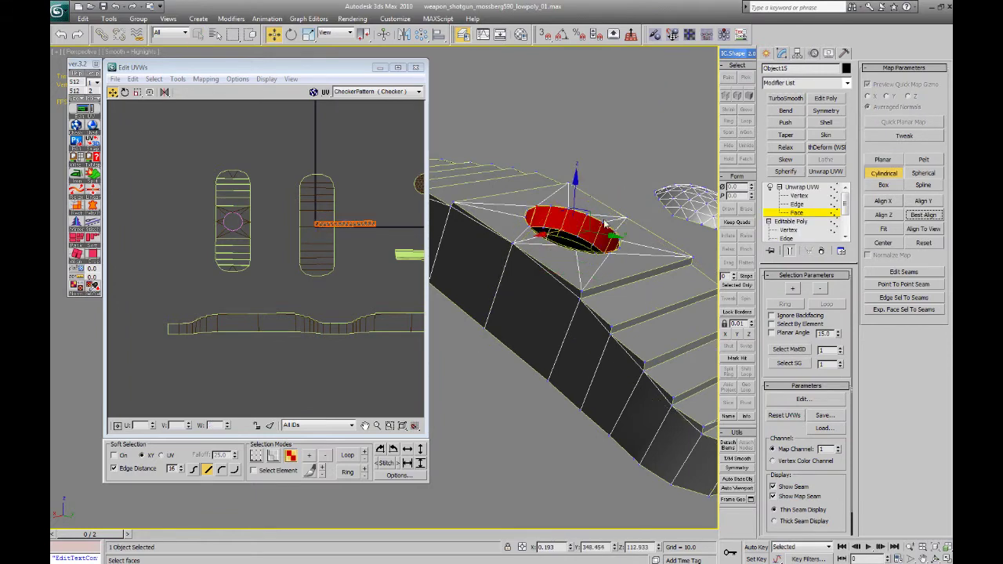
pyautogui.keyDown('alt'); pyautogui.moveTo(605, 224); pyautogui.dragTo(582, 429, button='middle'); pyautogui.keyUp('alt')
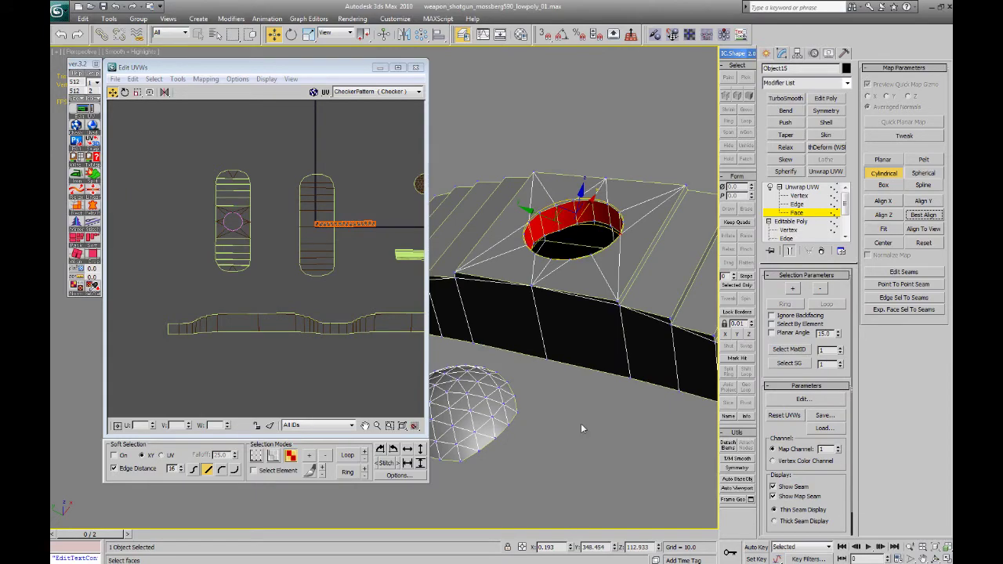
pyautogui.click(792, 521)
pyautogui.keyDown('alt'); pyautogui.moveTo(556, 260); pyautogui.dragTo(590, 229, button='middle'); pyautogui.keyUp('alt')
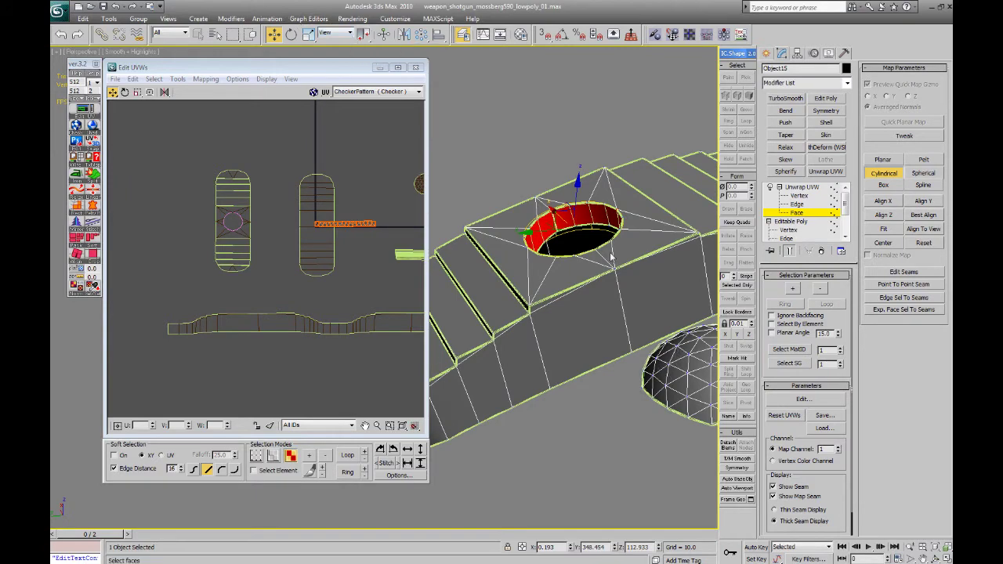
# - Rotate the hole wall's cylindrical projection using the Local coordinate system and finish the mapping
pyautogui.click(335, 34)
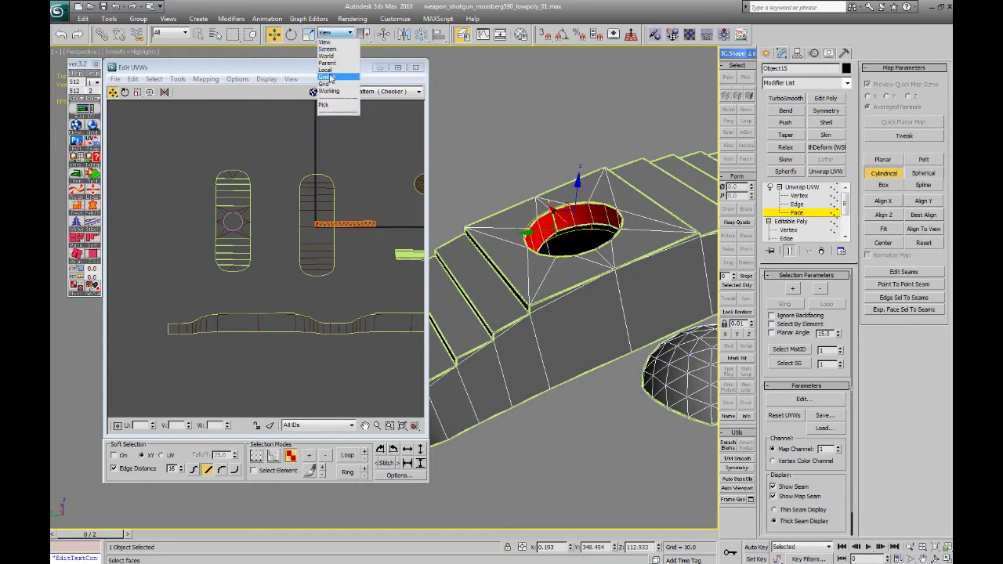
pyautogui.click(326, 70)
pyautogui.press('e')
pyautogui.keyDown('alt'); pyautogui.moveTo(580, 258); pyautogui.dragTo(536, 247, button='middle'); pyautogui.keyUp('alt')
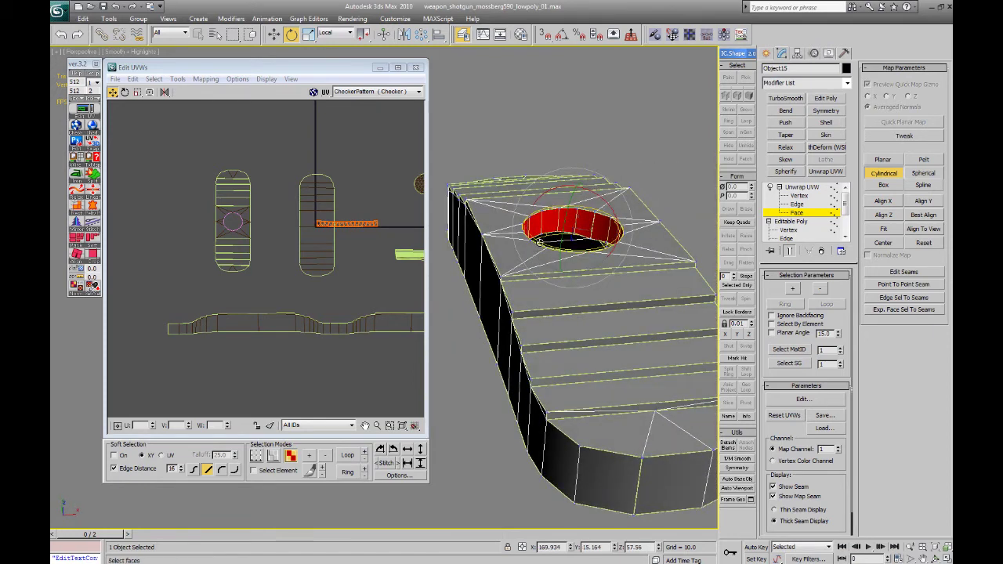
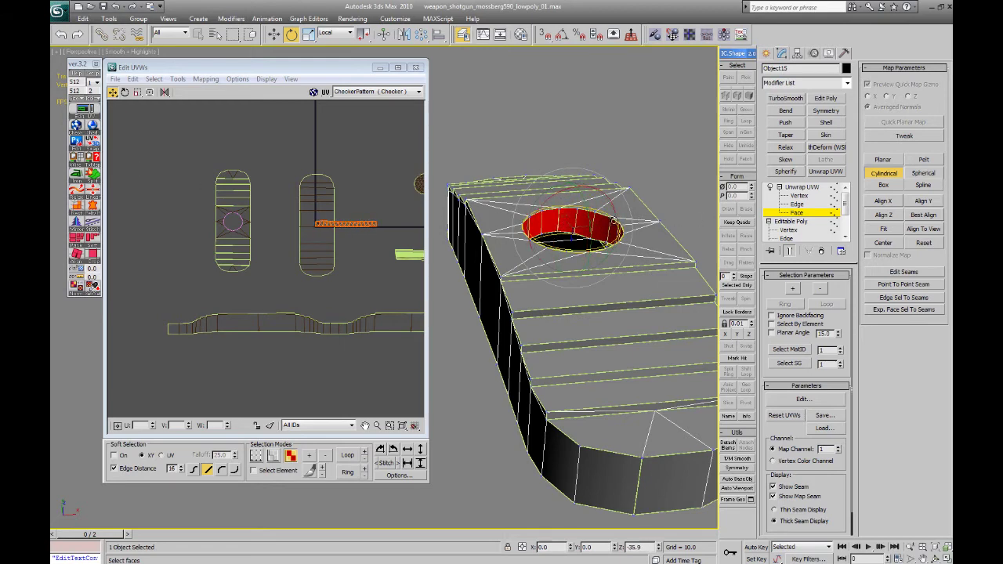
pyautogui.keyDown('alt'); pyautogui.moveTo(656, 342); pyautogui.dragTo(553, 280, button='middle'); pyautogui.keyUp('alt')
pyautogui.scroll(5, 553, 280)
pyautogui.scroll(-3, 554, 269)
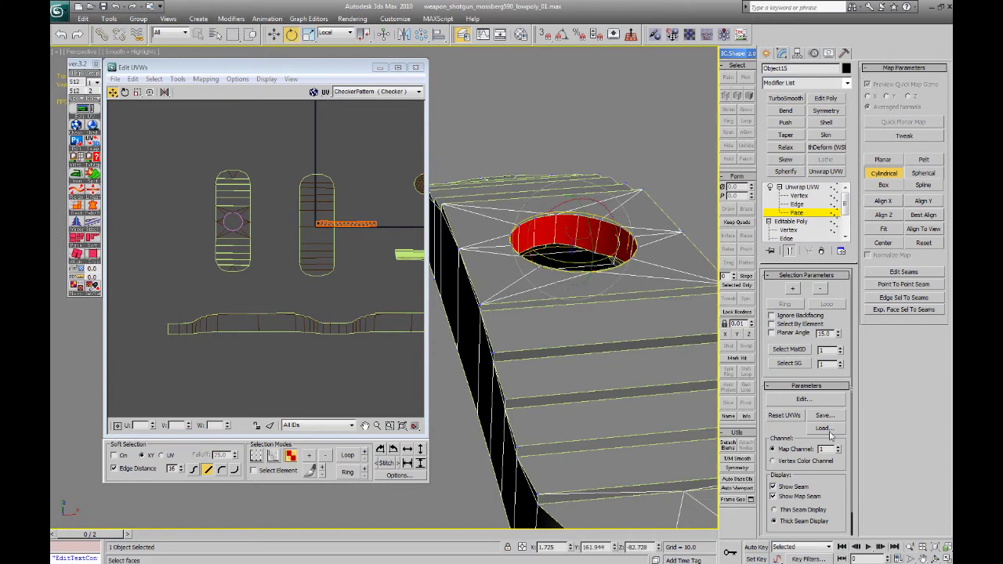
pyautogui.click(878, 175)
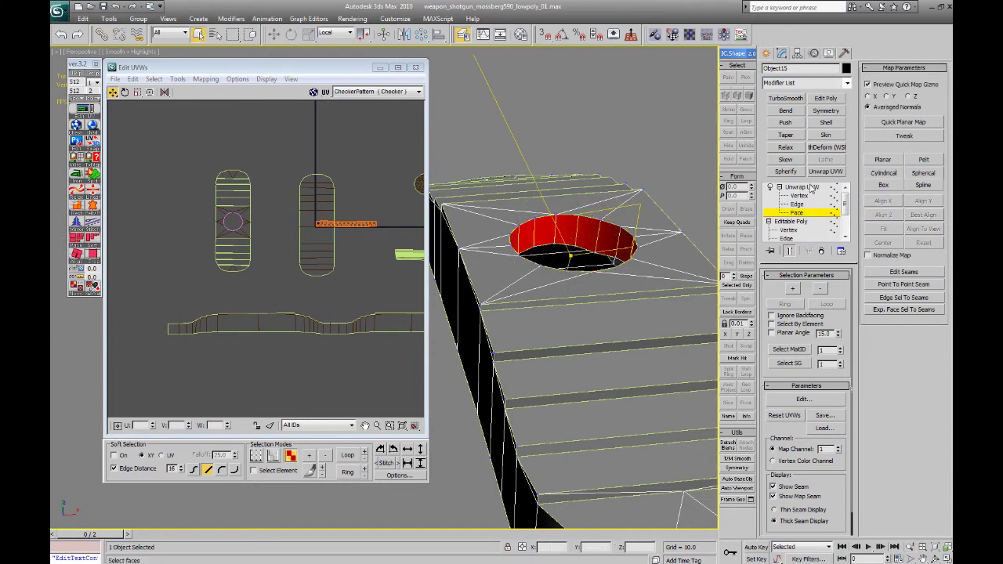
# - Restore the View coordinate system and move the hole wall's UV strip below the top face's shell
pyautogui.click(325, 35)
pyautogui.click(330, 45)
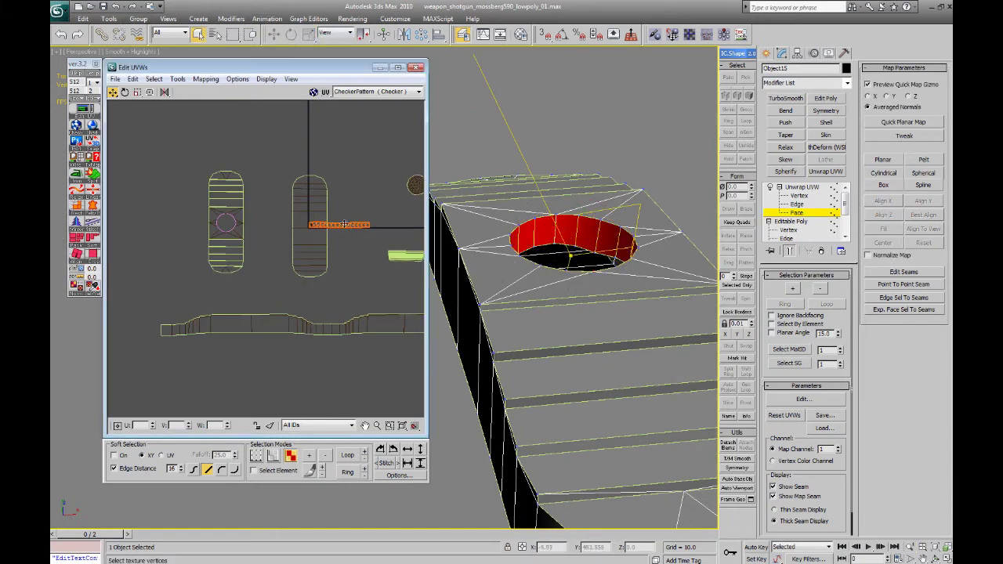
pyautogui.scroll(-5, 176, 227)
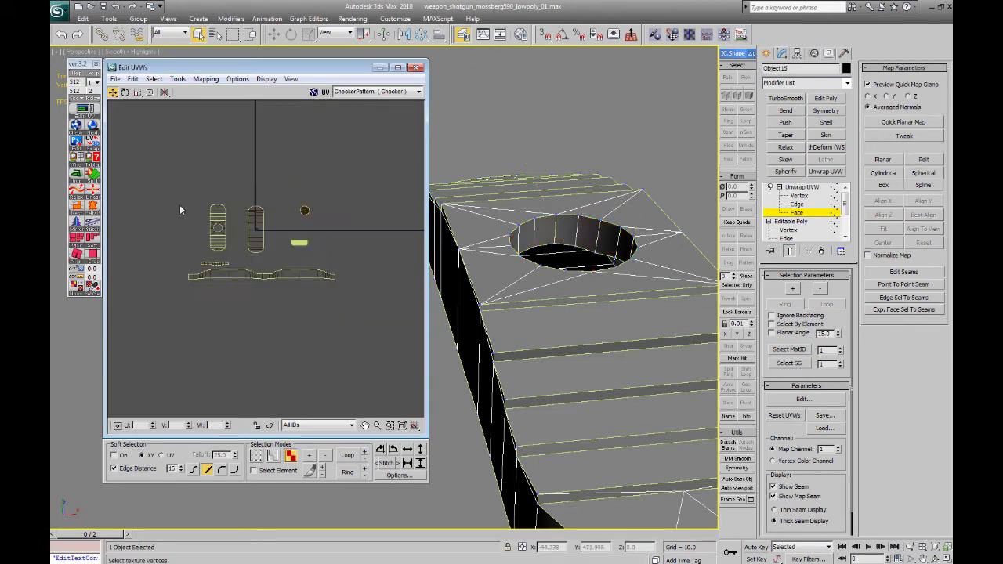
pyautogui.hotkey('ctrl', 'a')
pyautogui.scroll(5, 235, 251)
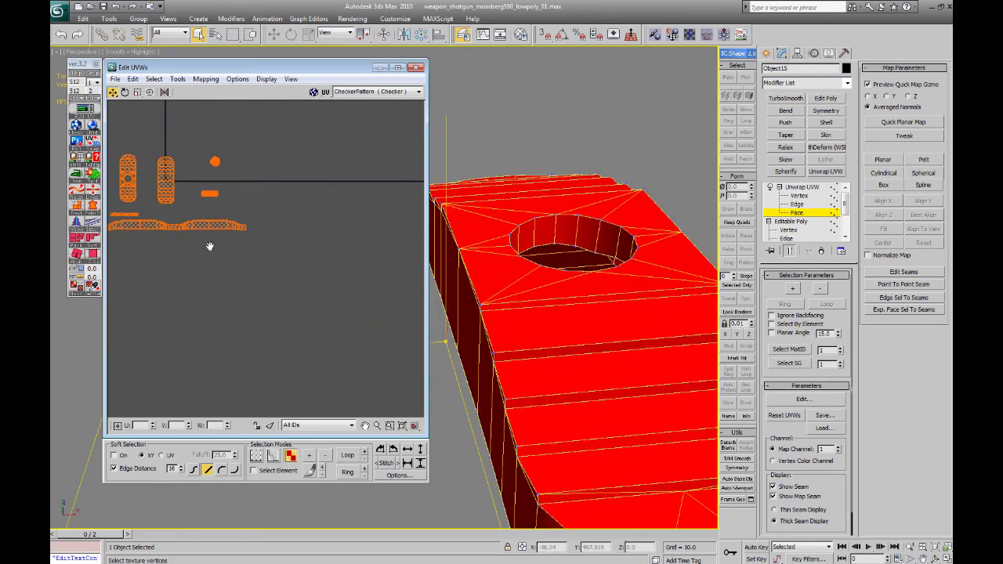
pyautogui.click(262, 252)
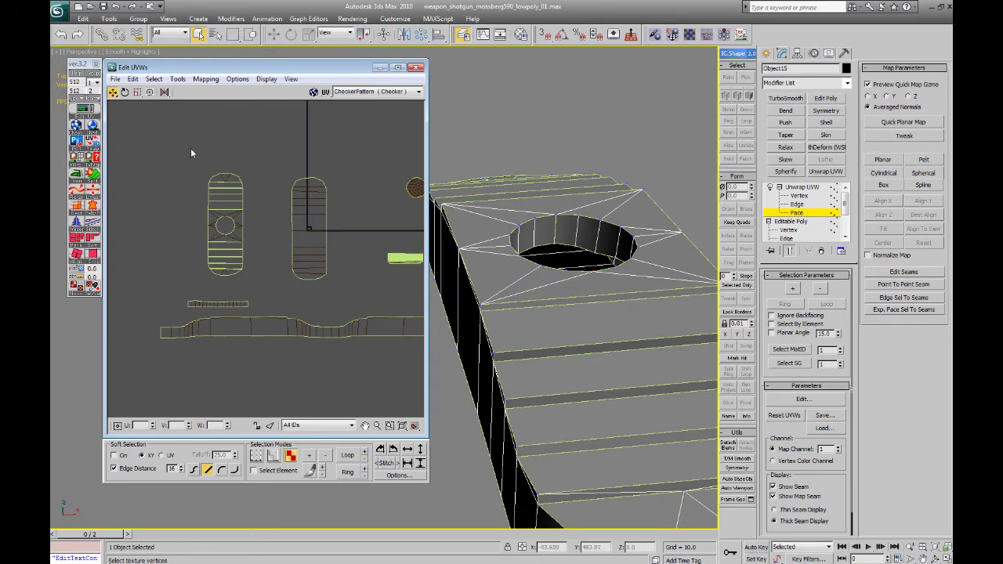
# - Select the switch's bottom face shell and move it to the opposite side of the top face's shell, clear of the UV tile
pyautogui.moveTo(190, 148); pyautogui.dragTo(252, 179)
pyautogui.moveTo(274, 138); pyautogui.dragTo(303, 196)
pyautogui.moveTo(343, 289); pyautogui.dragTo(342, 289)
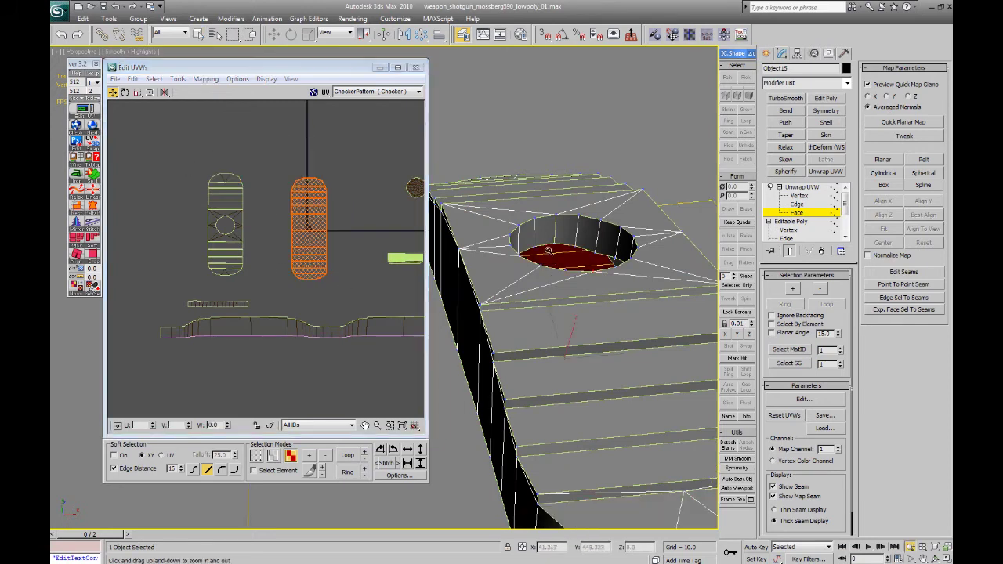
pyautogui.scroll(-5, 496, 262)
pyautogui.keyDown('alt'); pyautogui.moveTo(552, 260); pyautogui.dragTo(516, 202, button='middle'); pyautogui.keyUp('alt')
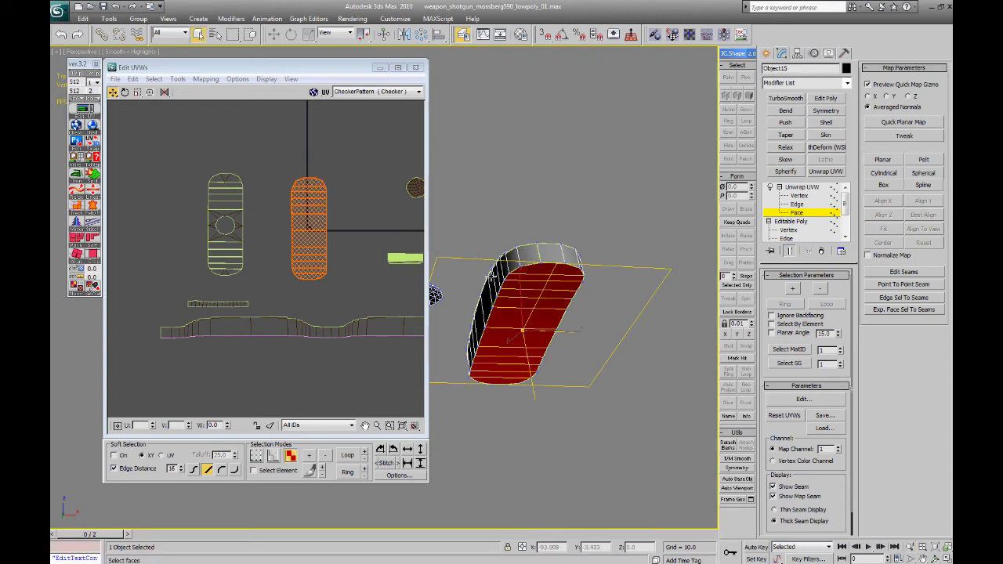
pyautogui.moveTo(325, 240); pyautogui.dragTo(352, 242, button='middle')
pyautogui.moveTo(352, 242); pyautogui.dragTo(141, 240)
pyautogui.keyDown('alt'); pyautogui.moveTo(510, 298); pyautogui.dragTo(624, 342, button='middle'); pyautogui.keyUp('alt')
pyautogui.moveTo(239, 235); pyautogui.dragTo(255, 245, button='middle')
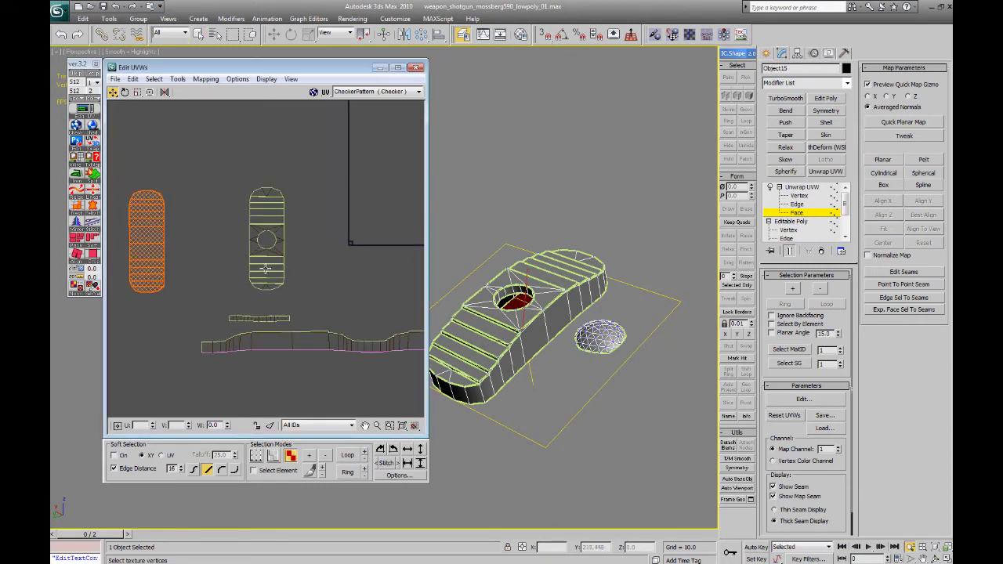
# - Restrict UV movement to vertical and move the top face shell's upper rounded end and first strip upward, leaving a gap below each
pyautogui.click(265, 243)
pyautogui.click(242, 256)
pyautogui.scroll(6, 232, 247)
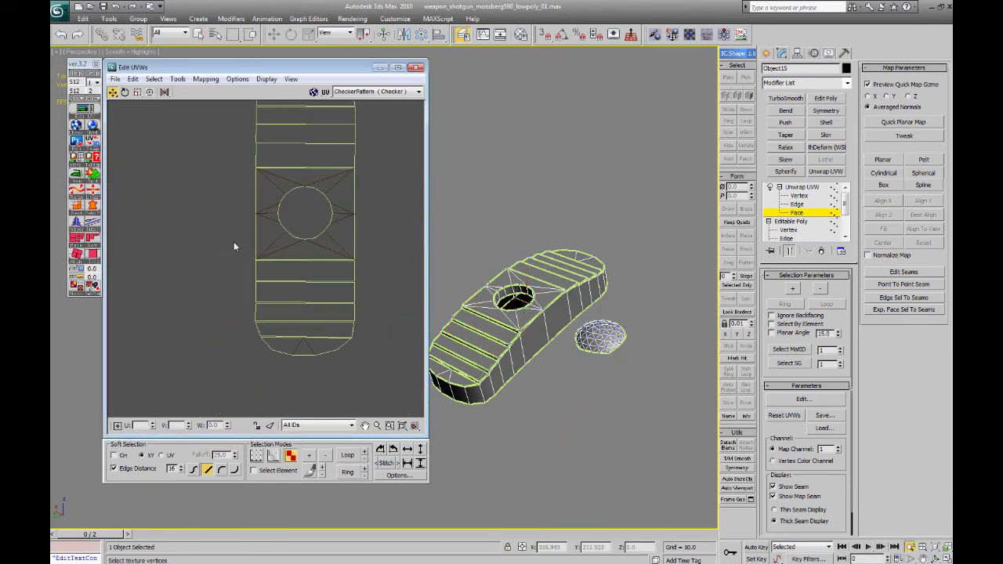
pyautogui.moveTo(220, 258); pyautogui.dragTo(208, 312, button='middle')
pyautogui.scroll(-6, 208, 313)
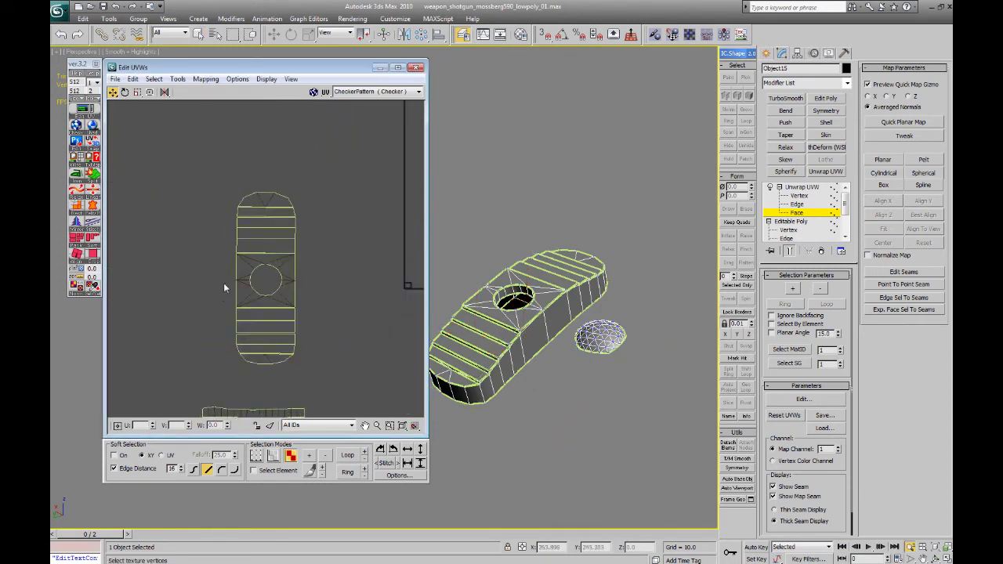
pyautogui.moveTo(114, 92); pyautogui.dragTo(115, 127)
pyautogui.scroll(5, 254, 182)
pyautogui.click(269, 196)
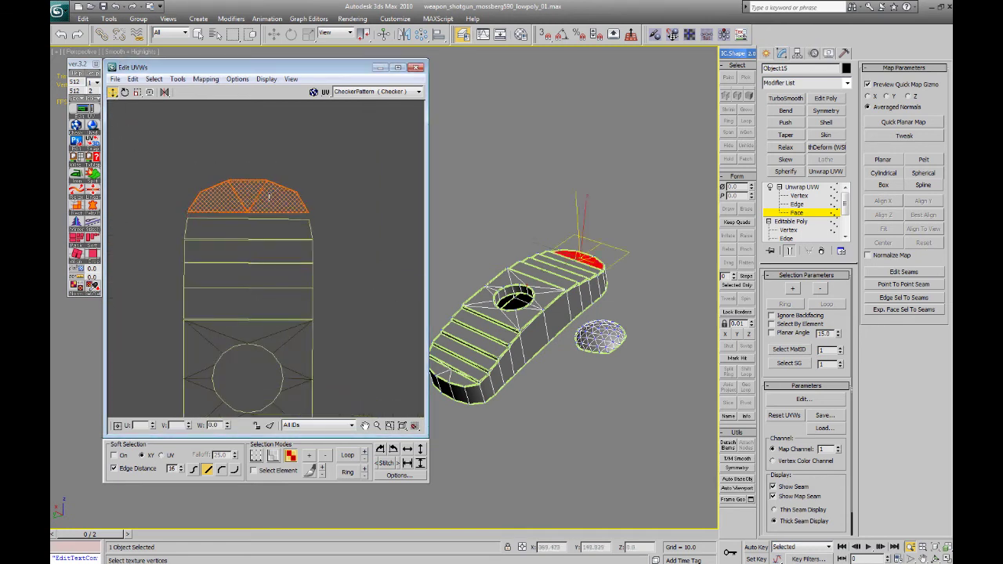
pyautogui.keyDown('ctrl'); pyautogui.click(266, 226); pyautogui.keyUp('ctrl')
pyautogui.moveTo(252, 227); pyautogui.dragTo(250, 221)
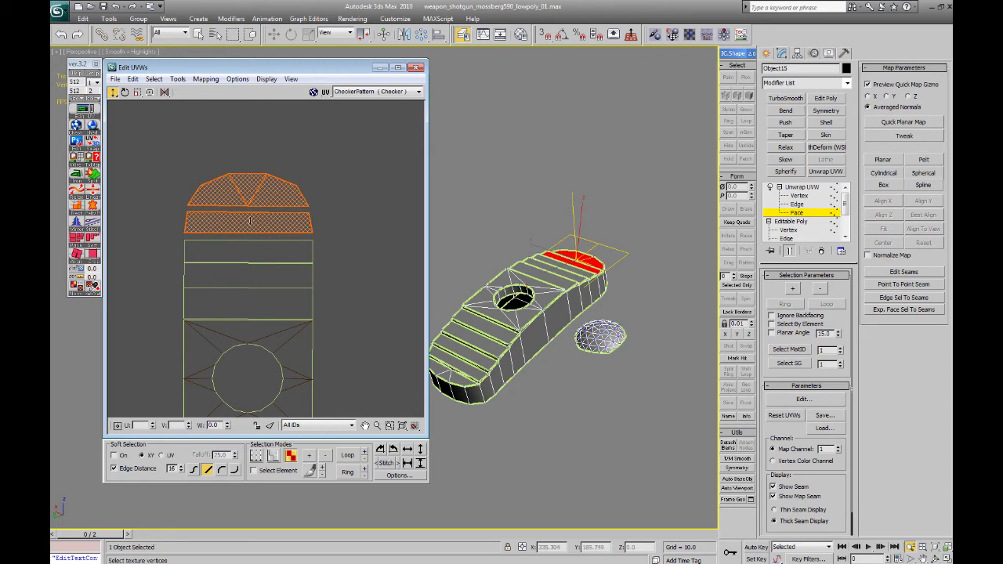
# - Add the next three strips above the hole section to the selection in turn, shifting them upward to separate them with small gaps
pyautogui.moveTo(218, 250); pyautogui.dragTo(219, 250)
pyautogui.moveTo(240, 246); pyautogui.dragTo(240, 236)
pyautogui.moveTo(166, 188); pyautogui.dragTo(236, 261)
pyautogui.hotkey('ctrl', 'z')
pyautogui.keyDown('ctrl'); pyautogui.click(241, 269); pyautogui.keyUp('ctrl')
pyautogui.keyDown('ctrl'); pyautogui.moveTo(188, 284); pyautogui.dragTo(223, 301); pyautogui.keyUp('ctrl')
pyautogui.moveTo(240, 303); pyautogui.dragTo(240, 294)
# - Add the hole section of the top face's shell to the selection and move it upward, clear of the strip below
pyautogui.moveTo(234, 357); pyautogui.dragTo(238, 293, button='middle')
pyautogui.scroll(-3, 235, 340)
pyautogui.moveTo(244, 216); pyautogui.dragTo(231, 261, button='middle')
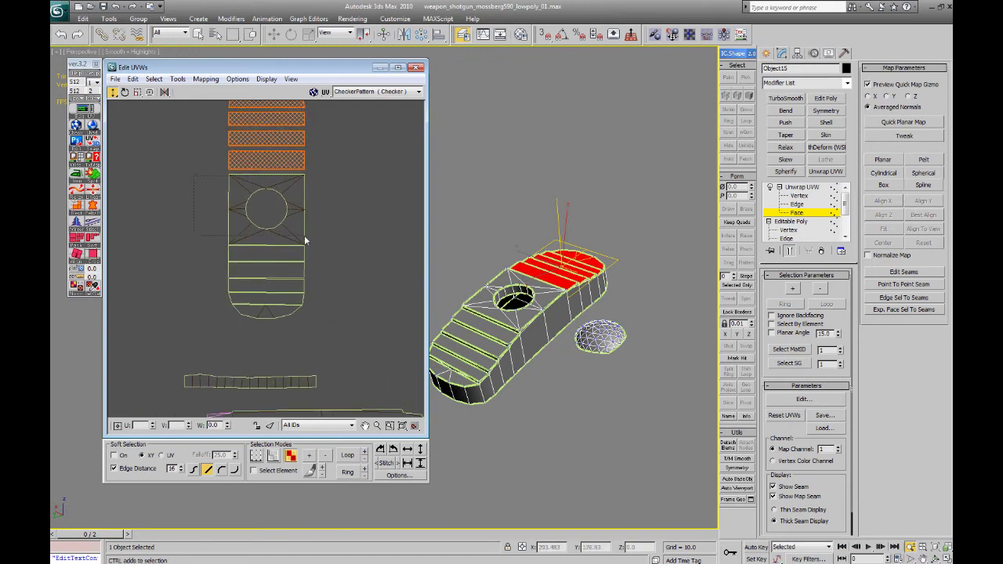
pyautogui.keyDown('ctrl'); pyautogui.moveTo(305, 236); pyautogui.dragTo(306, 238); pyautogui.keyUp('ctrl')
pyautogui.scroll(3, 304, 238)
pyautogui.moveTo(301, 235); pyautogui.dragTo(287, 252, button='middle')
pyautogui.moveTo(278, 246); pyautogui.dragTo(278, 239)
# - Separate the strips below the hole section and the lower rounded end with similar gaps and clear the selection
pyautogui.keyDown('ctrl'); pyautogui.click(242, 276); pyautogui.keyUp('ctrl')
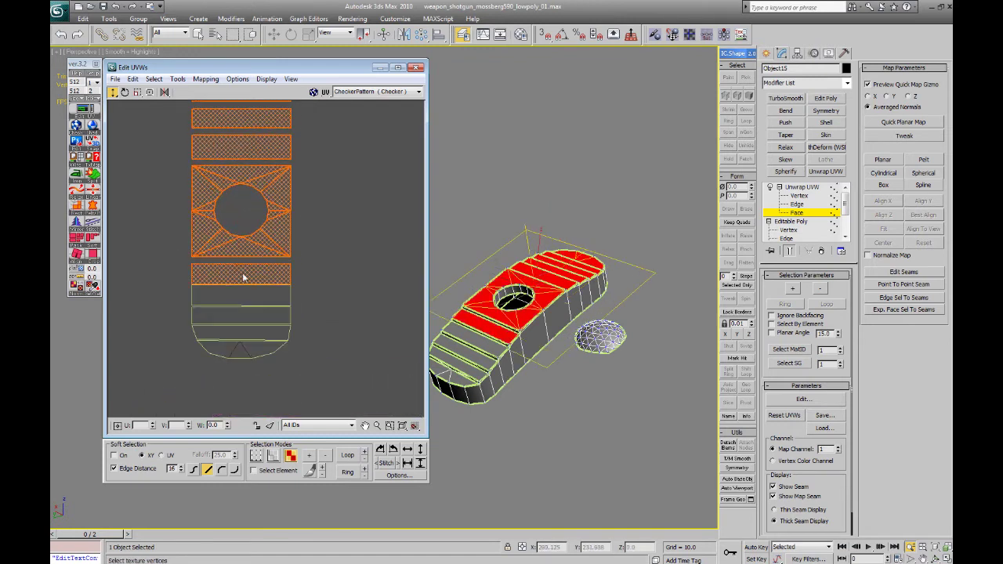
pyautogui.moveTo(242, 276); pyautogui.dragTo(219, 324)
pyautogui.keyDown('ctrl'); pyautogui.click(251, 296); pyautogui.keyUp('ctrl')
pyautogui.keyDown('ctrl'); pyautogui.click(235, 318); pyautogui.keyUp('ctrl')
pyautogui.keyDown('ctrl'); pyautogui.click(221, 330); pyautogui.keyUp('ctrl')
pyautogui.click(162, 307)
pyautogui.scroll(-5, 190, 285)
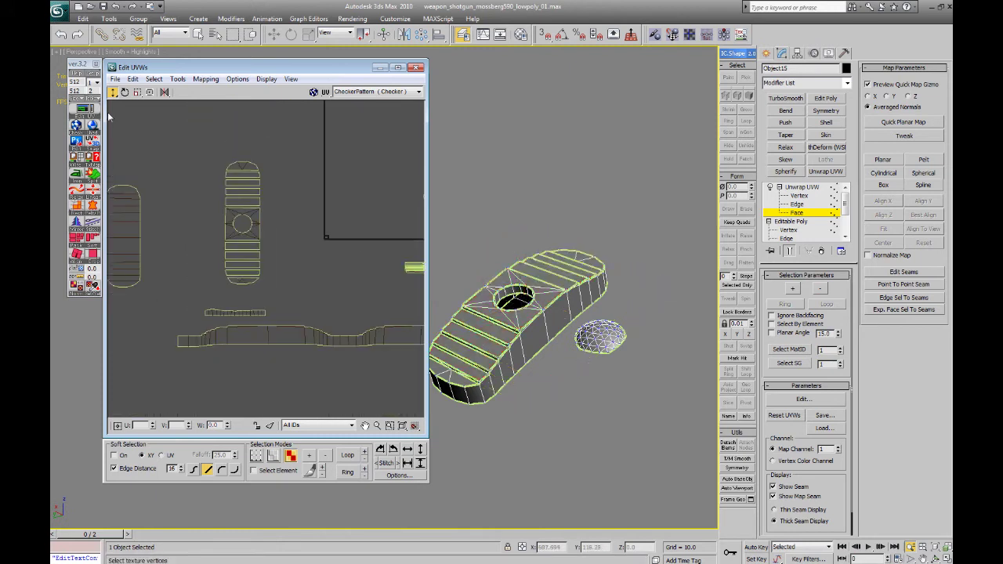
# - Rotate the top face's shell 90 degrees, place it beside the hole wall's strip, and move the button's round shell next to it
pyautogui.moveTo(113, 94); pyautogui.dragTo(113, 107)
pyautogui.scroll(-1, 236, 220)
pyautogui.moveTo(306, 288); pyautogui.dragTo(276, 273, button='middle')
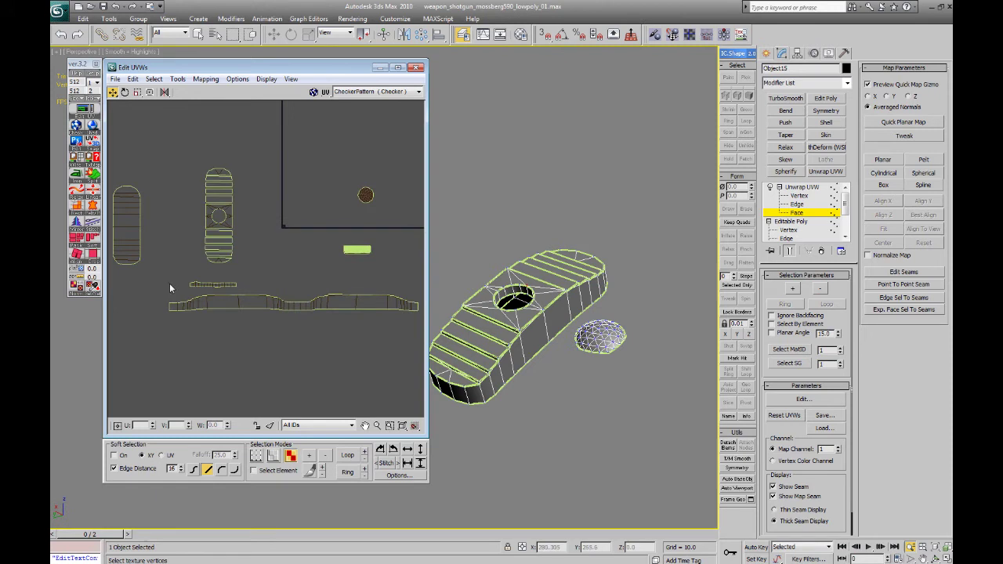
pyautogui.moveTo(171, 277); pyautogui.dragTo(243, 306)
pyautogui.moveTo(255, 266); pyautogui.dragTo(256, 268)
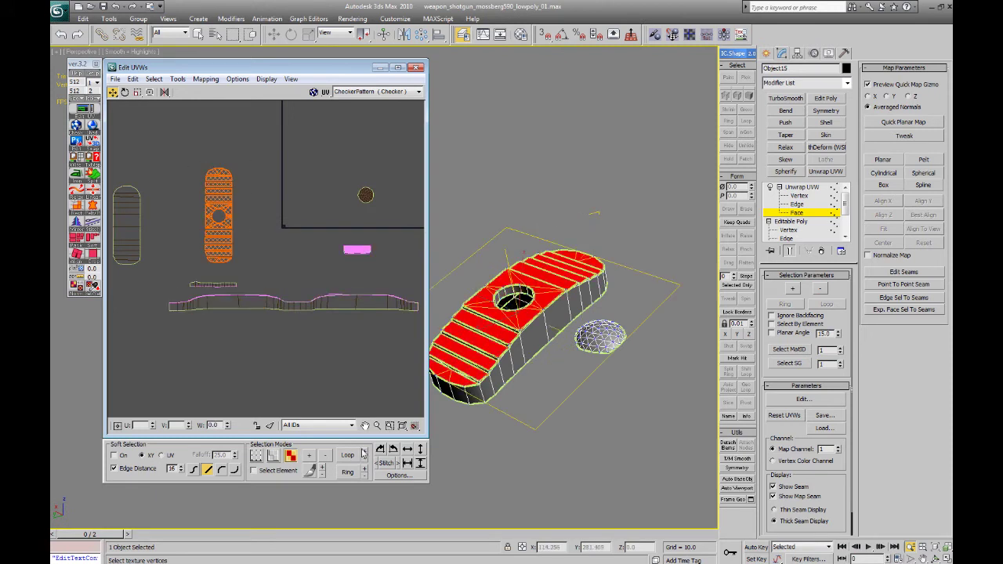
pyautogui.click(380, 450)
pyautogui.moveTo(227, 223); pyautogui.dragTo(311, 280)
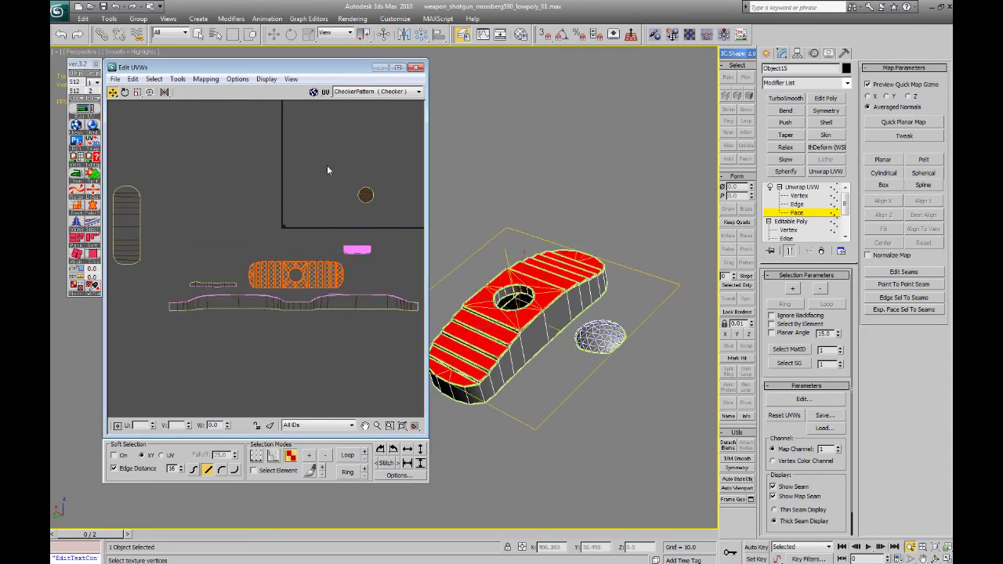
pyautogui.click(376, 221)
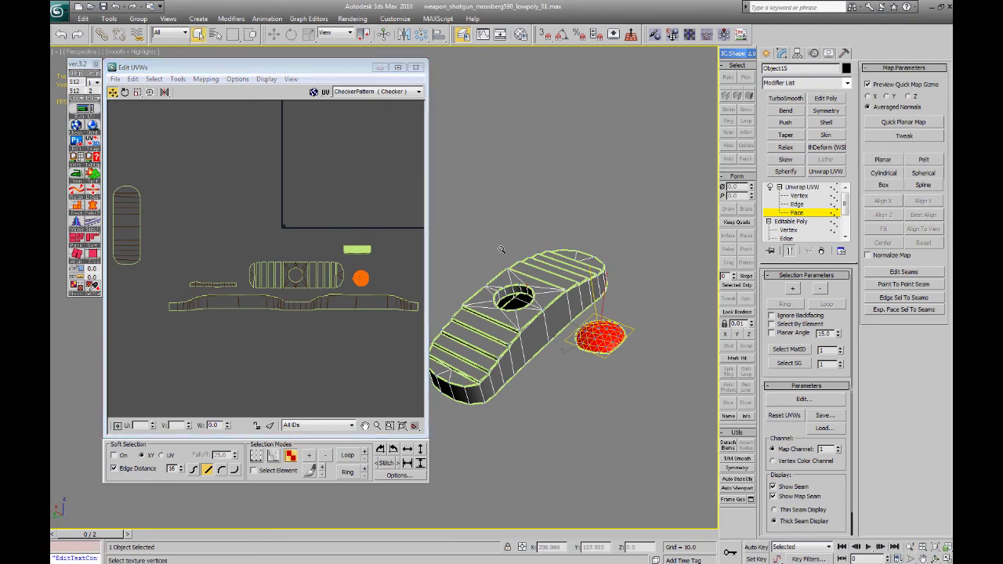
# - Collapse the switch to an Editable Poly and delete all polygons of its bottom face
pyautogui.rightClick(533, 282)
pyautogui.moveTo(565, 398)
pyautogui.click(494, 426)
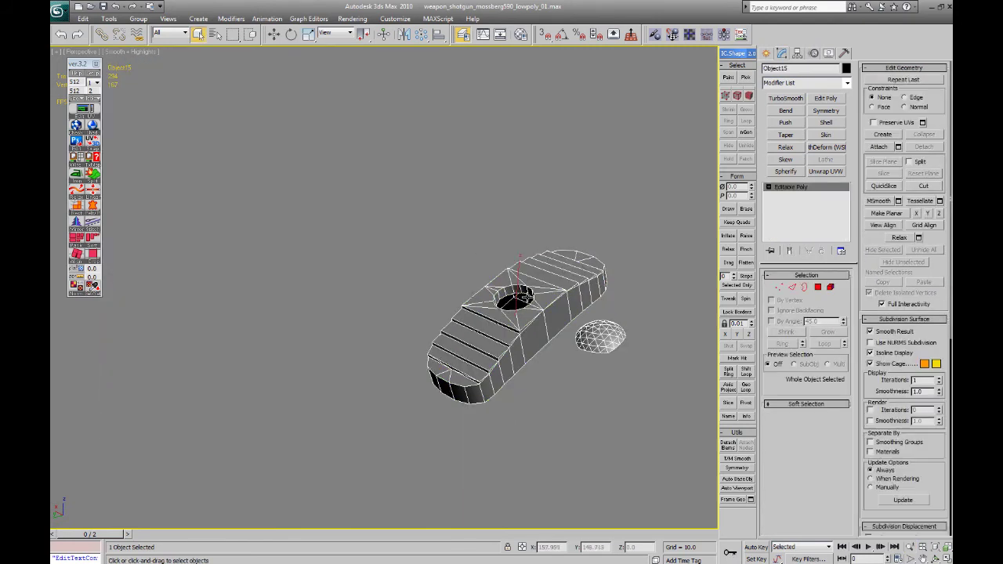
pyautogui.keyDown('alt'); pyautogui.moveTo(533, 338); pyautogui.dragTo(459, 314, button='middle'); pyautogui.keyUp('alt')
pyautogui.press('4')
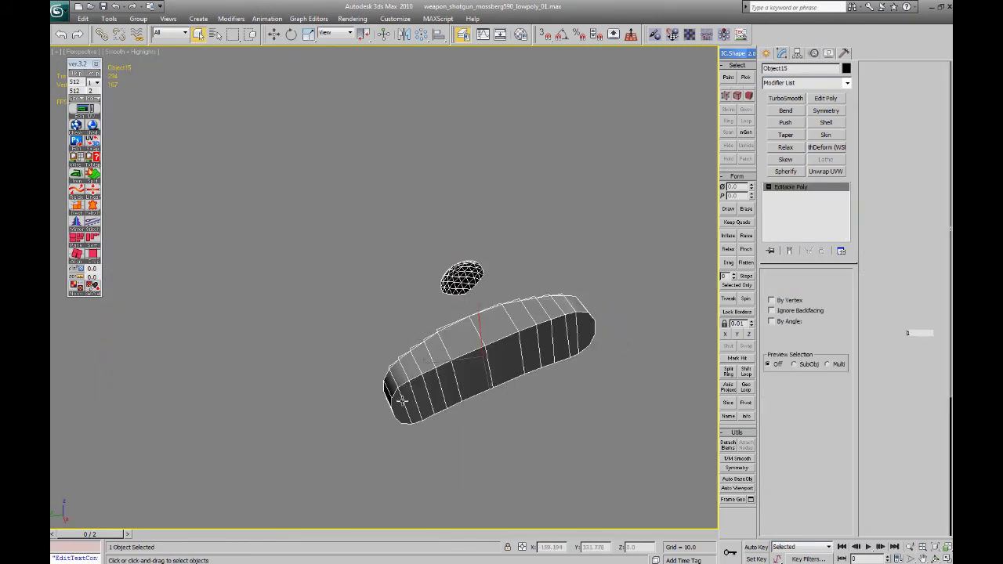
pyautogui.keyDown('ctrl'); pyautogui.click(423, 391); pyautogui.keyUp('ctrl')
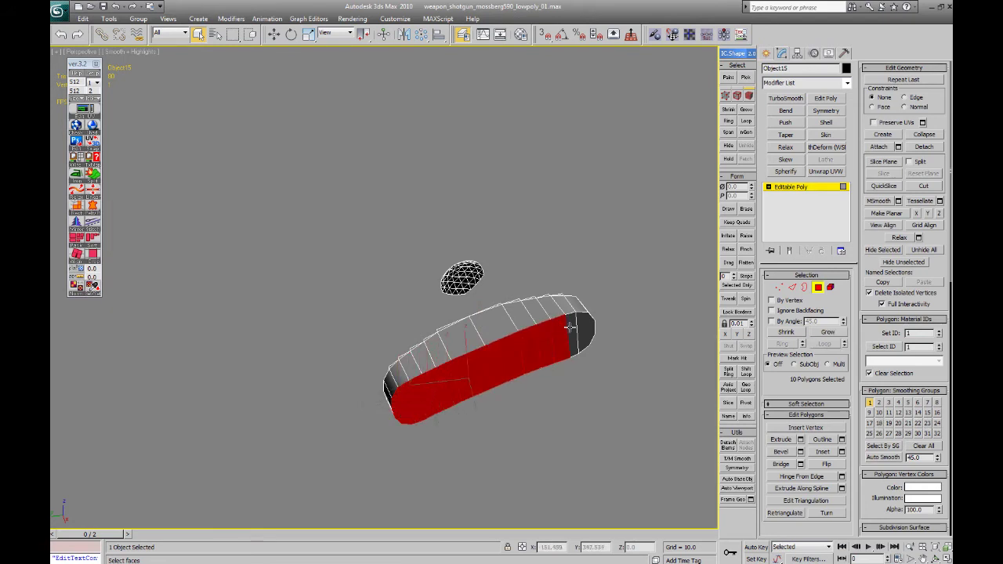
pyautogui.press('Delete')
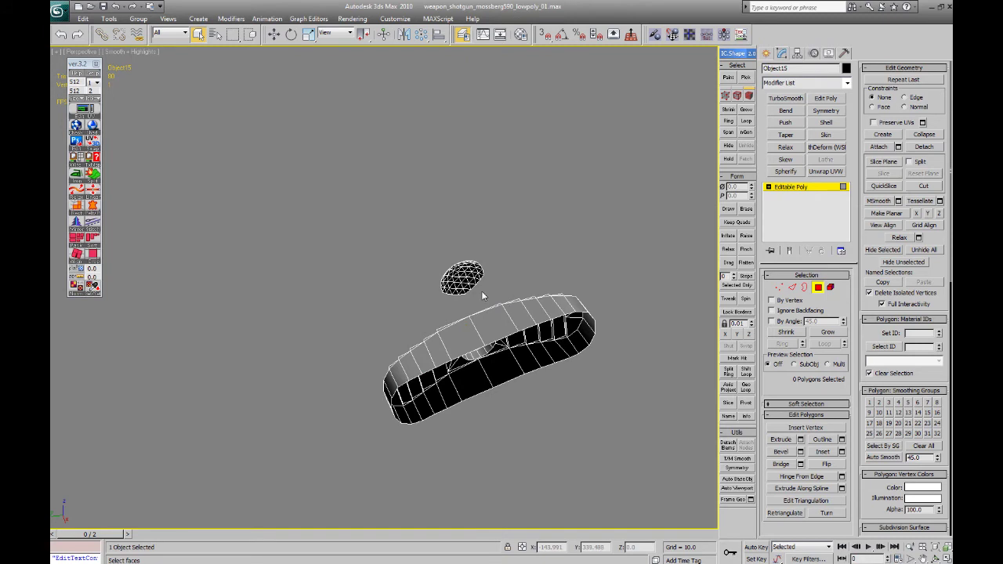
pyautogui.keyDown('alt'); pyautogui.moveTo(440, 287); pyautogui.dragTo(497, 333, button='middle'); pyautogui.keyUp('alt')
pyautogui.press('4')
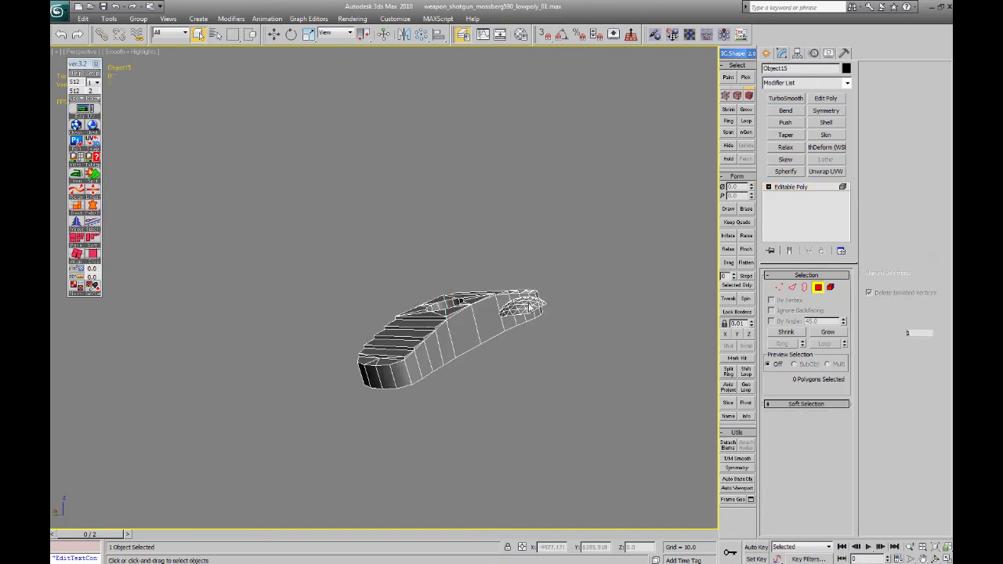
# - Select the round button element and move it along its local X axis into the switch's hole
pyautogui.click(793, 187)
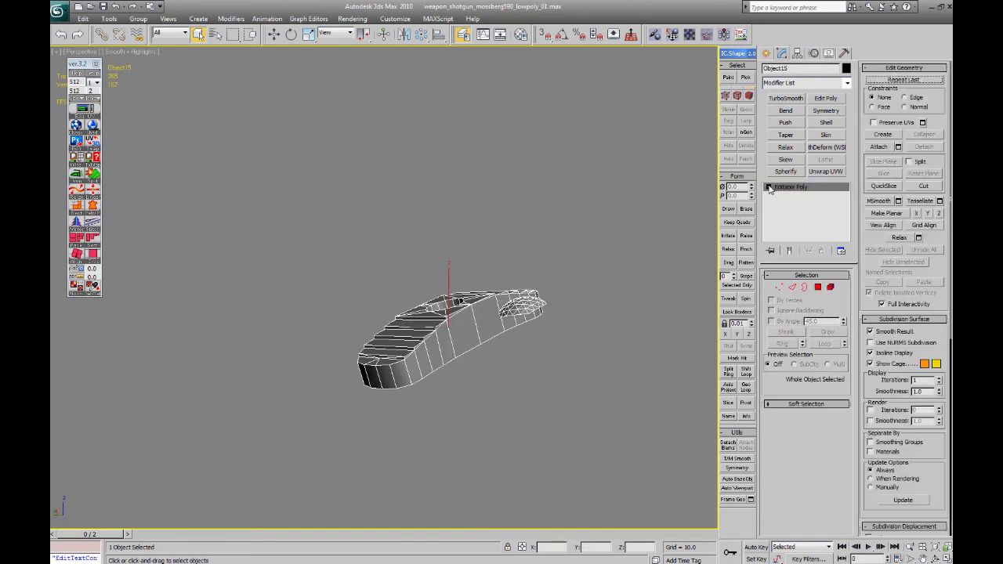
pyautogui.click(794, 229)
pyautogui.click(524, 307)
pyautogui.keyDown('alt'); pyautogui.moveTo(525, 307); pyautogui.dragTo(495, 317, button='middle'); pyautogui.keyUp('alt')
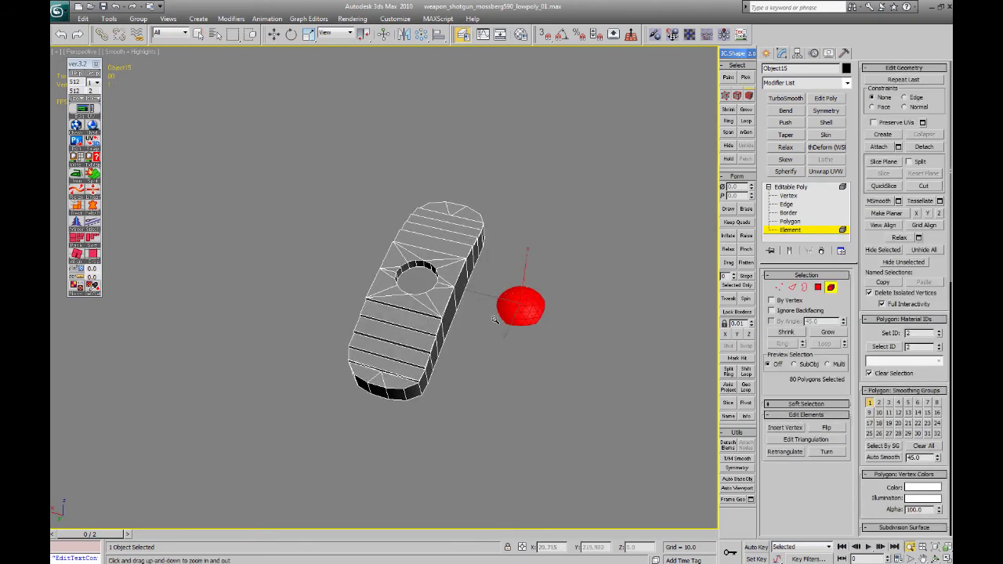
pyautogui.press('z')
pyautogui.click(928, 550)
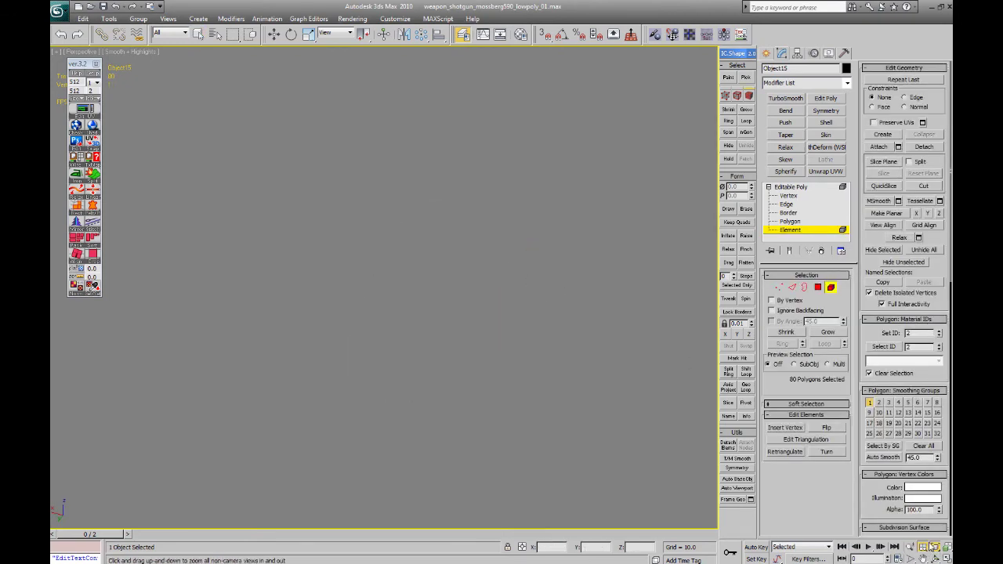
pyautogui.press('w')
pyautogui.press('z')
pyautogui.scroll(-4, 338, 259)
pyautogui.keyDown('alt'); pyautogui.moveTo(338, 259); pyautogui.dragTo(429, 290, button='middle'); pyautogui.keyUp('alt')
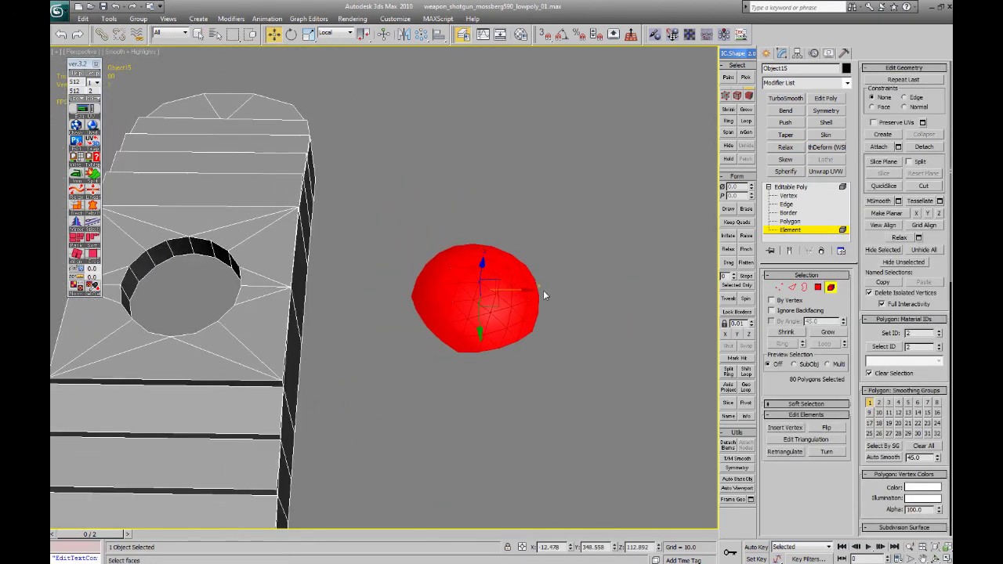
pyautogui.moveTo(544, 293); pyautogui.dragTo(234, 289)
pyautogui.keyDown('alt'); pyautogui.moveTo(234, 289); pyautogui.dragTo(362, 298, button='middle'); pyautogui.keyUp('alt')
pyautogui.scroll(2, 364, 278)
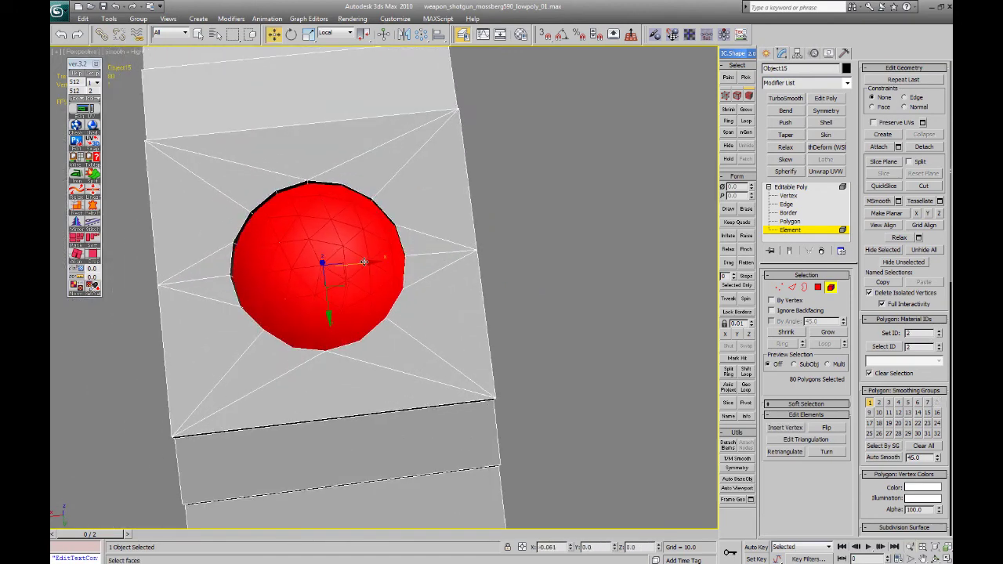
pyautogui.click(546, 206)
pyautogui.keyDown('alt'); pyautogui.moveTo(452, 155); pyautogui.dragTo(374, 185, button='middle'); pyautogui.keyUp('alt')
pyautogui.scroll(-3, 374, 185)
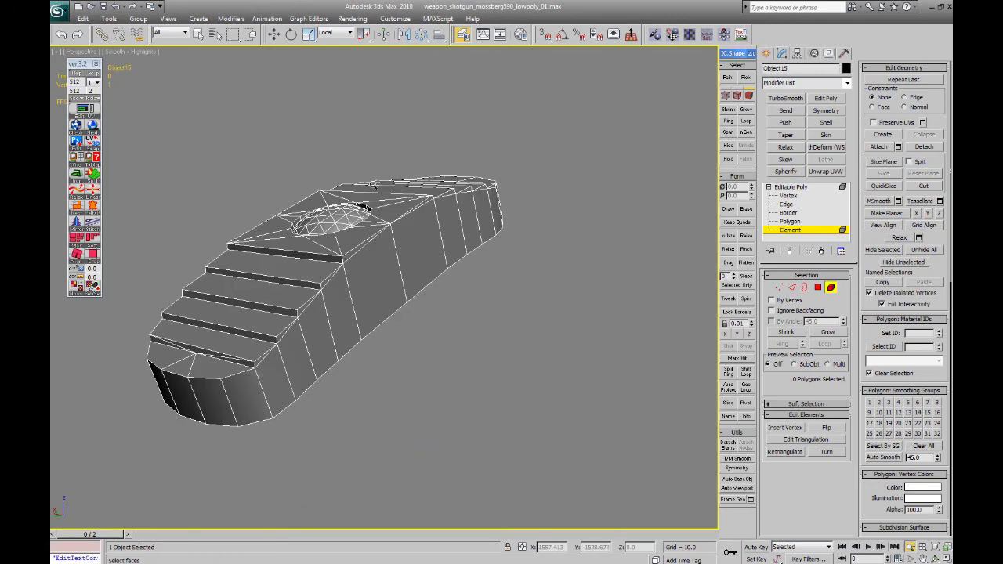
# - Apply the checker material to the switch and set the checker map's U and V tiling to 0.4
pyautogui.press('m')
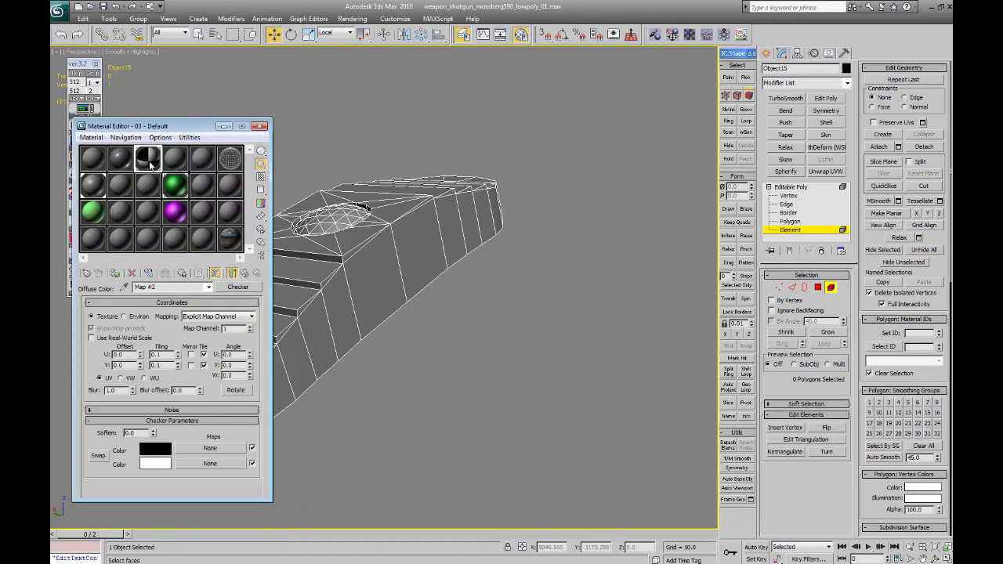
pyautogui.moveTo(358, 250); pyautogui.dragTo(361, 250)
pyautogui.press('m')
pyautogui.moveTo(375, 252); pyautogui.dragTo(461, 267, button='middle')
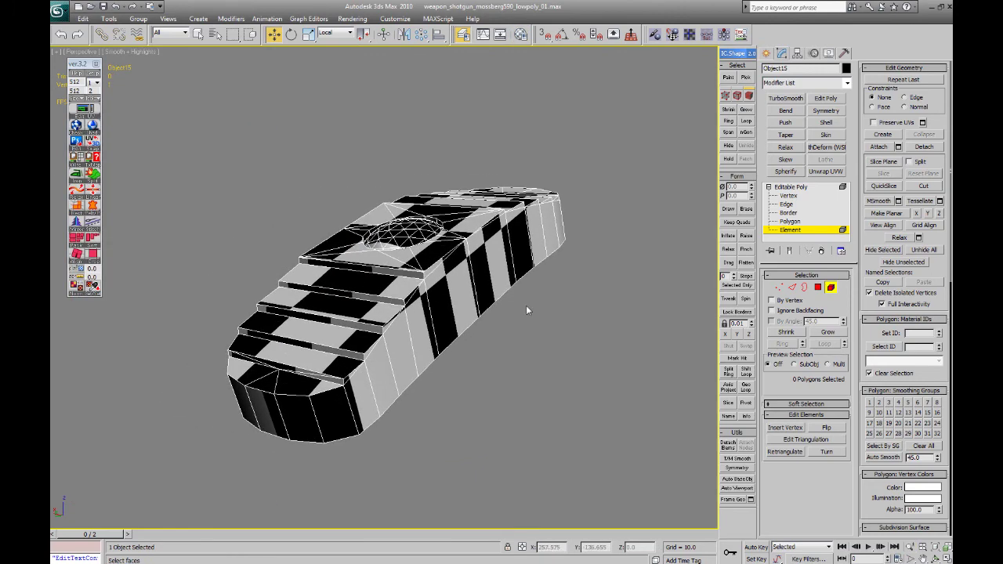
pyautogui.press('m')
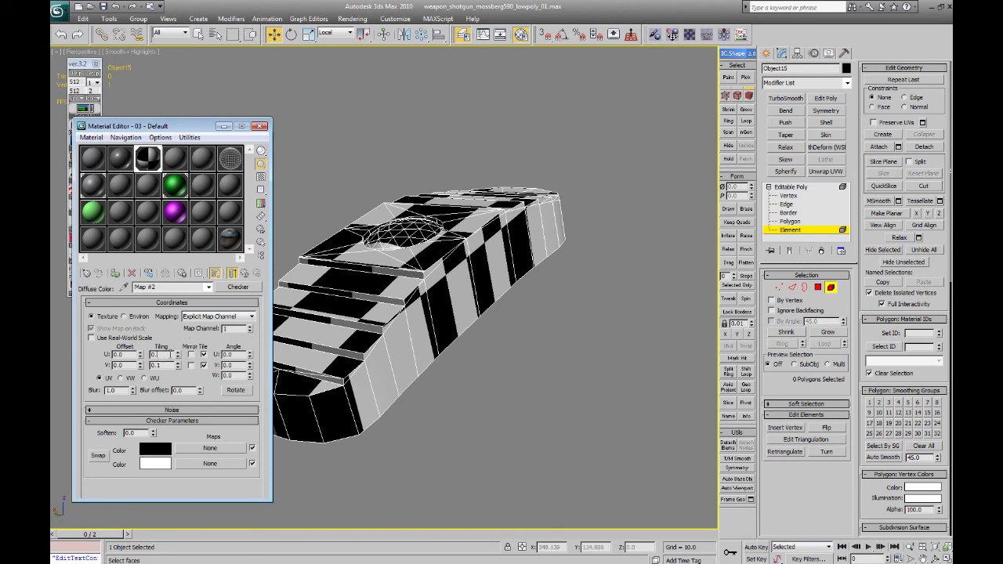
pyautogui.press('Return')
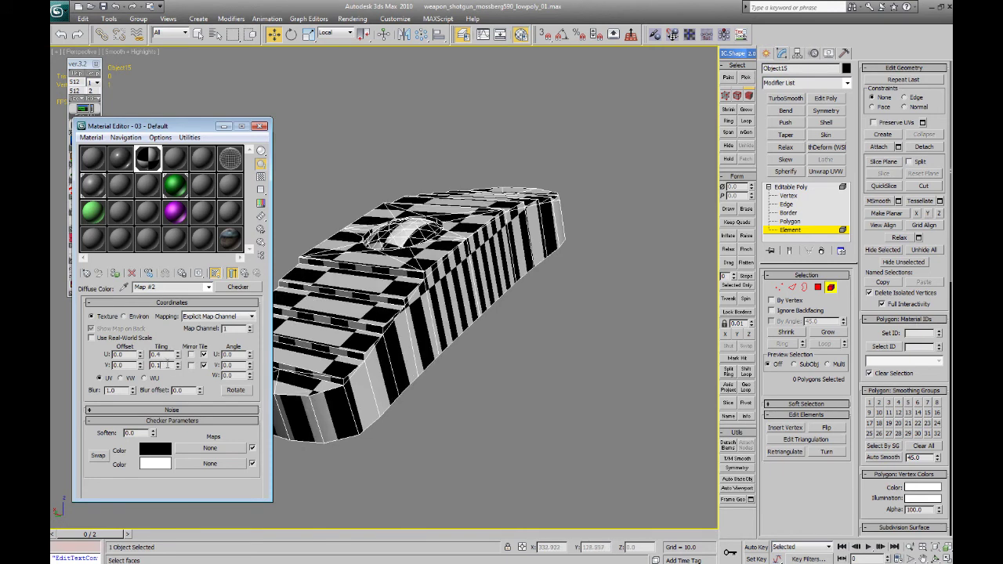
pyautogui.press('Return')
pyautogui.keyDown('alt'); pyautogui.moveTo(359, 273); pyautogui.dragTo(429, 288, button='middle'); pyautogui.keyUp('alt')
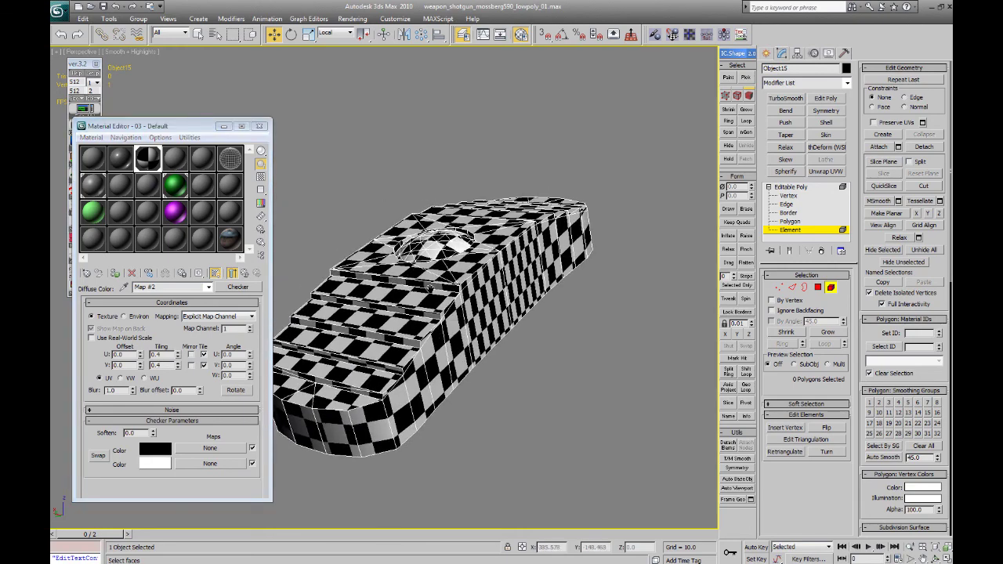
# - Unhide all objects without unhiding all layers and compare the checker size on the switch with the surrounding receiver
pyautogui.moveTo(520, 356)
pyautogui.keyDown('alt'); pyautogui.mouseDown(button='middle')
pyautogui.moveTo(469, 278)
pyautogui.moveTo(426, 253)
pyautogui.mouseUp(button='middle'); pyautogui.keyUp('alt')
pyautogui.rightClick(425, 254)
pyautogui.click(471, 207)
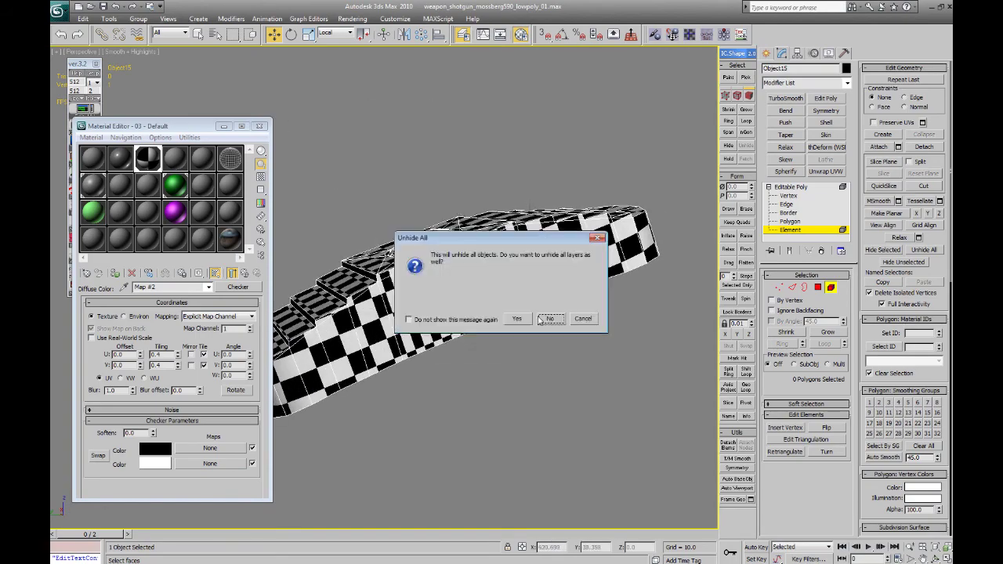
pyautogui.click(549, 321)
pyautogui.keyDown('alt'); pyautogui.moveTo(453, 228); pyautogui.dragTo(566, 284, button='middle'); pyautogui.keyUp('alt')
pyautogui.keyDown('ctrl'); pyautogui.keyDown('alt'); pyautogui.moveTo(566, 284); pyautogui.dragTo(572, 258, button='middle'); pyautogui.keyUp('alt'); pyautogui.keyUp('ctrl')
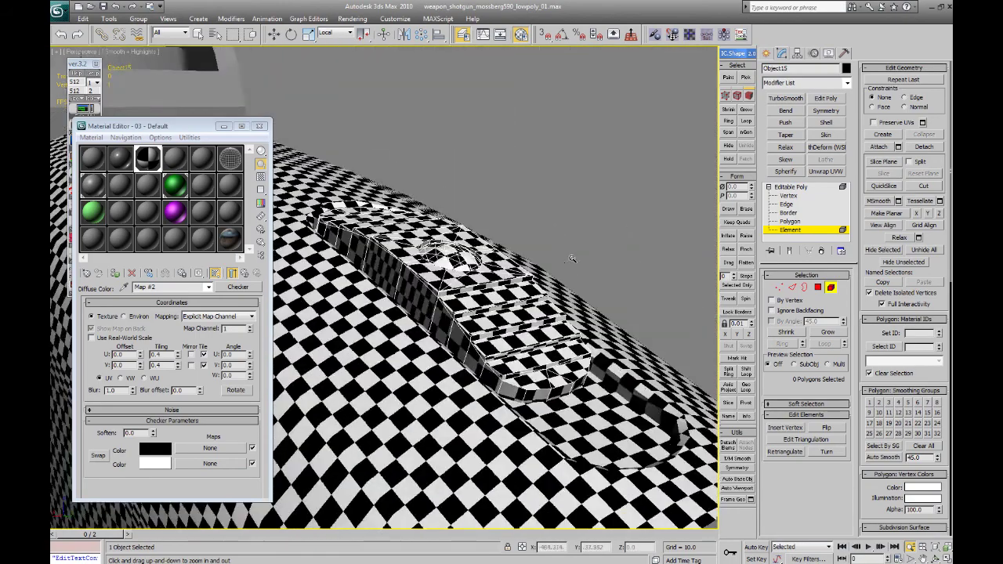
pyautogui.moveTo(572, 259); pyautogui.dragTo(618, 246)
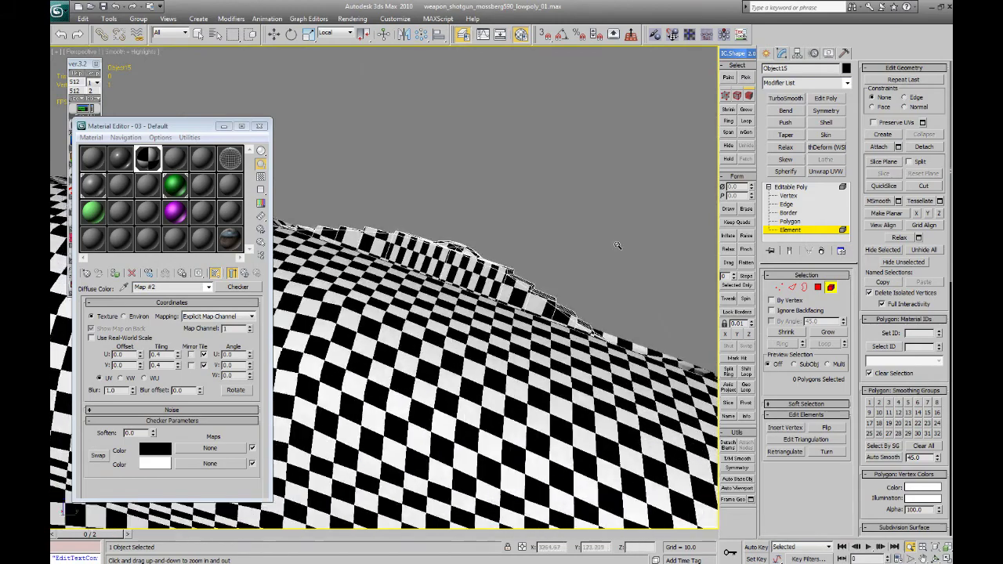
pyautogui.keyDown('alt'); pyautogui.moveTo(617, 246); pyautogui.dragTo(488, 257, button='middle'); pyautogui.keyUp('alt')
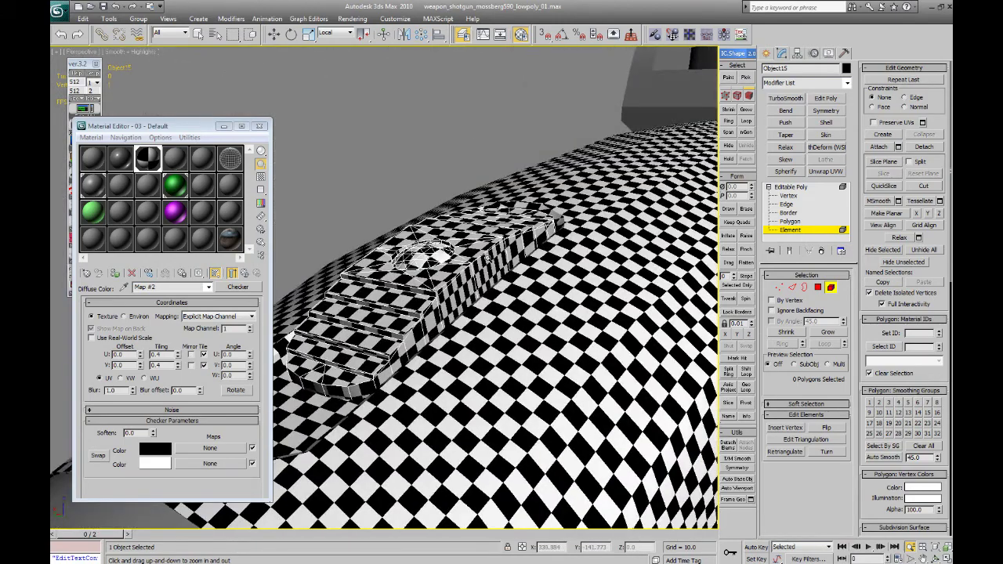
# - Close the Material Editor, add a new Unwrap UVW modifier to the switch and open its UV editor beside the model
pyautogui.press('1')
pyautogui.press('w')
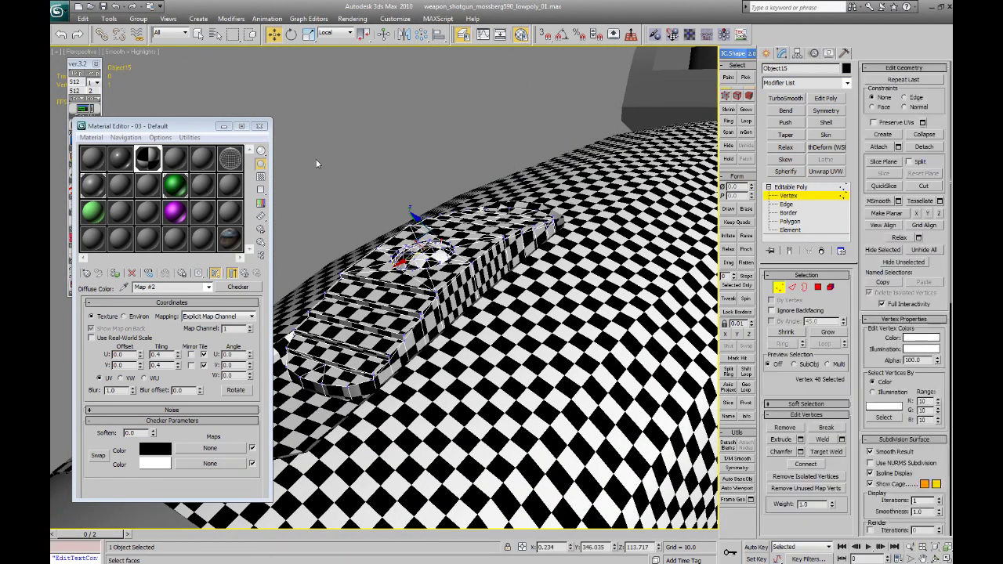
pyautogui.click(262, 127)
pyautogui.click(827, 171)
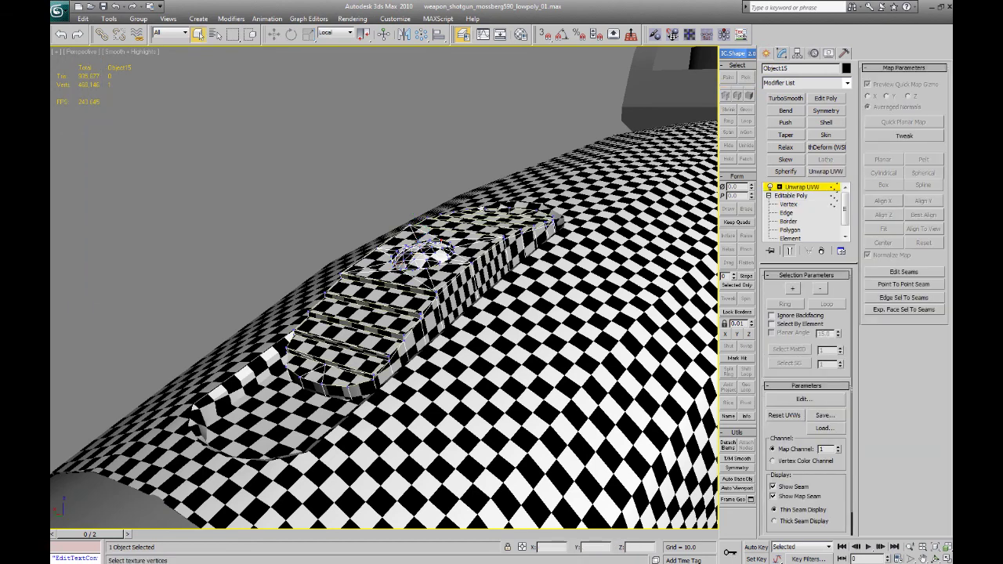
pyautogui.moveTo(196, 61); pyautogui.dragTo(242, 62)
pyautogui.moveTo(454, 188); pyautogui.dragTo(527, 181, button='middle')
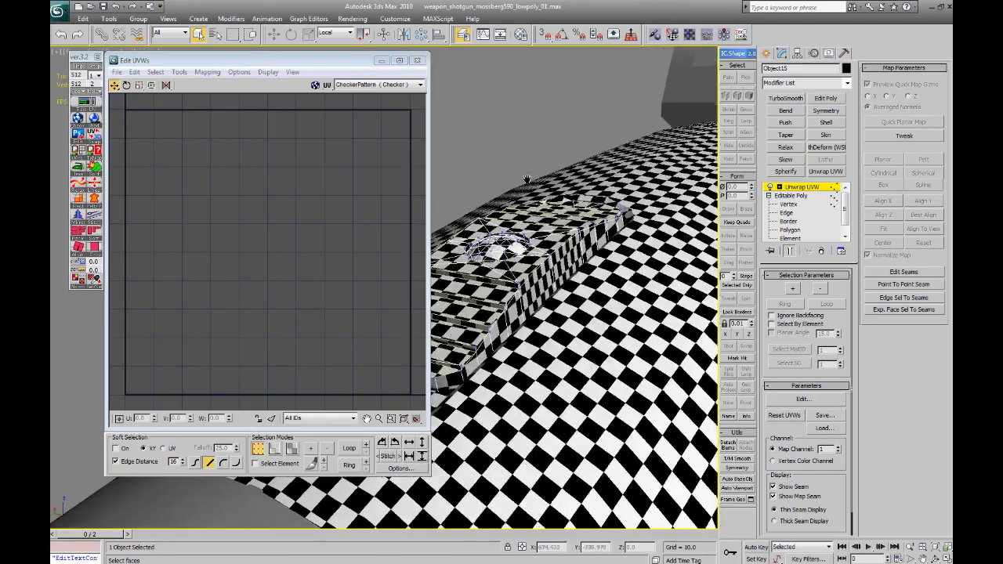
pyautogui.scroll(-4, 526, 180)
pyautogui.moveTo(315, 238); pyautogui.dragTo(364, 208, button='middle')
pyautogui.scroll(-4, 365, 209)
pyautogui.moveTo(469, 215); pyautogui.dragTo(560, 225, button='middle')
pyautogui.scroll(1, 549, 212)
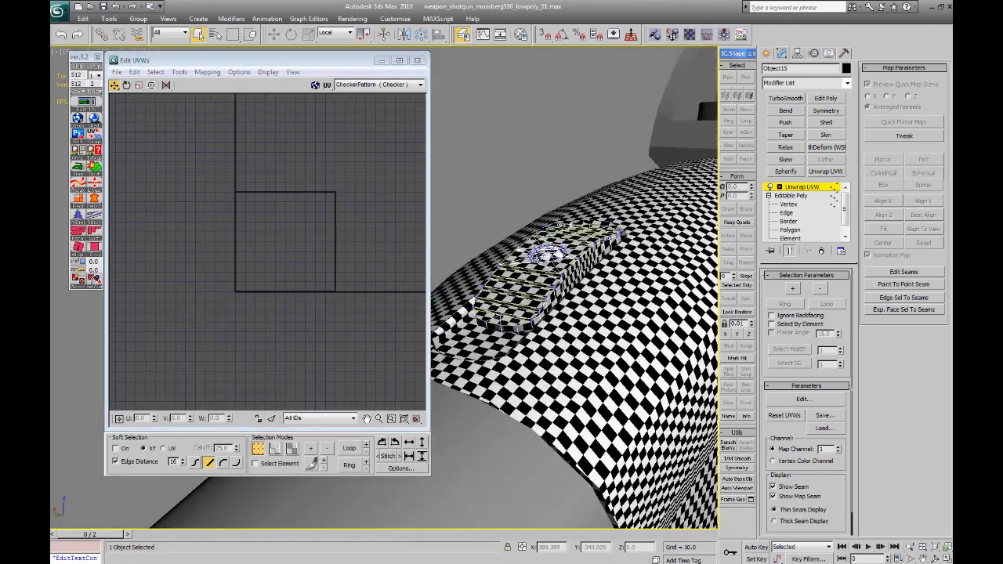